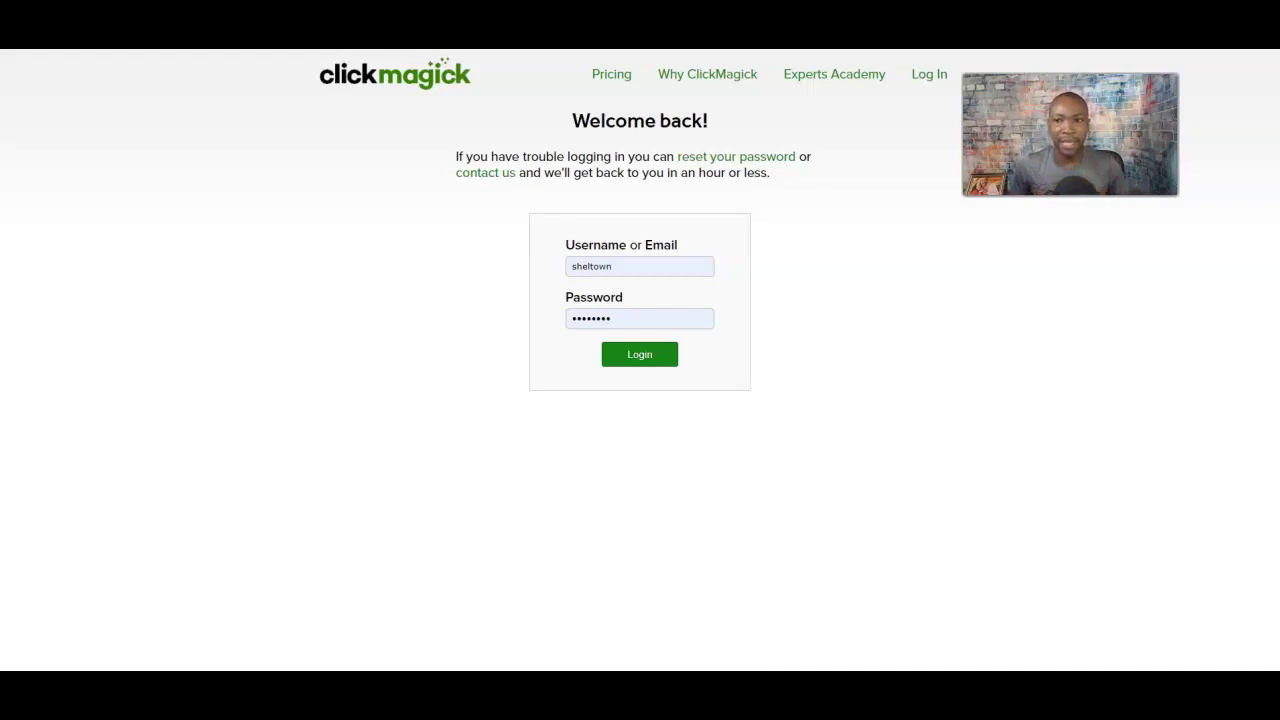
- Log in and go to the Rotators page, looking over the rotator form and list
left_click(634, 370)
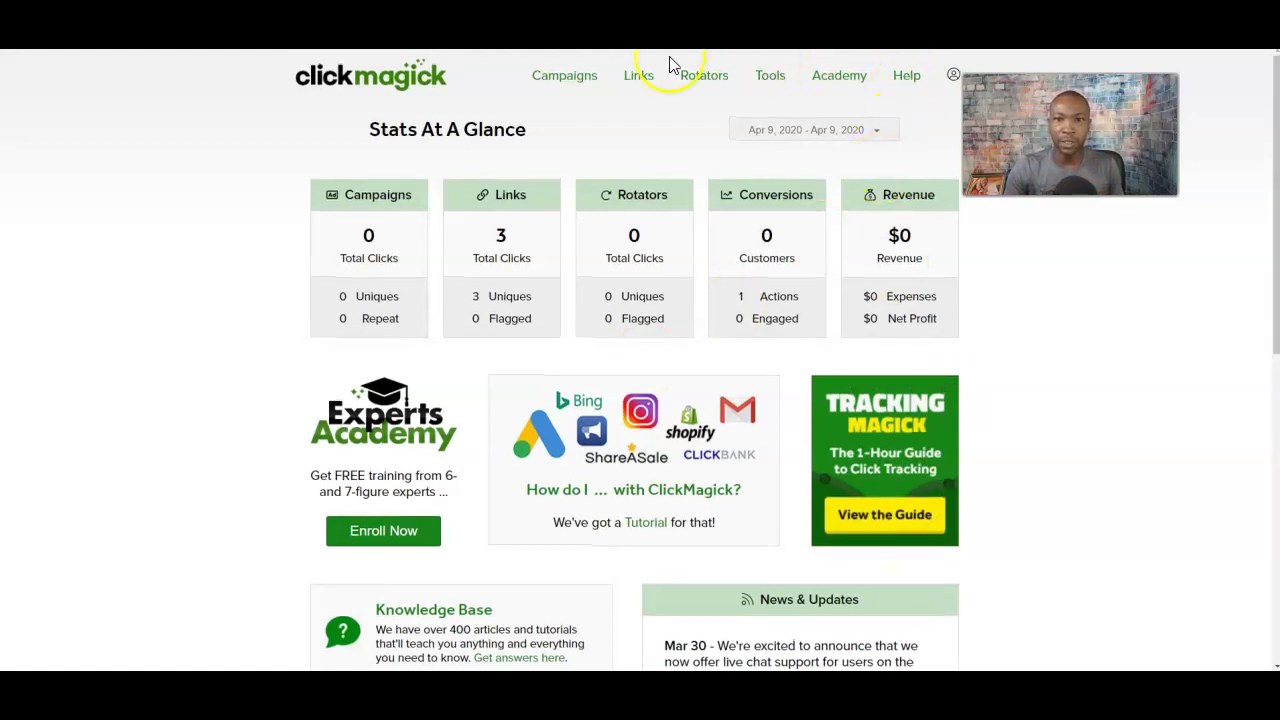
left_click(705, 85)
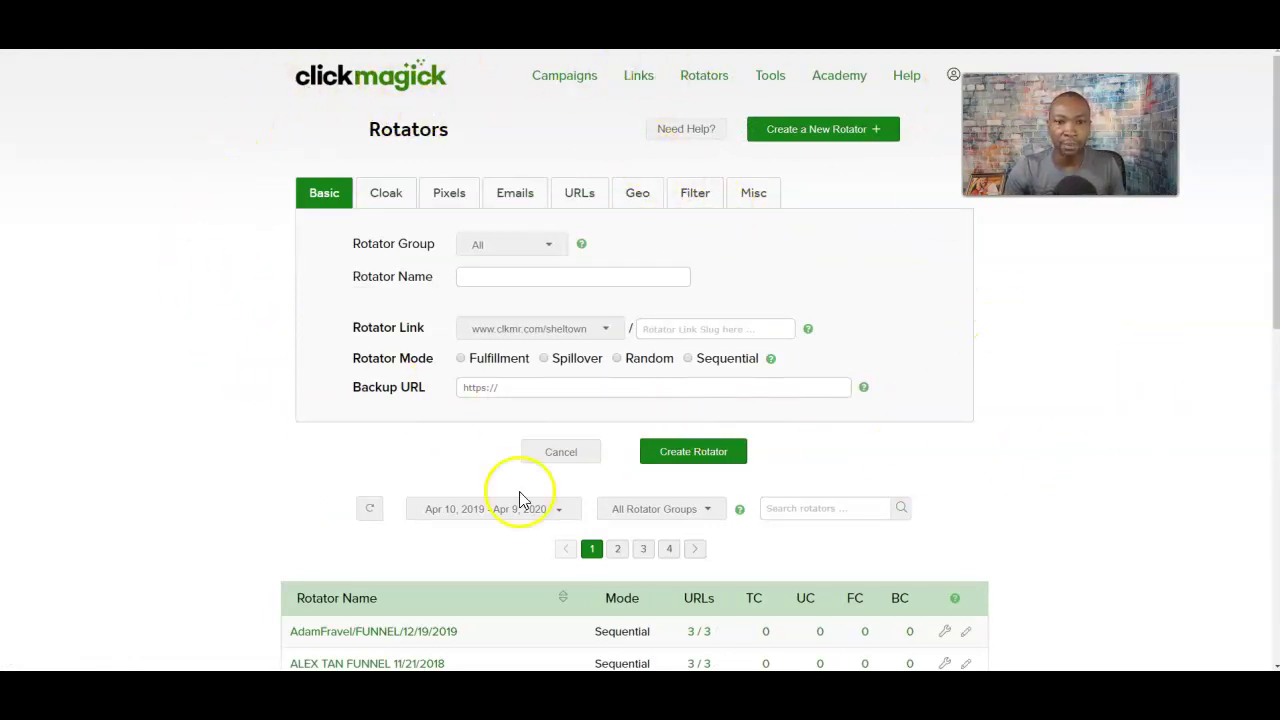
scroll(997, 514, "down", 6)
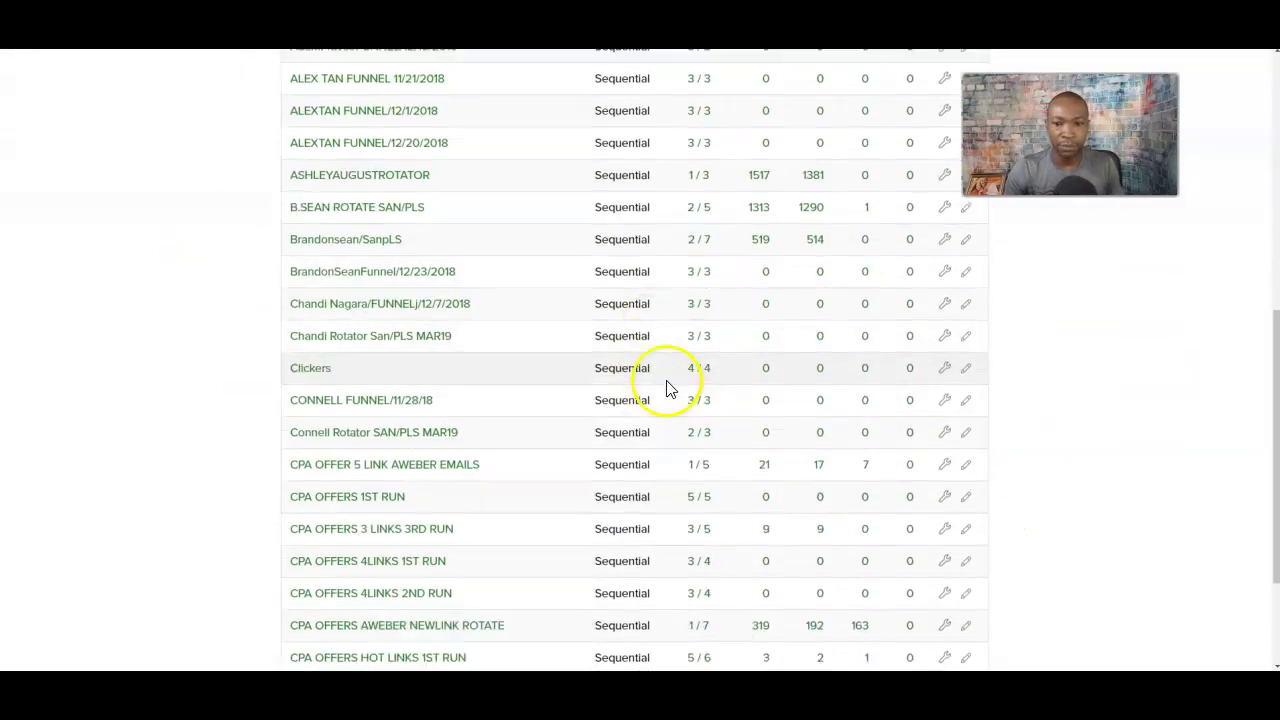
scroll(686, 337, "up", 6)
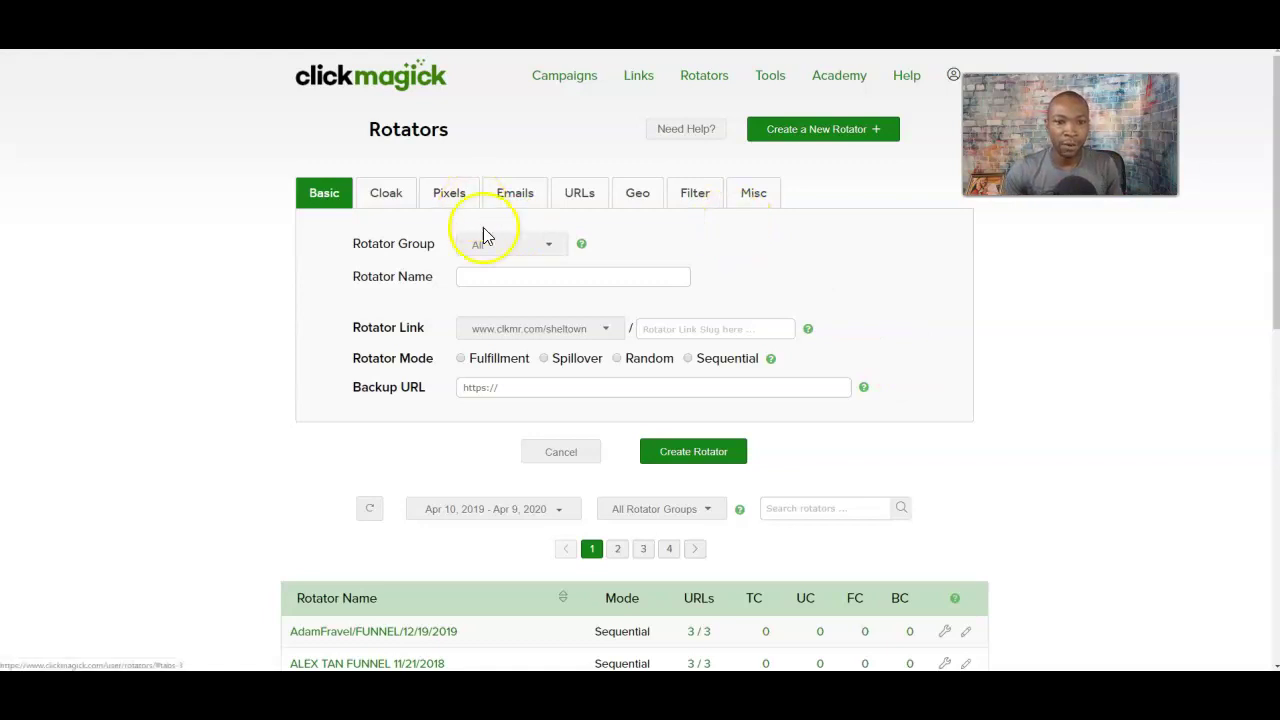
- Start in the Rotator Name field, then go to the Group Manager to add rotator groups
left_click(505, 278)
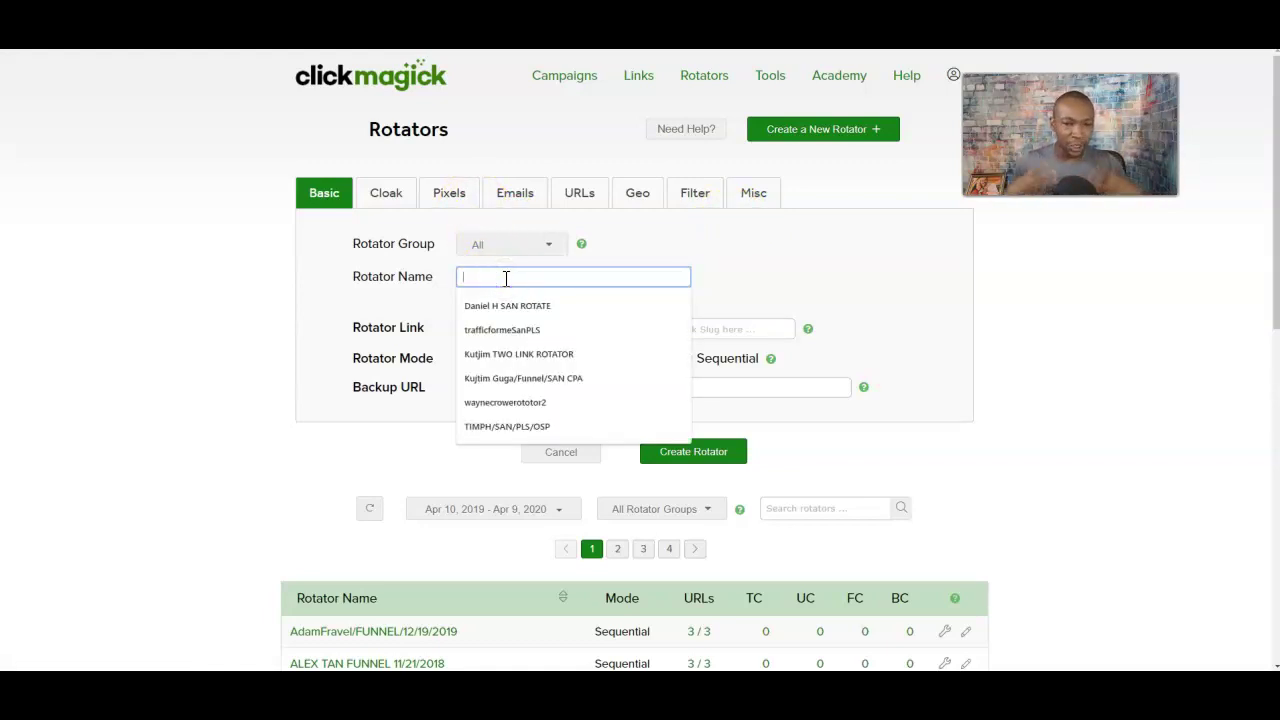
left_click(633, 250)
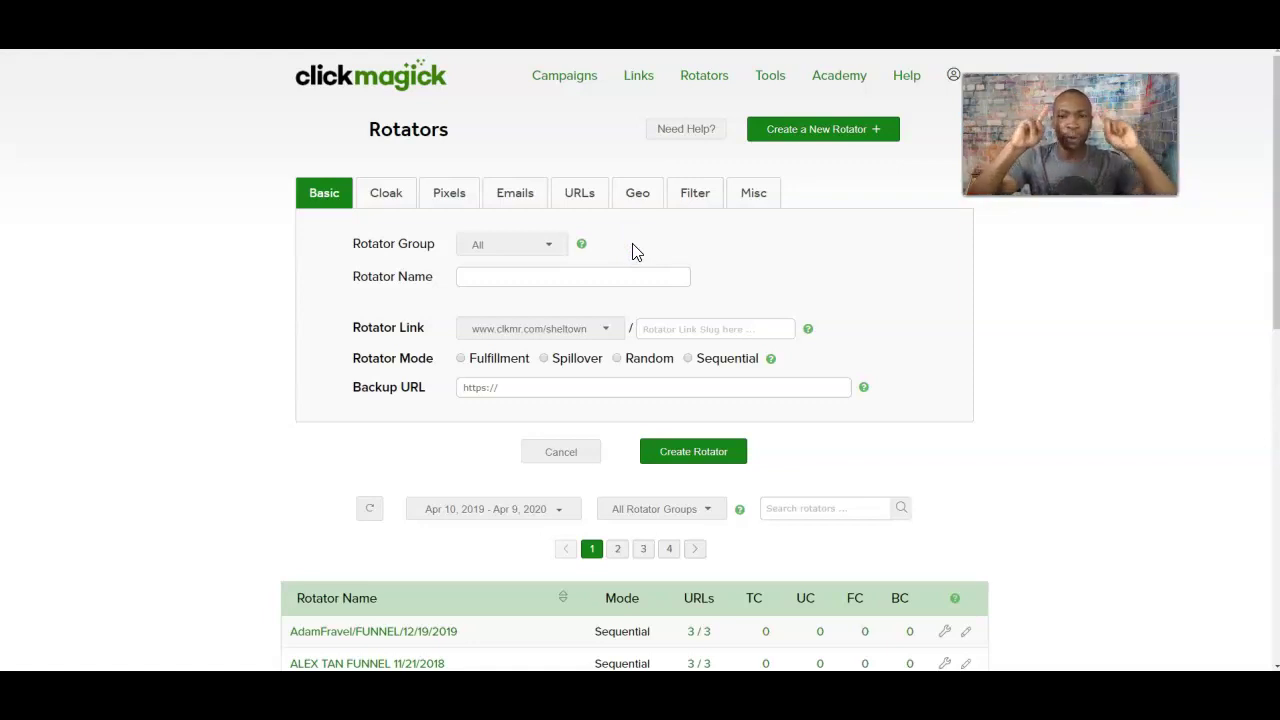
left_click(581, 247)
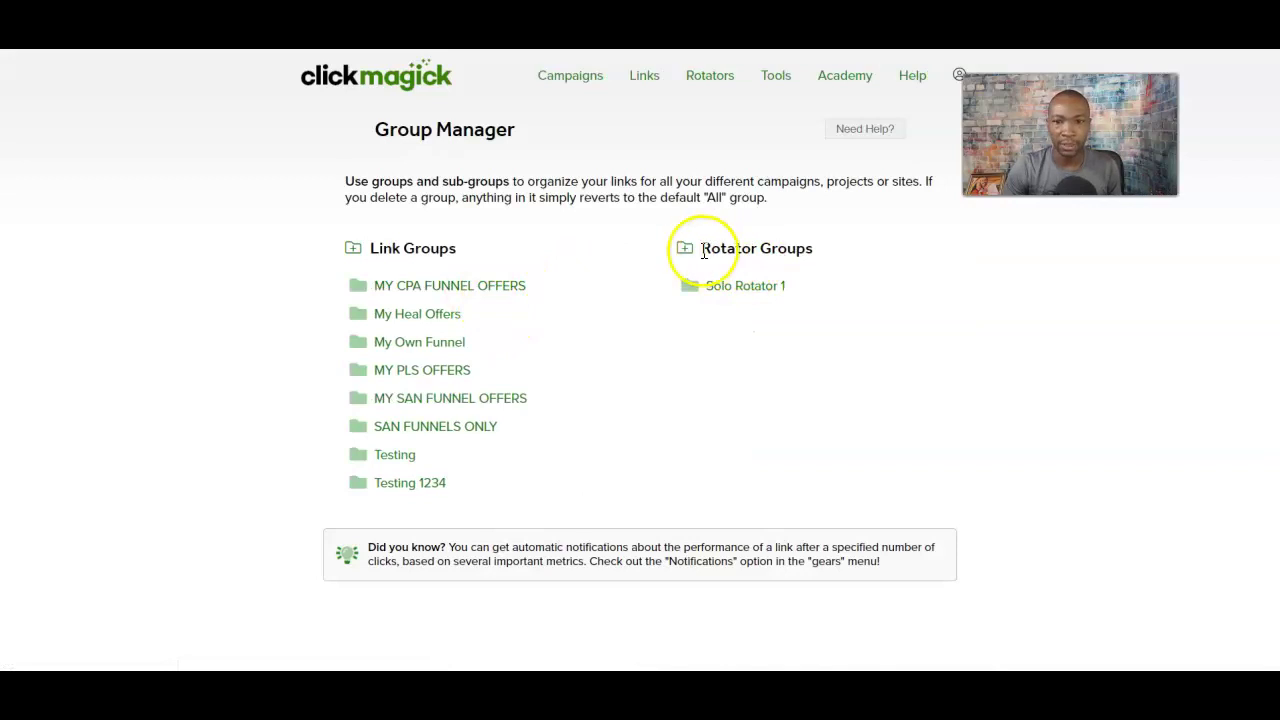
- Create a 'Facebook Group' rotator group in Group Manager, then return to Rotators
left_click(683, 249)
left_click(727, 289)
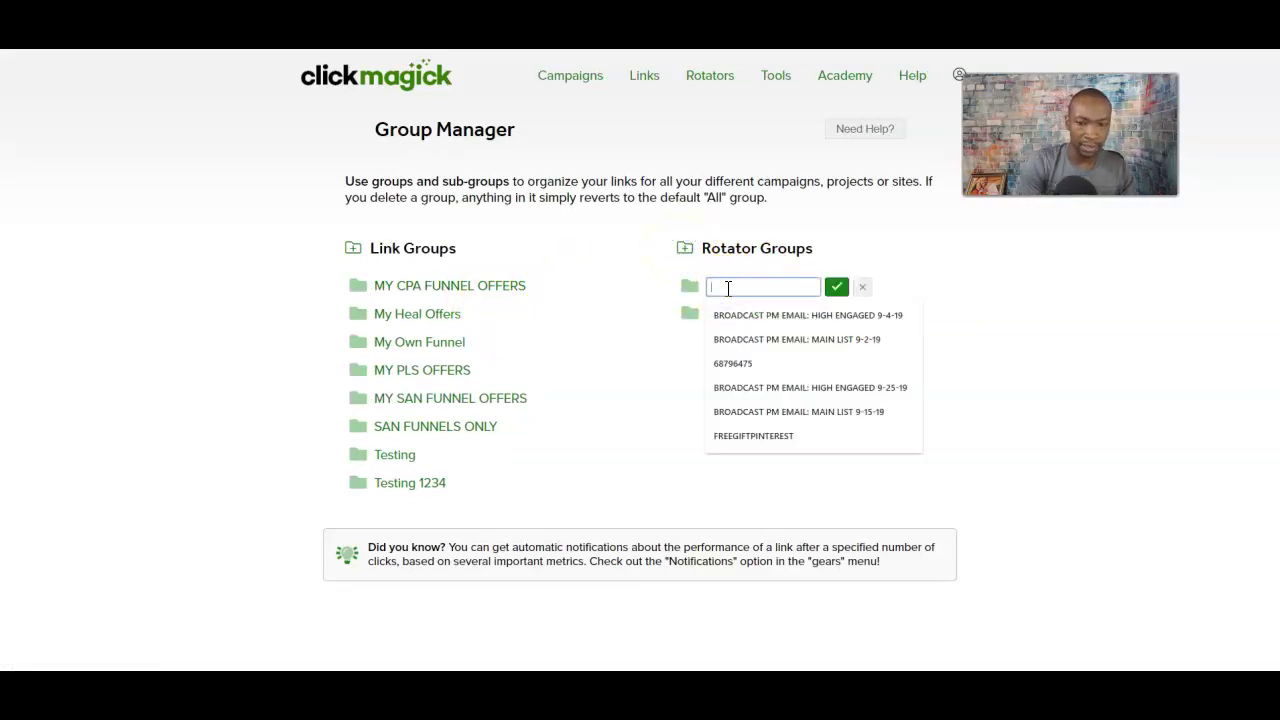
type("Facebo")
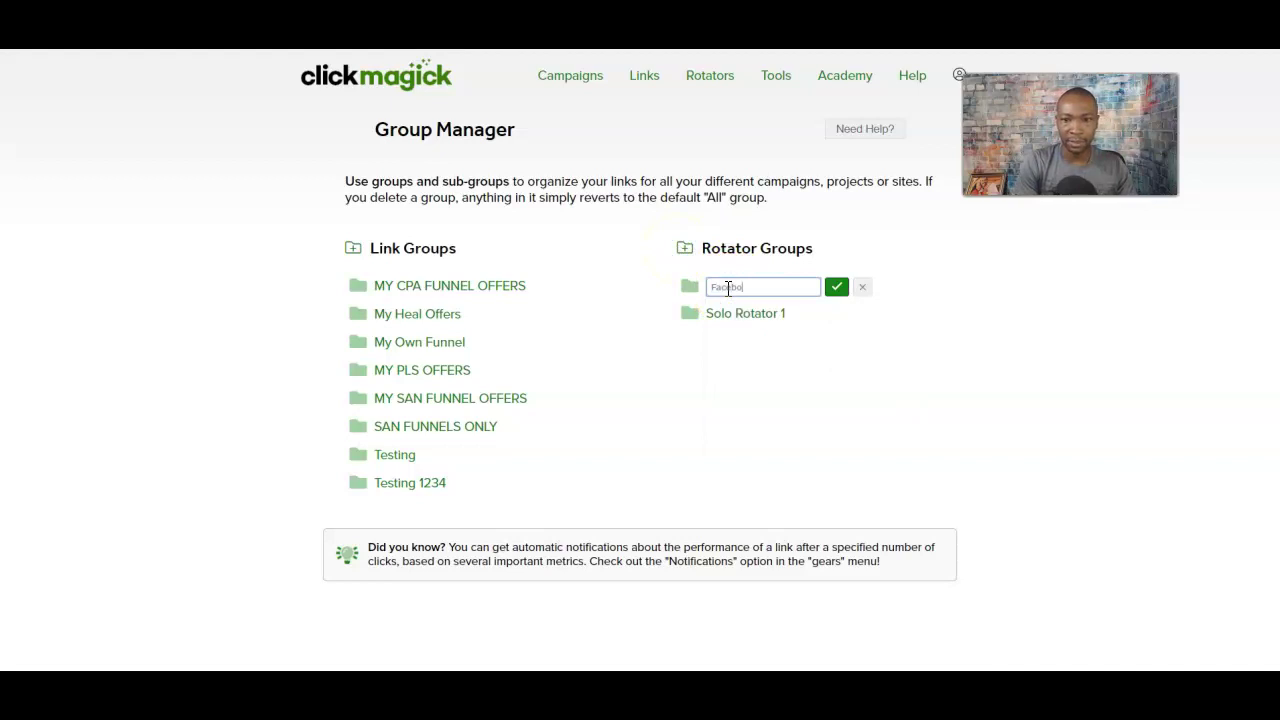
type("ok Group")
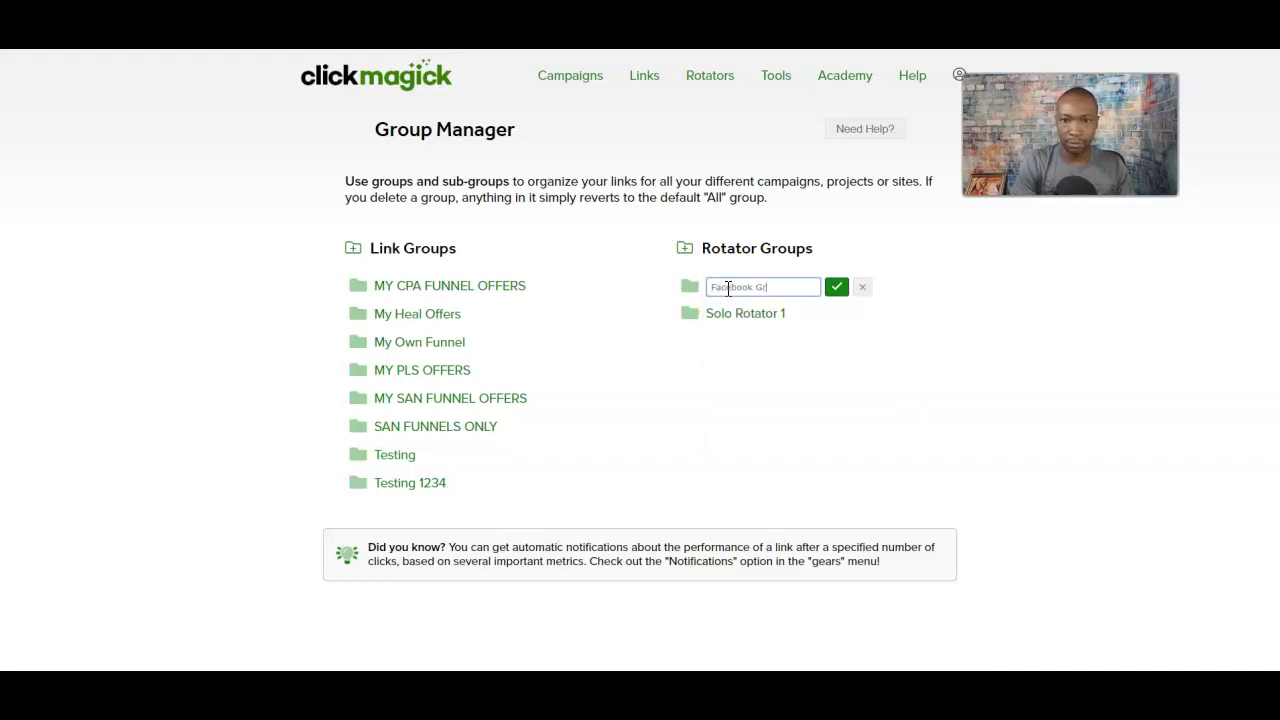
left_click(838, 288)
left_click(731, 291)
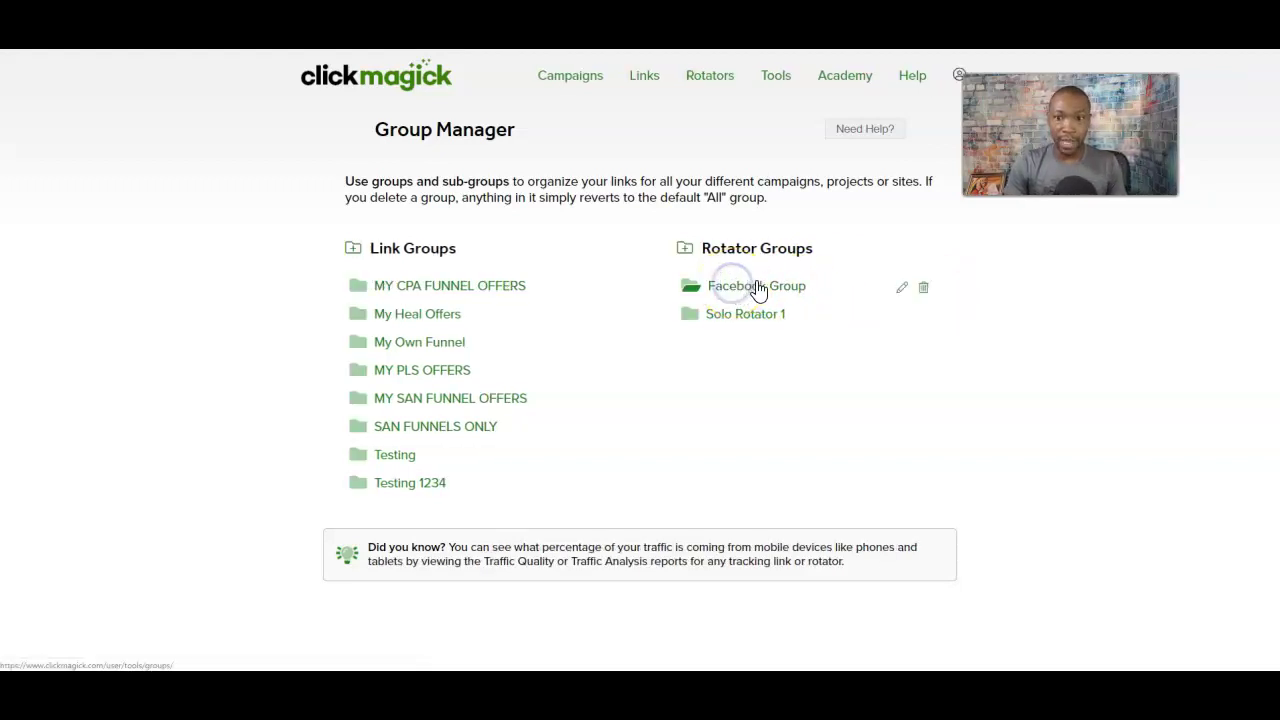
left_click(695, 80)
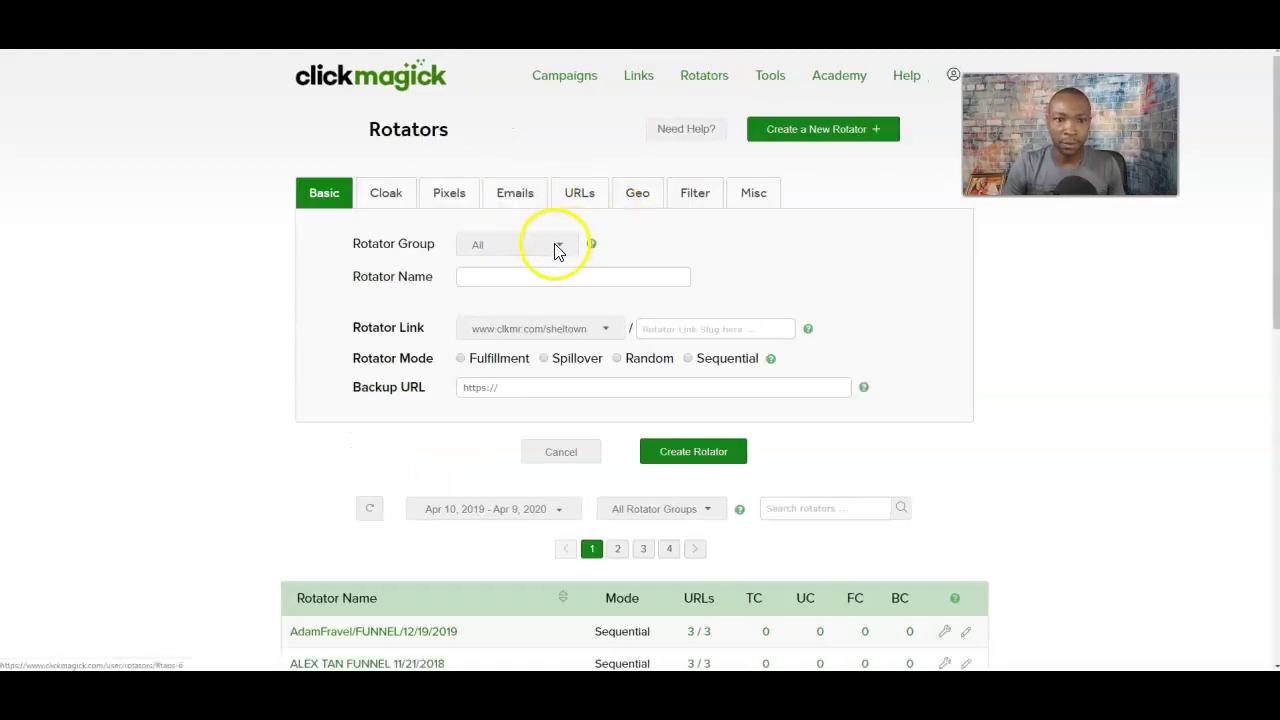
- Choose Facebook Group as the rotator's group, then go back to Group Manager
left_click(558, 245)
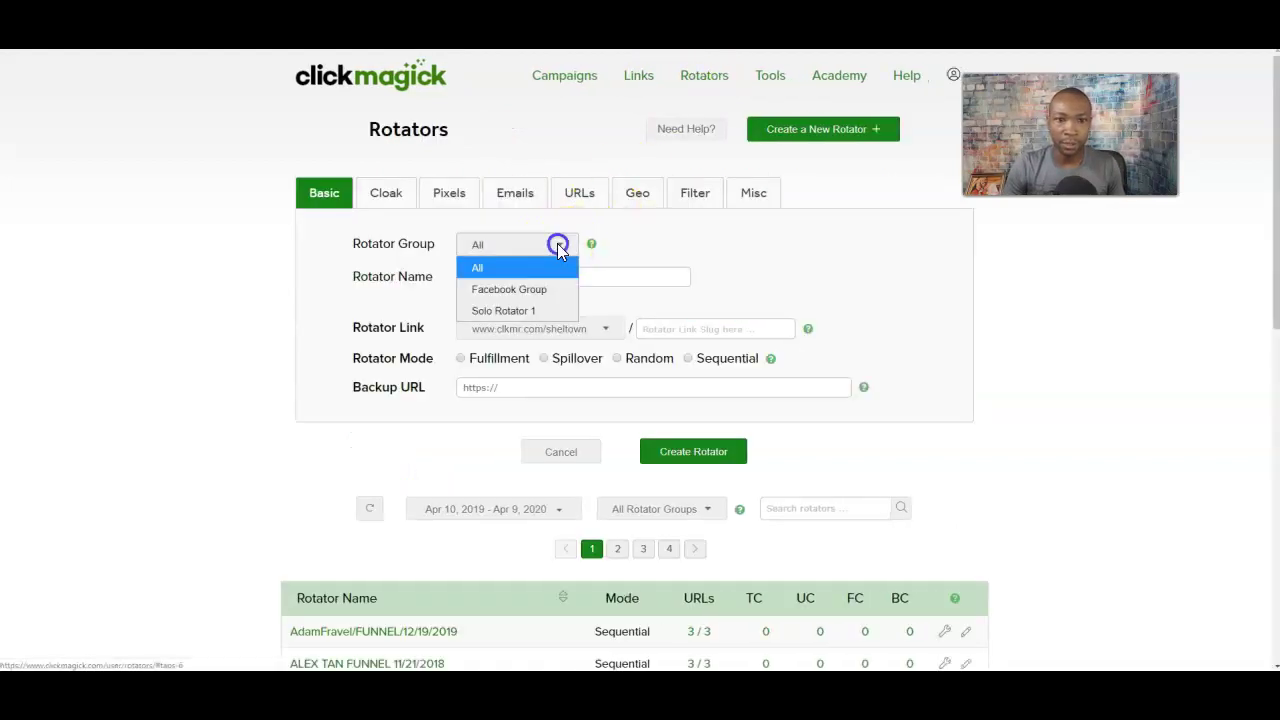
left_click(503, 291)
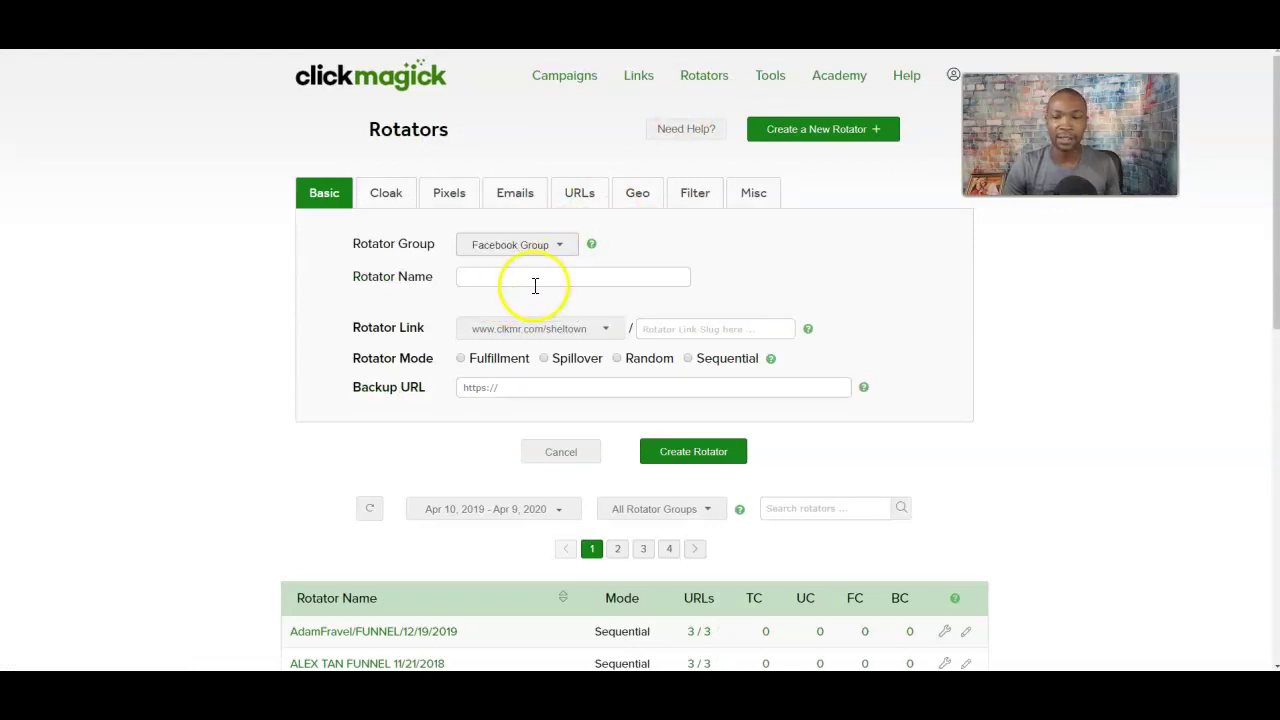
left_click(534, 283)
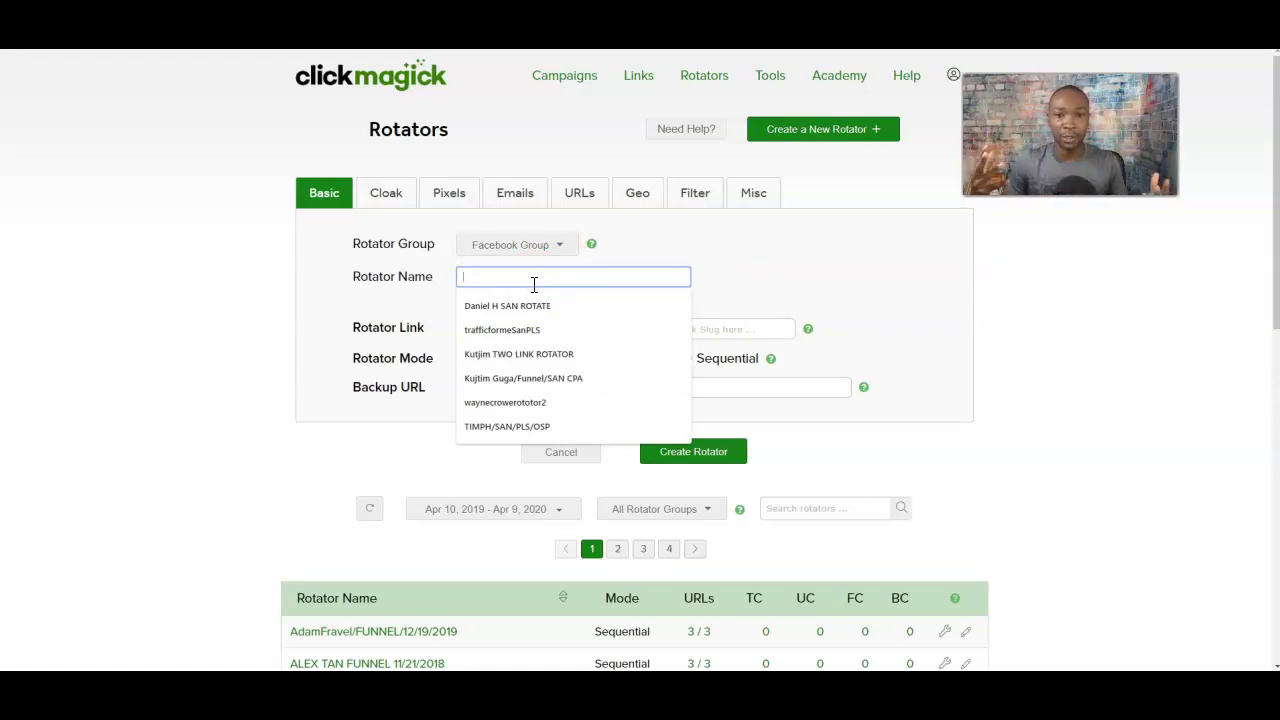
left_click(605, 258)
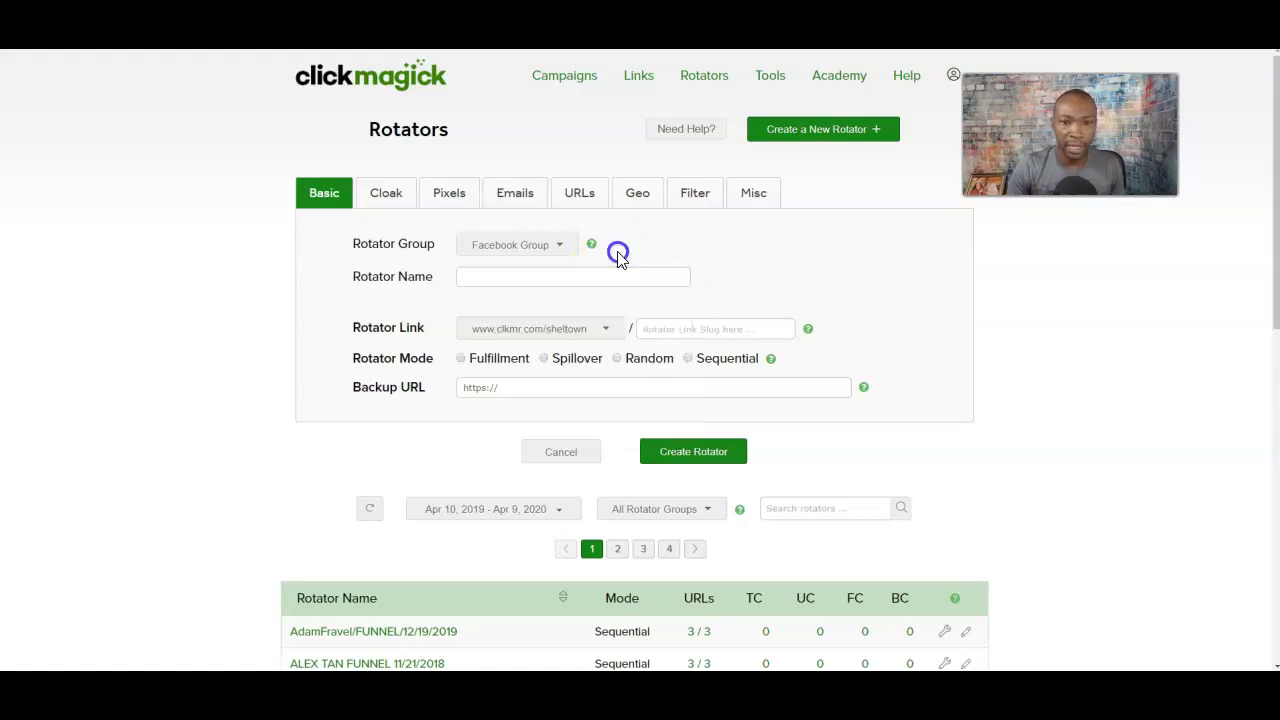
left_click(592, 245)
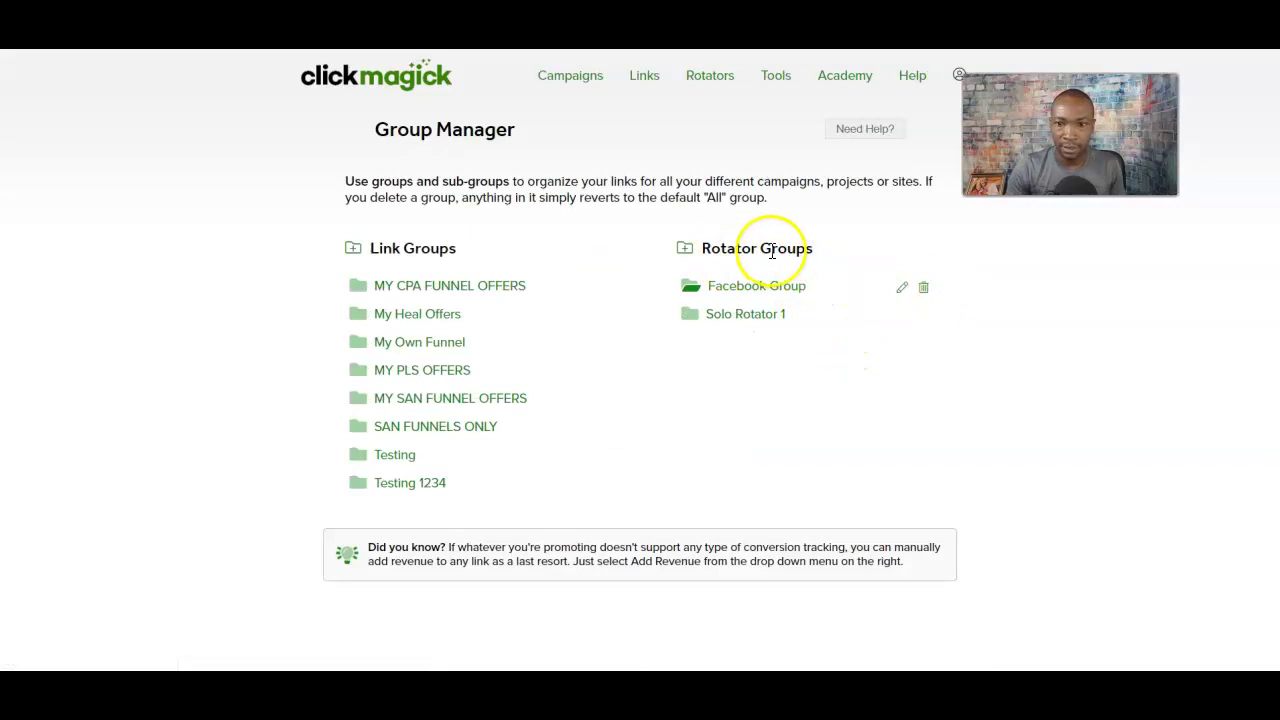
- Create a 'Testing 1234' rotator group, then return to the Rotators form
left_click(685, 251)
left_click(726, 287)
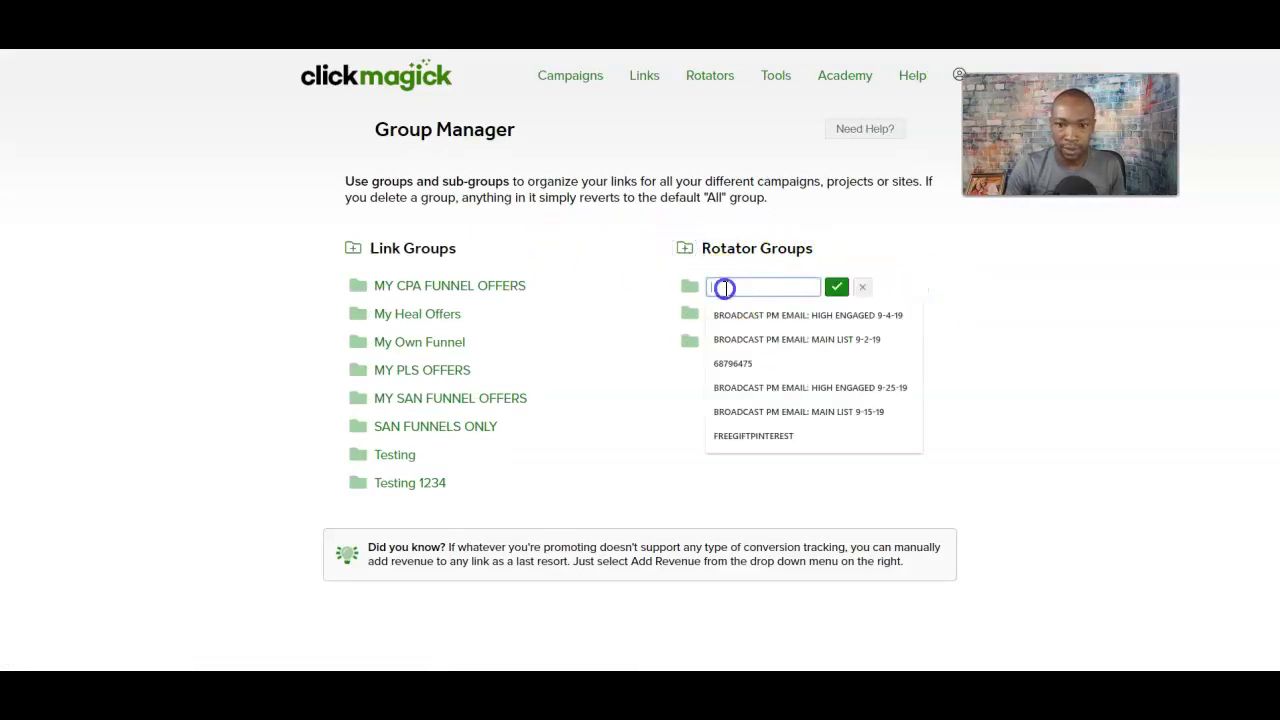
type("Testin")
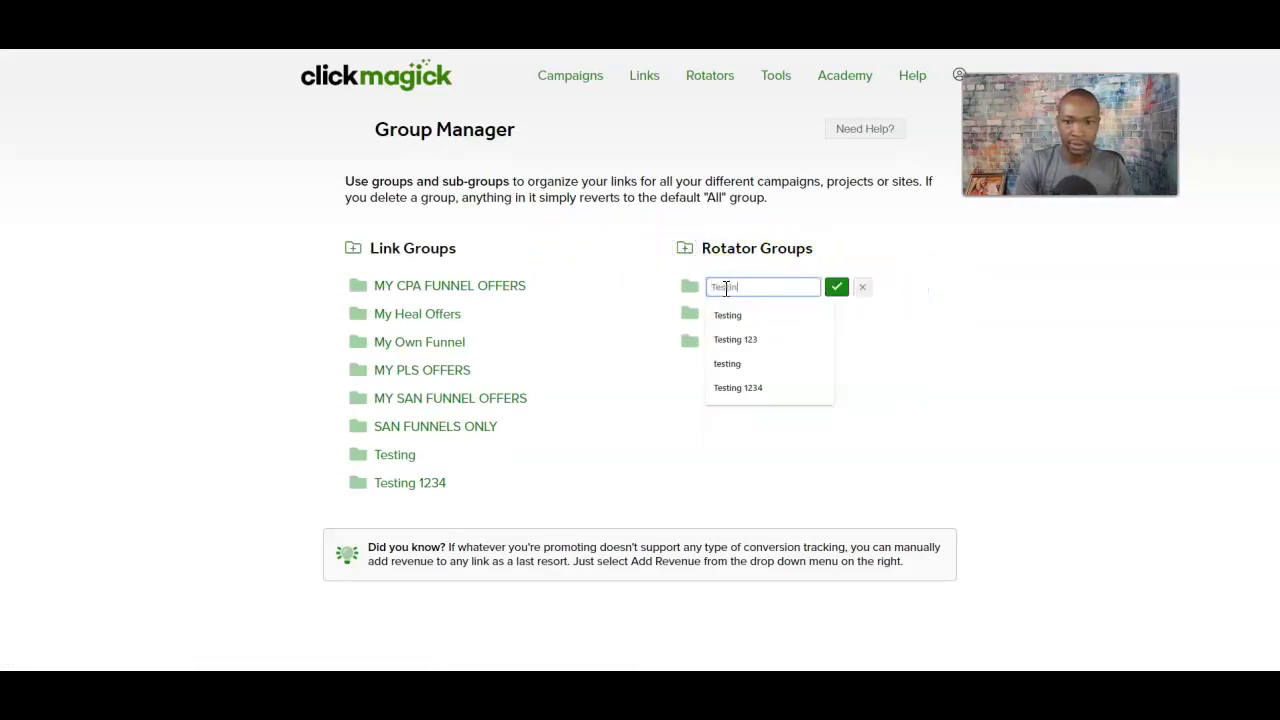
type("g 1234")
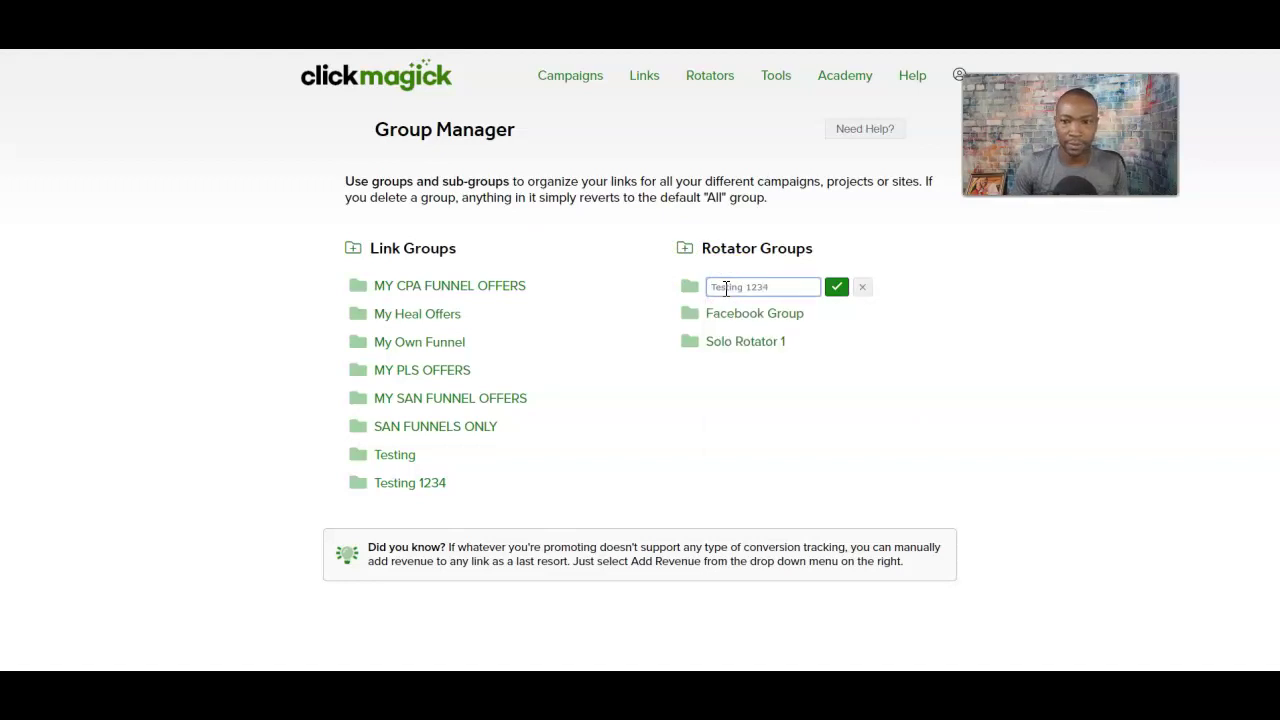
left_click(836, 287)
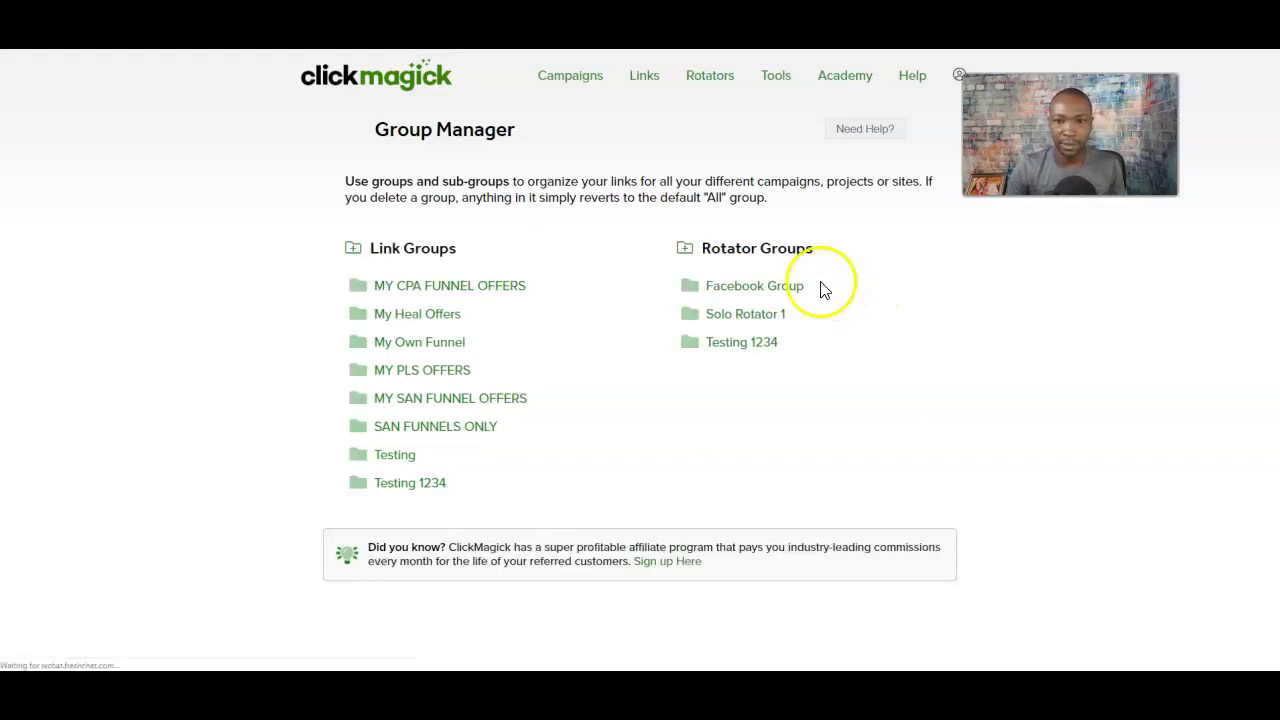
left_click(705, 80)
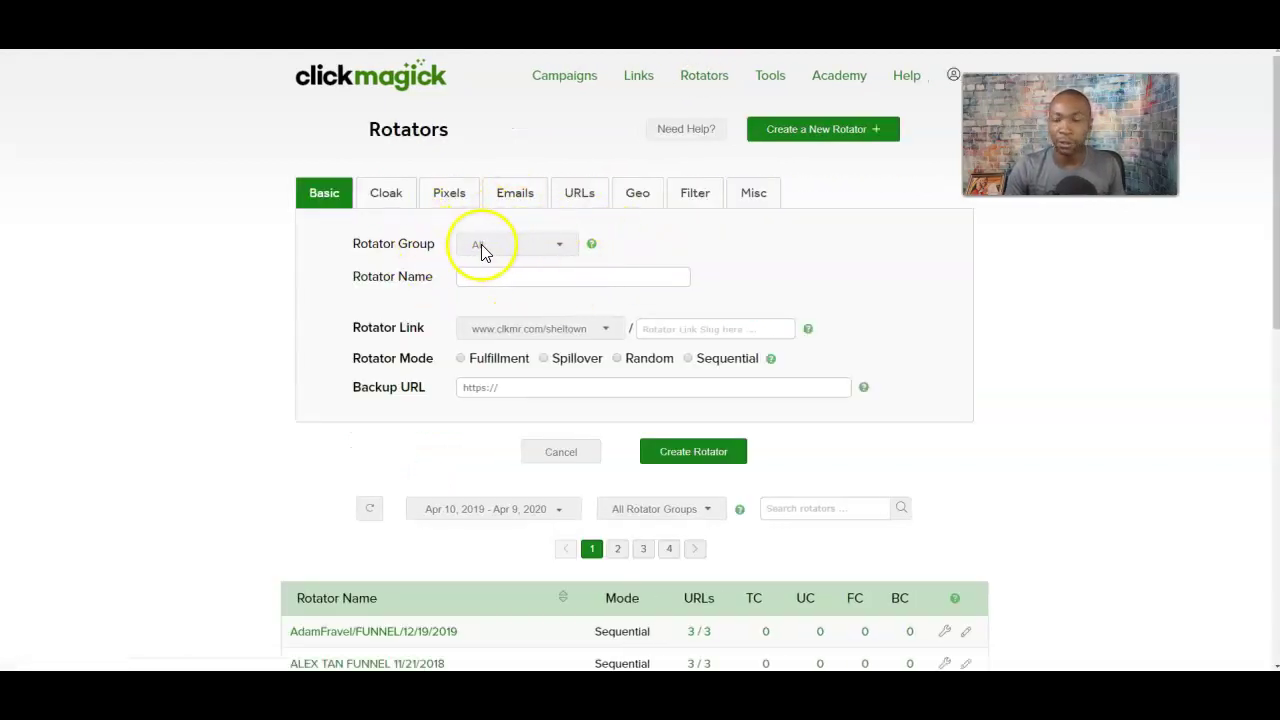
left_click(489, 245)
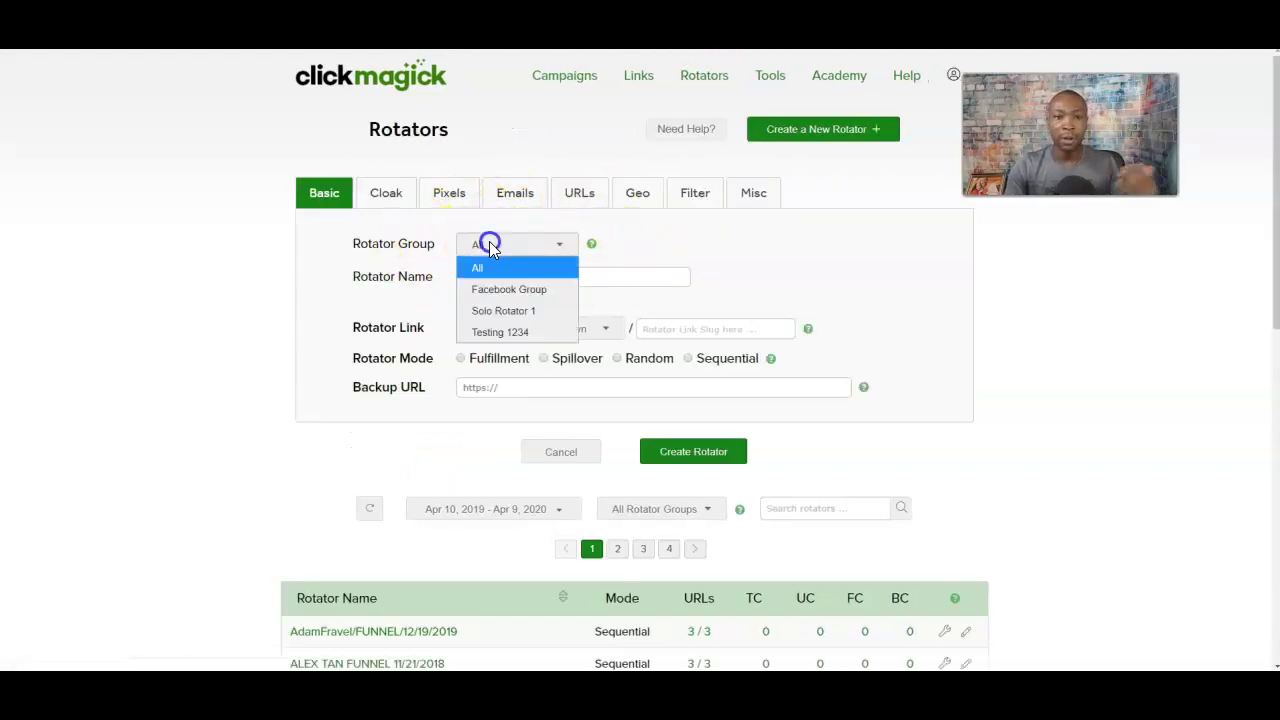
left_click(502, 331)
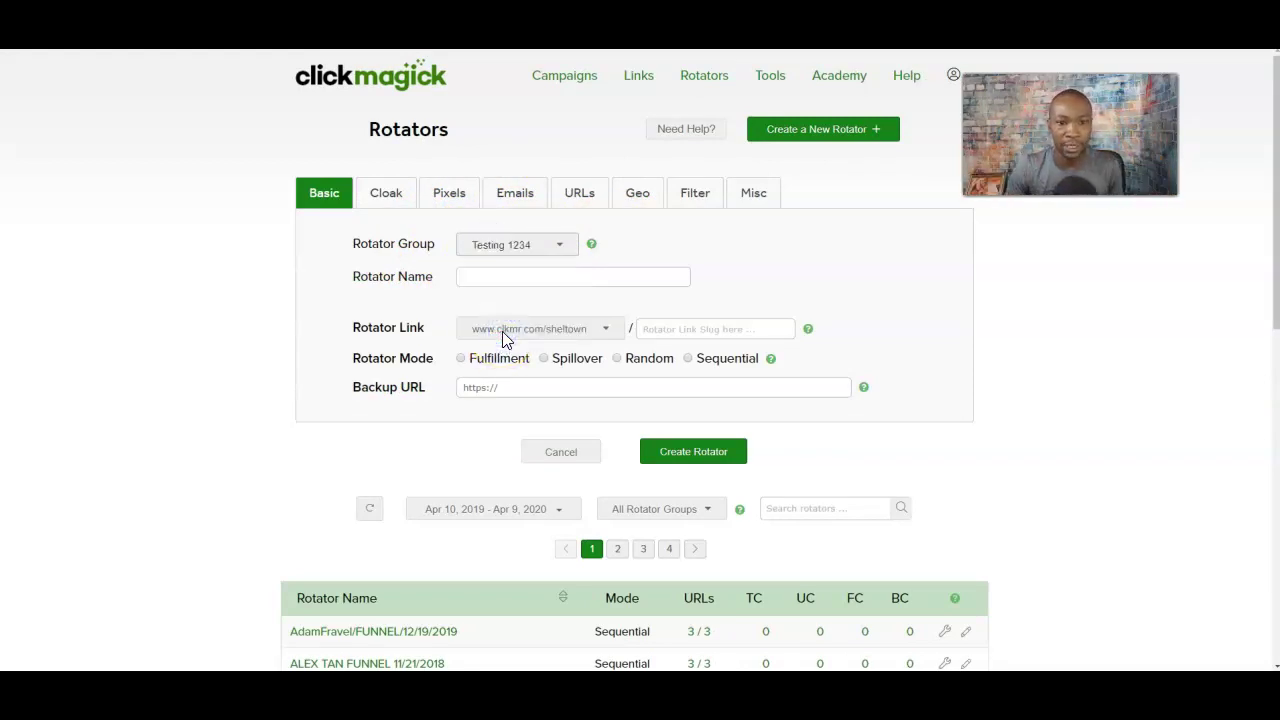
left_click(505, 279)
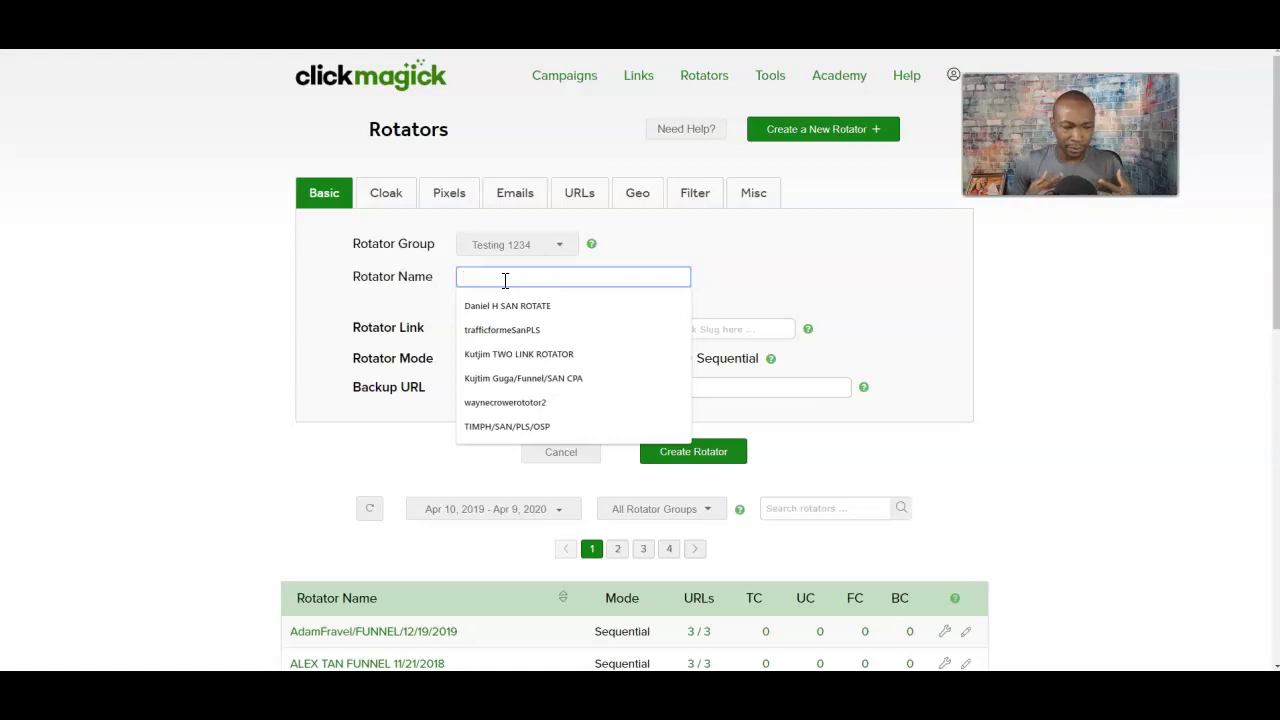
left_click(823, 228)
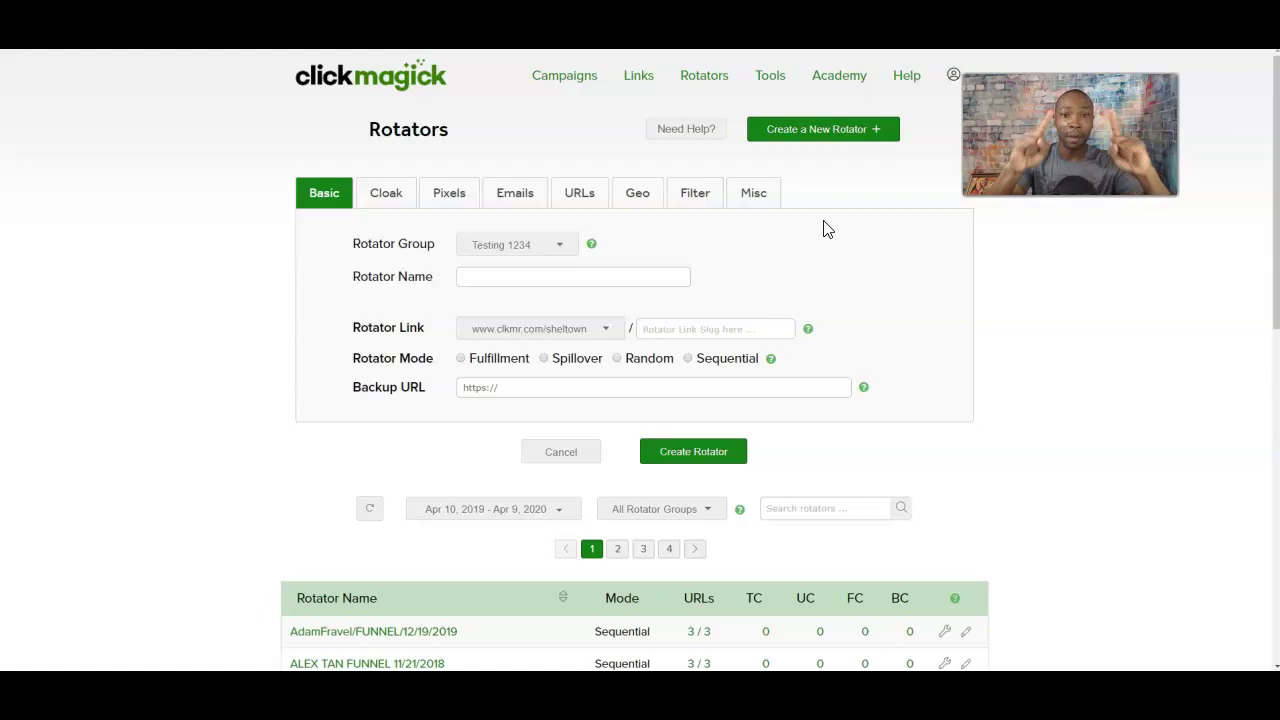
left_click(501, 279)
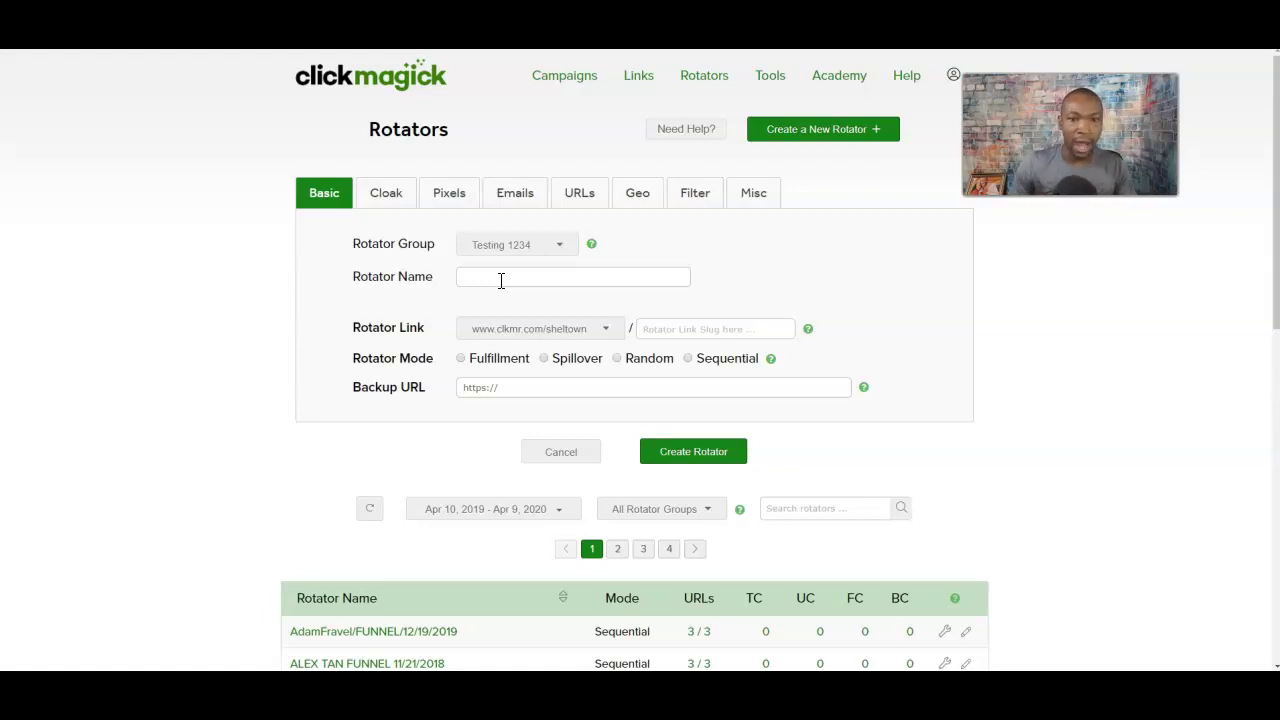
left_click(501, 279)
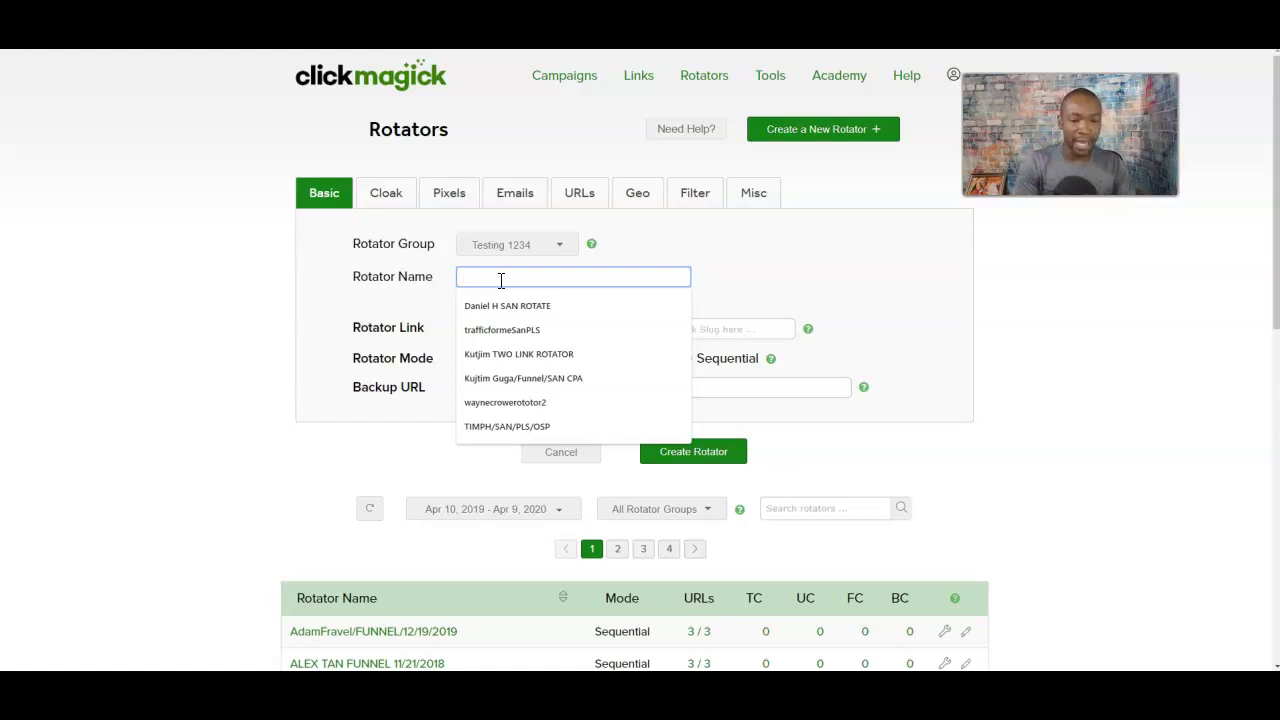
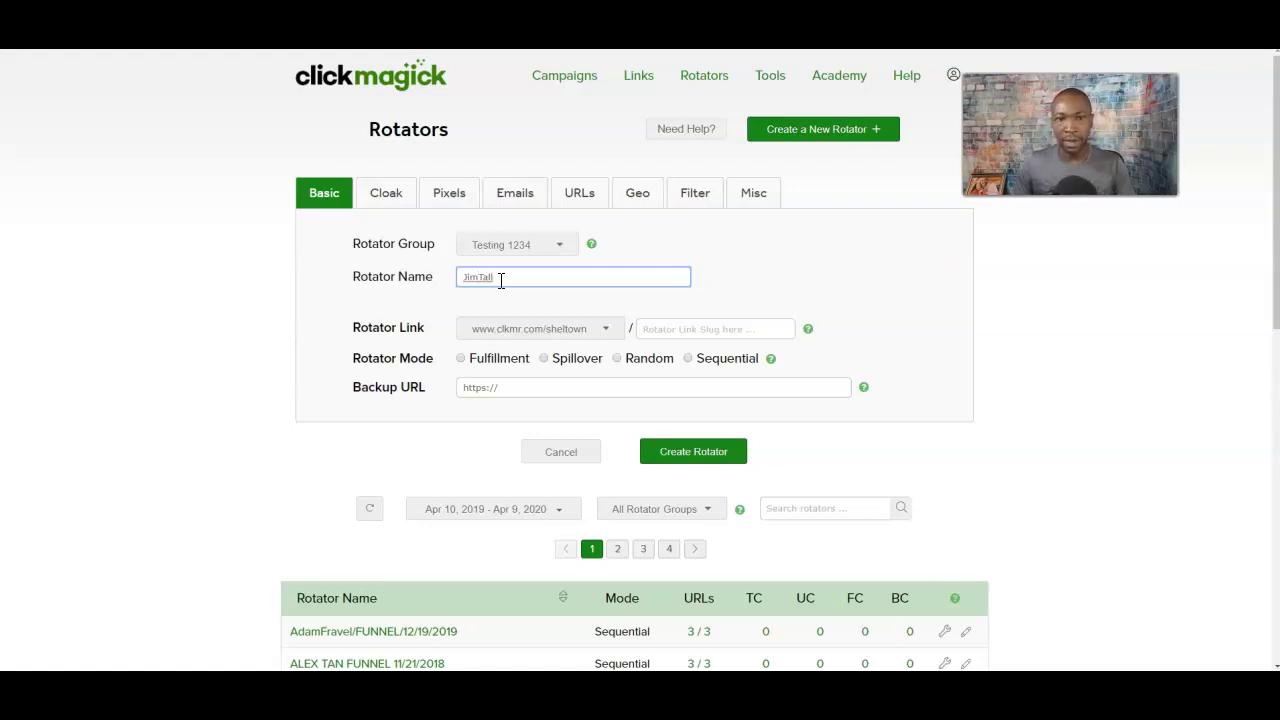
- Enter a rotator name combining the buyer's name, click count and date 04102020
type("30clicks")
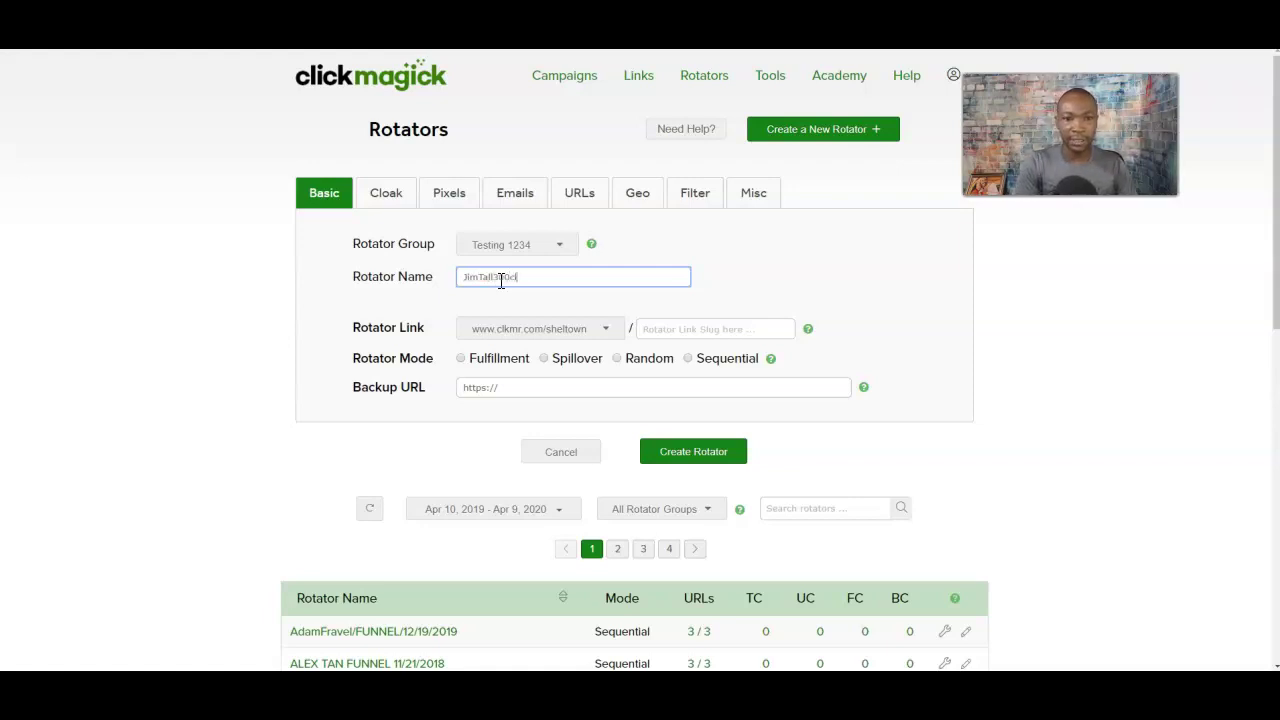
type("04")
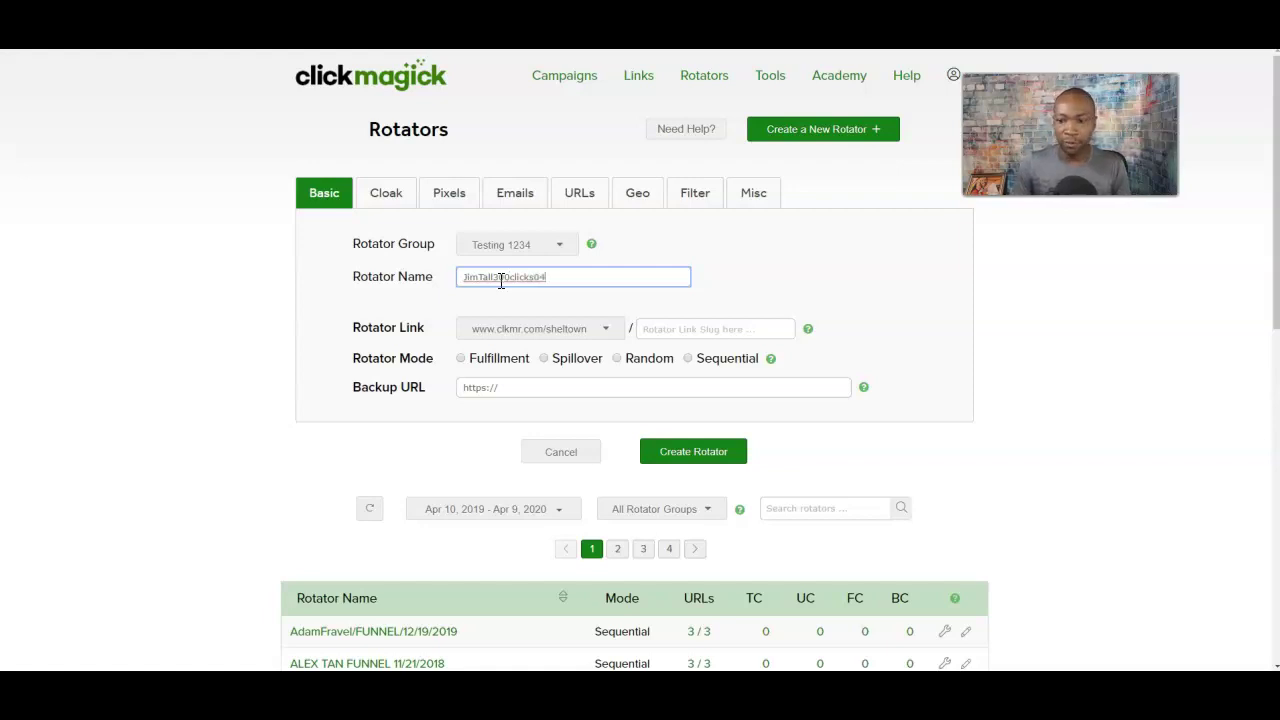
type("10")
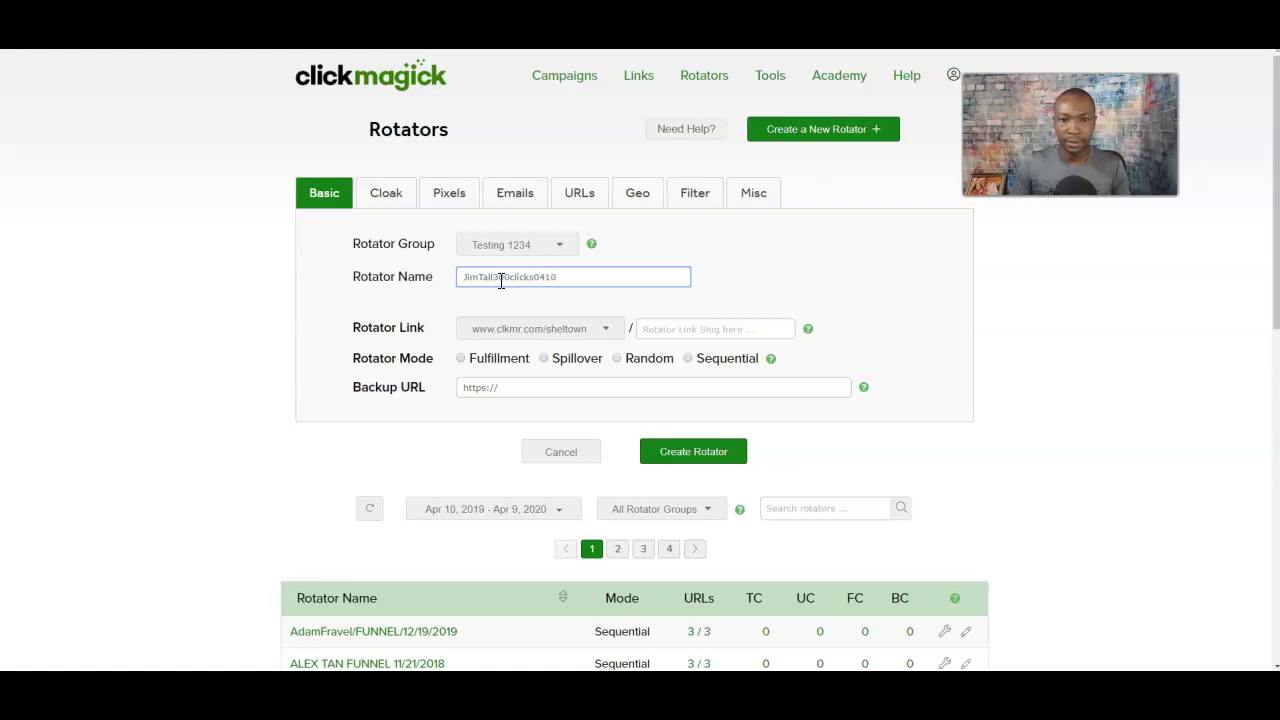
type("2020")
left_click(806, 266)
left_click(482, 280)
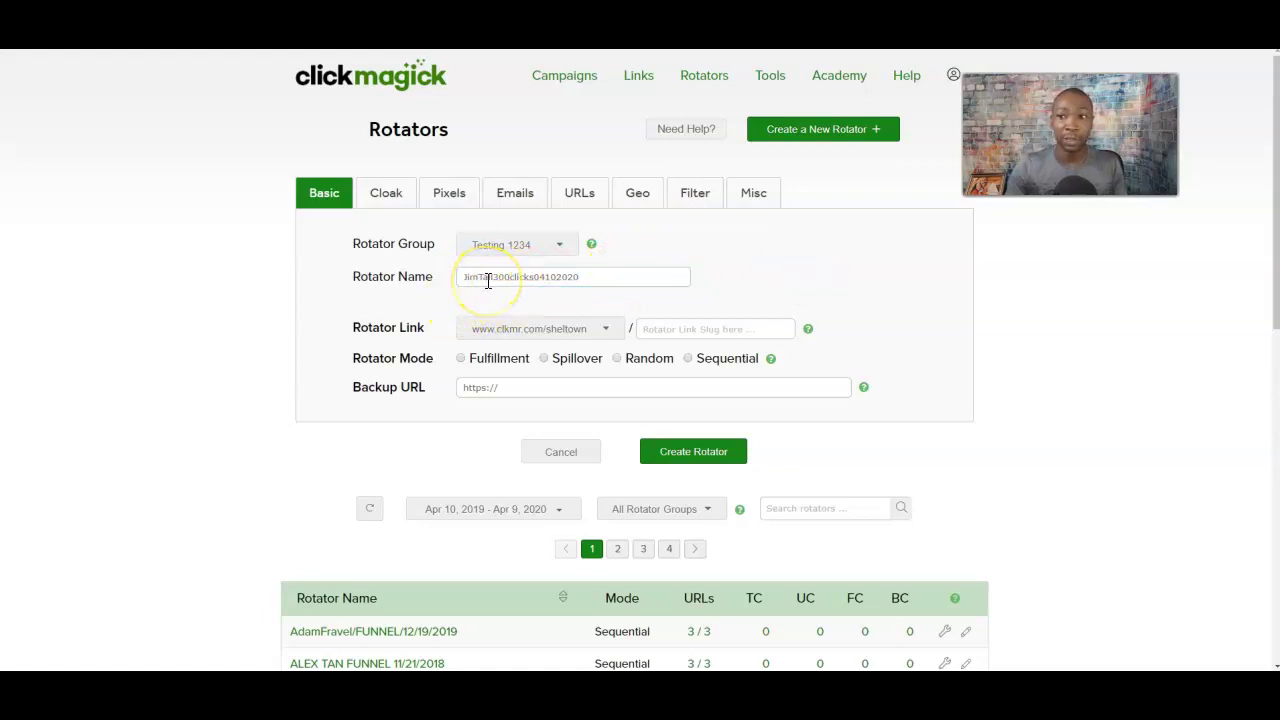
left_click(500, 279)
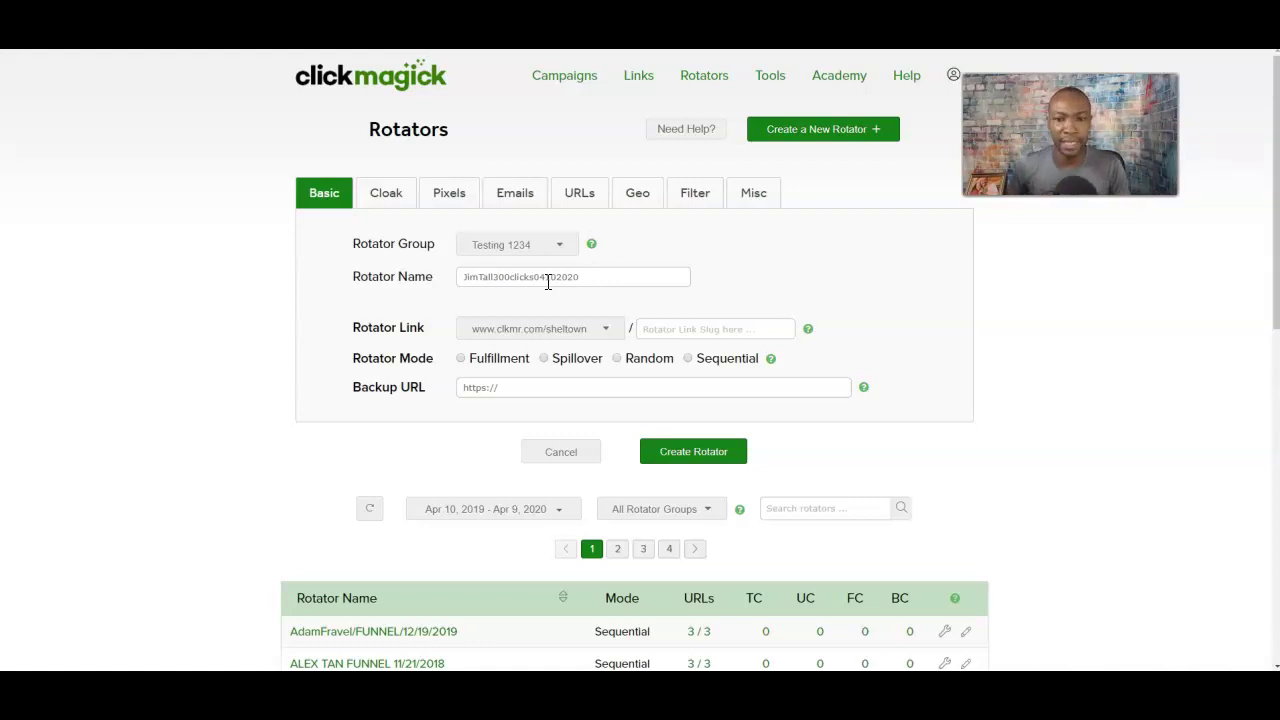
left_click(692, 335)
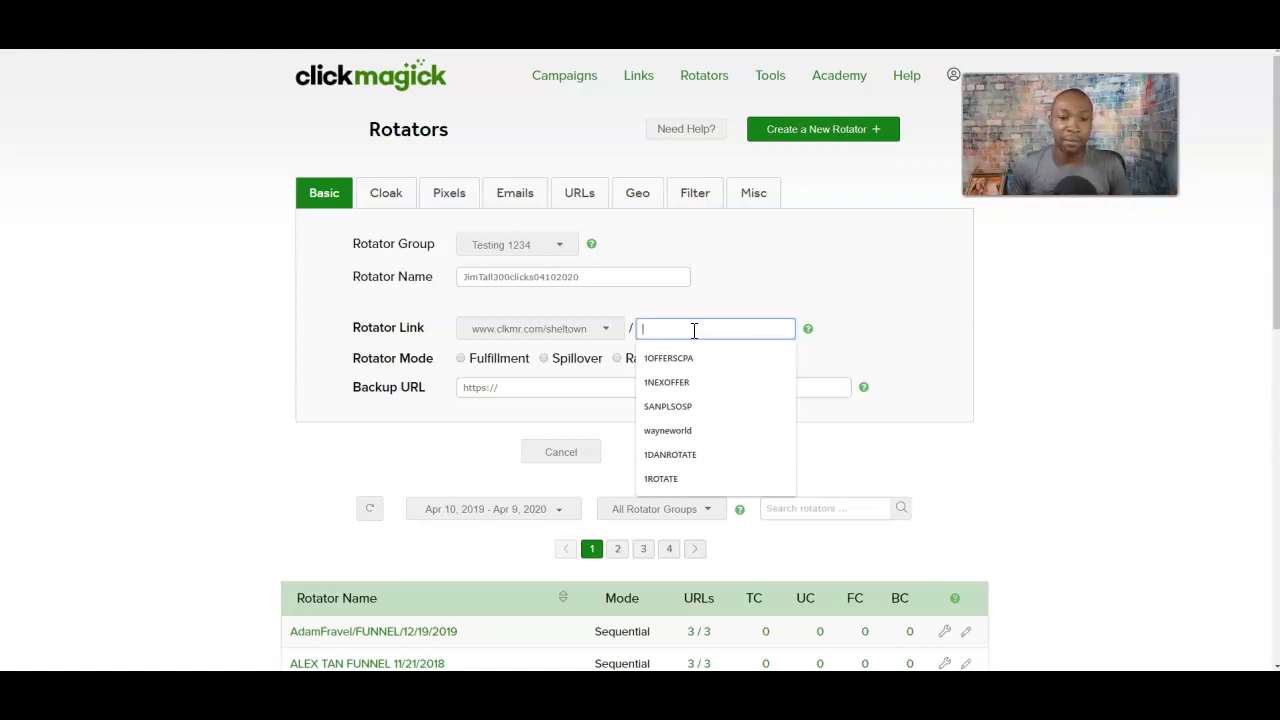
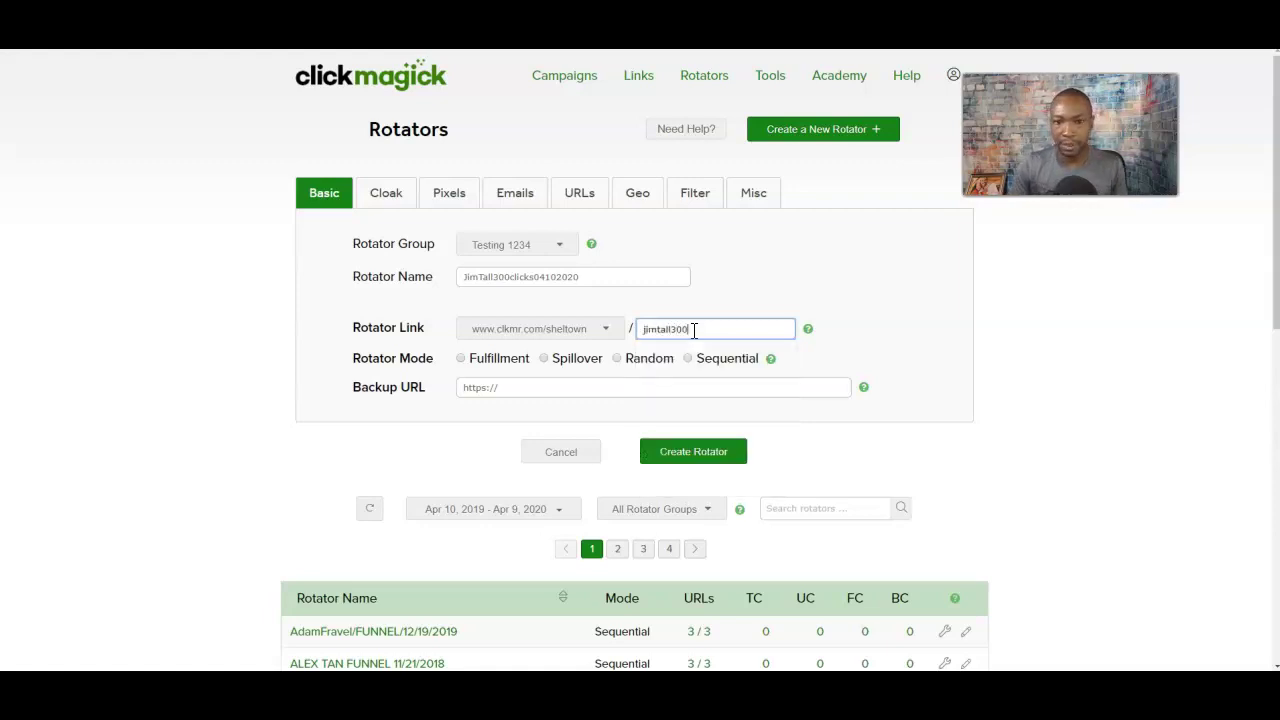
- Enter a lowercase slug of the buyer's name ending in 300 on the clkmr.com link
left_click(525, 385)
left_click(235, 400)
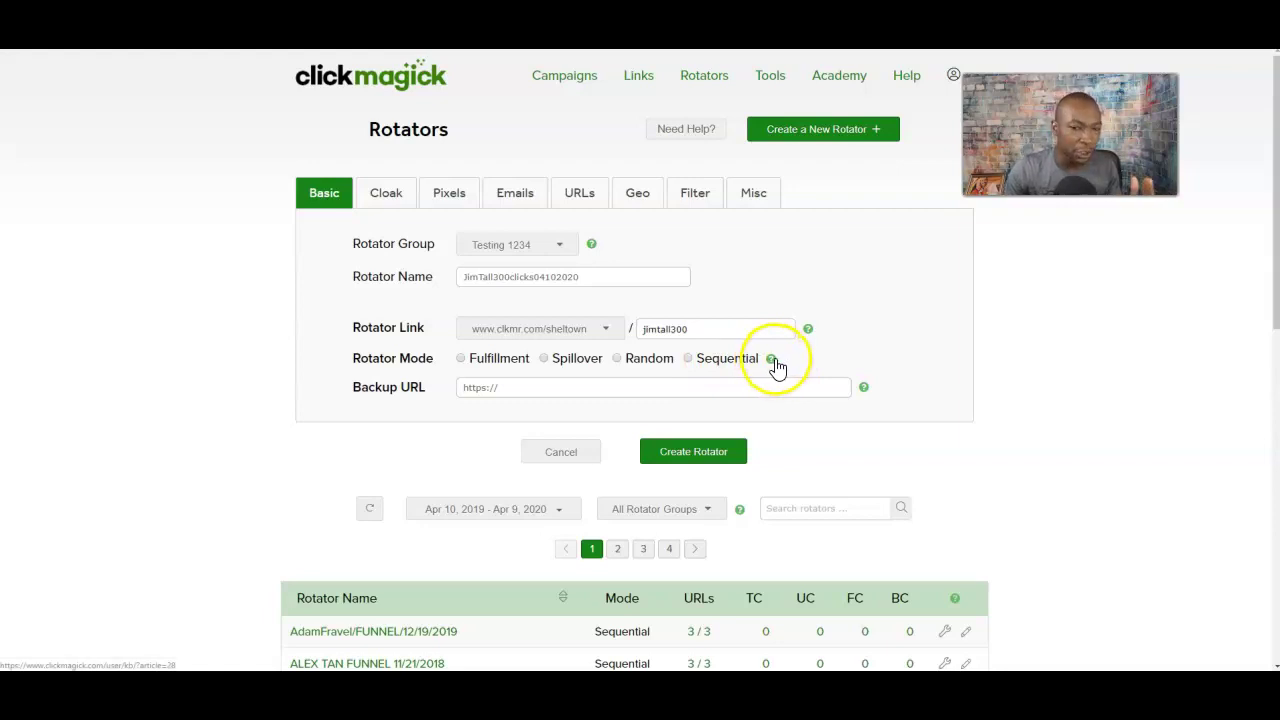
- Read the rotator modes help article (Fulfillment, Spillover, Random, Sequential), then close it
left_click(772, 360)
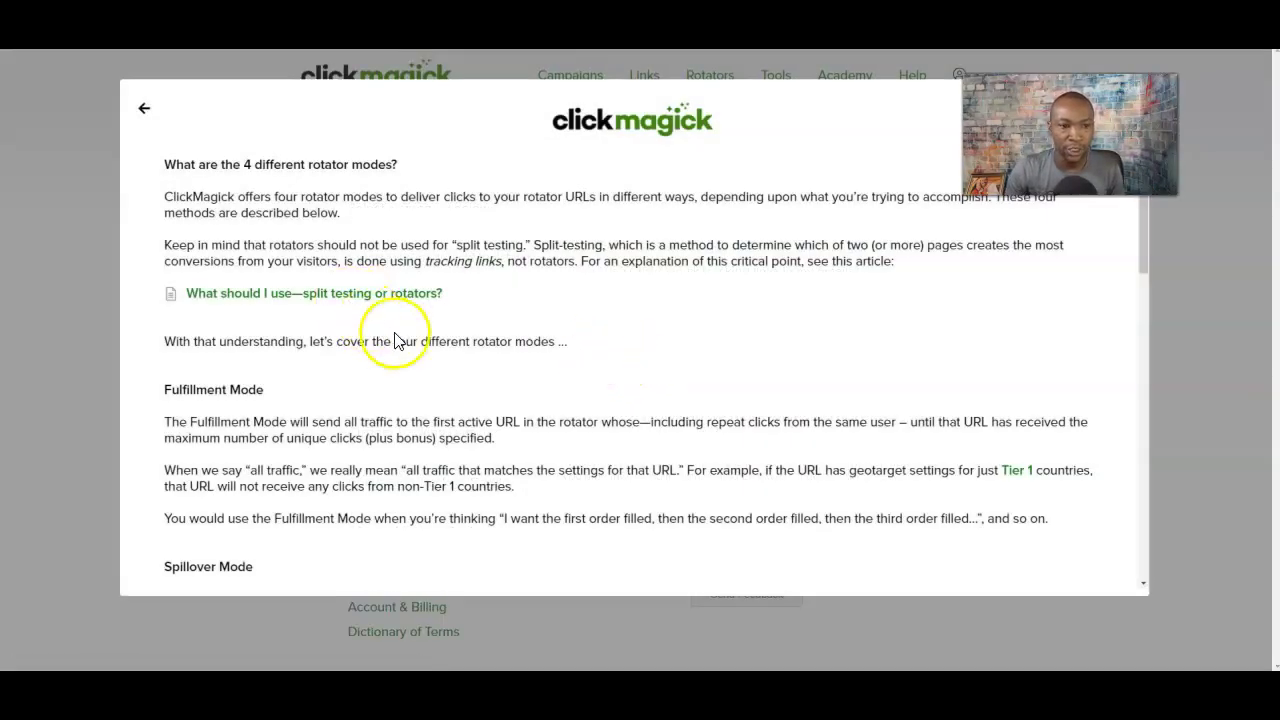
scroll(390, 368, "down", 2)
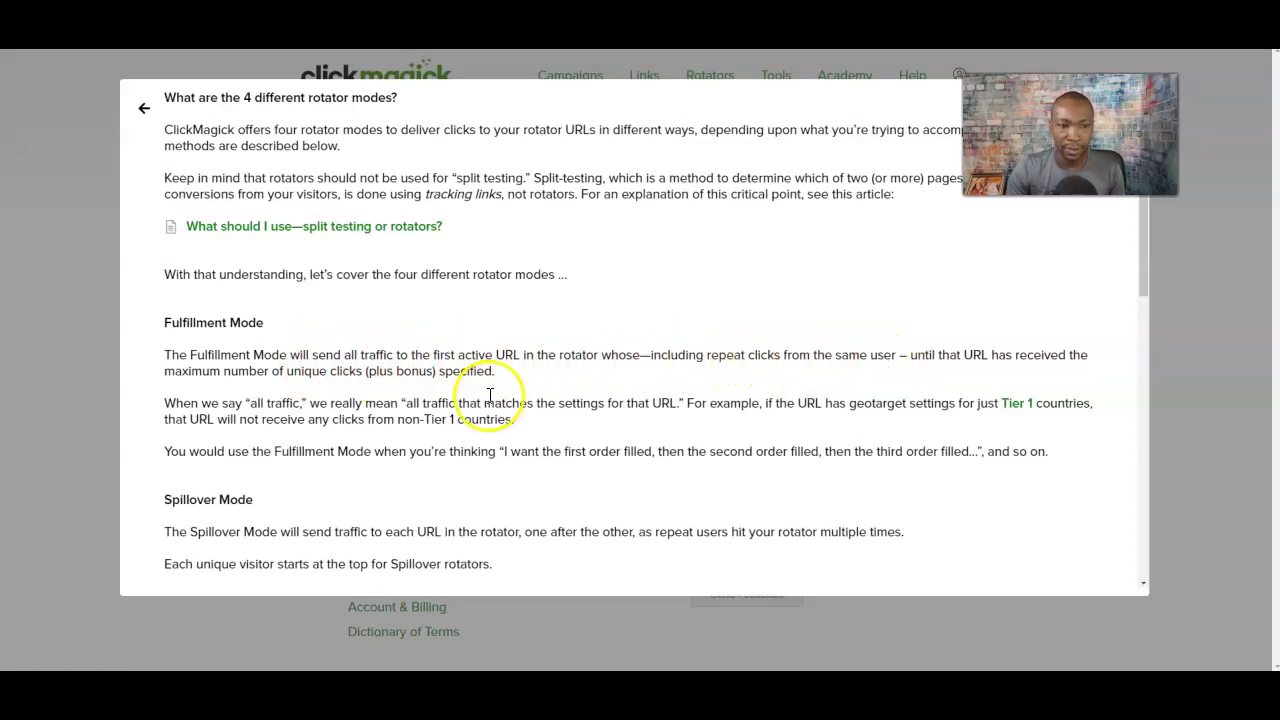
scroll(400, 410, "down", 2)
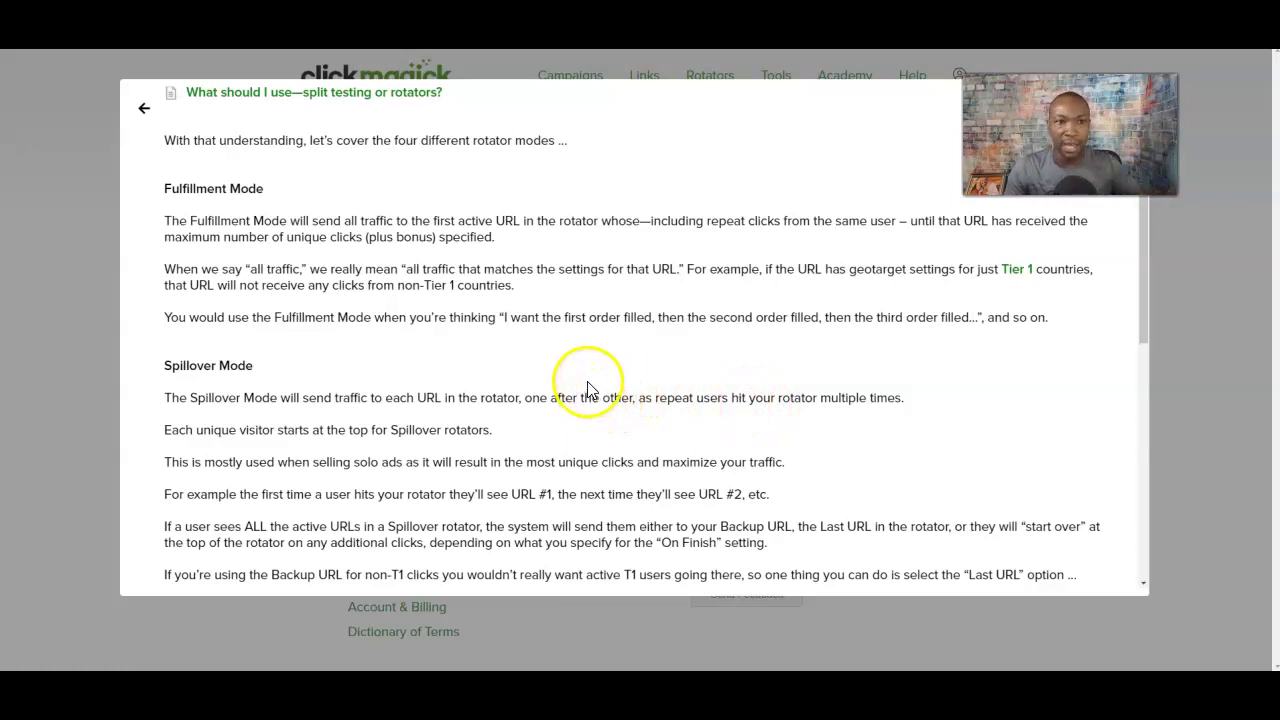
scroll(588, 388, "down", 5)
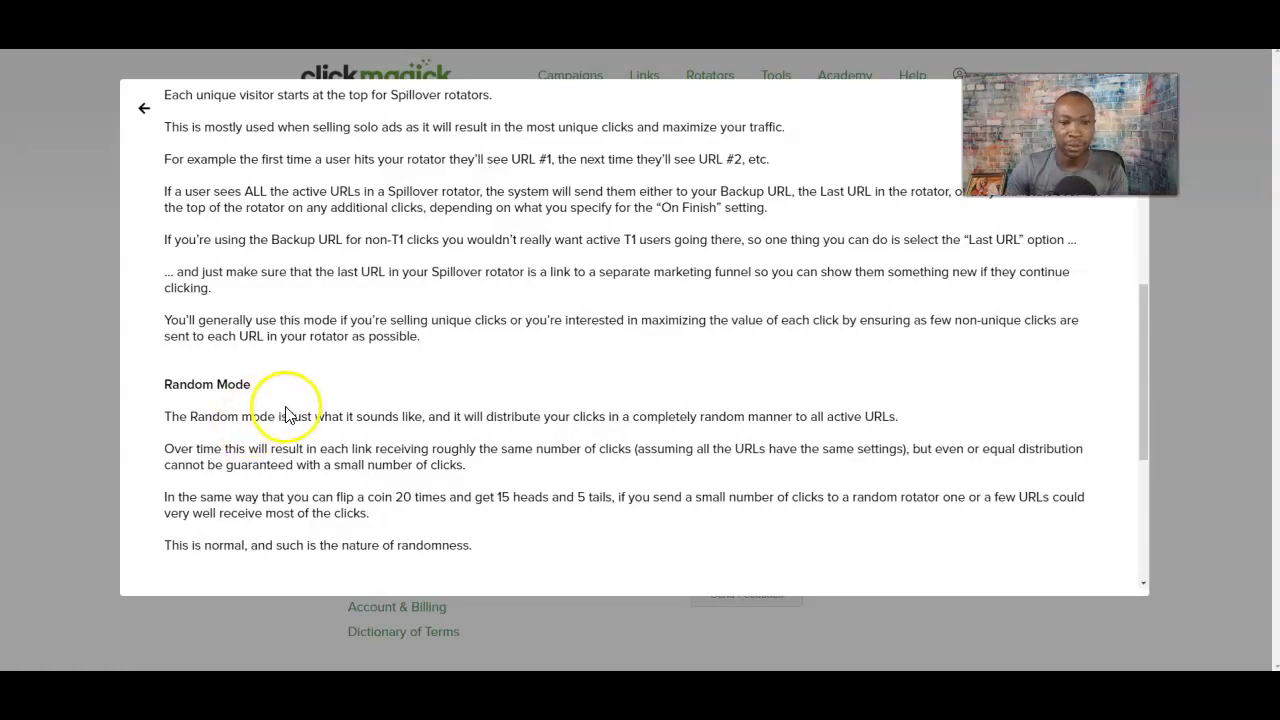
scroll(286, 400, "down", 2)
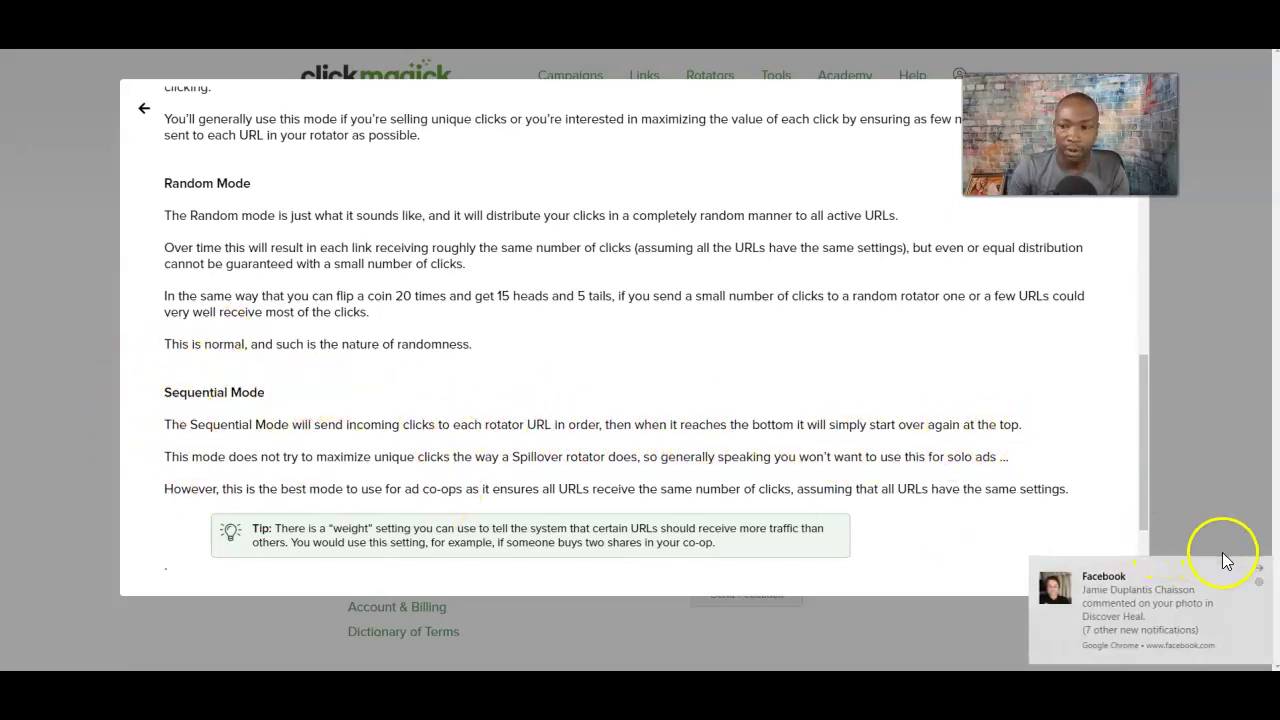
left_click(1257, 571)
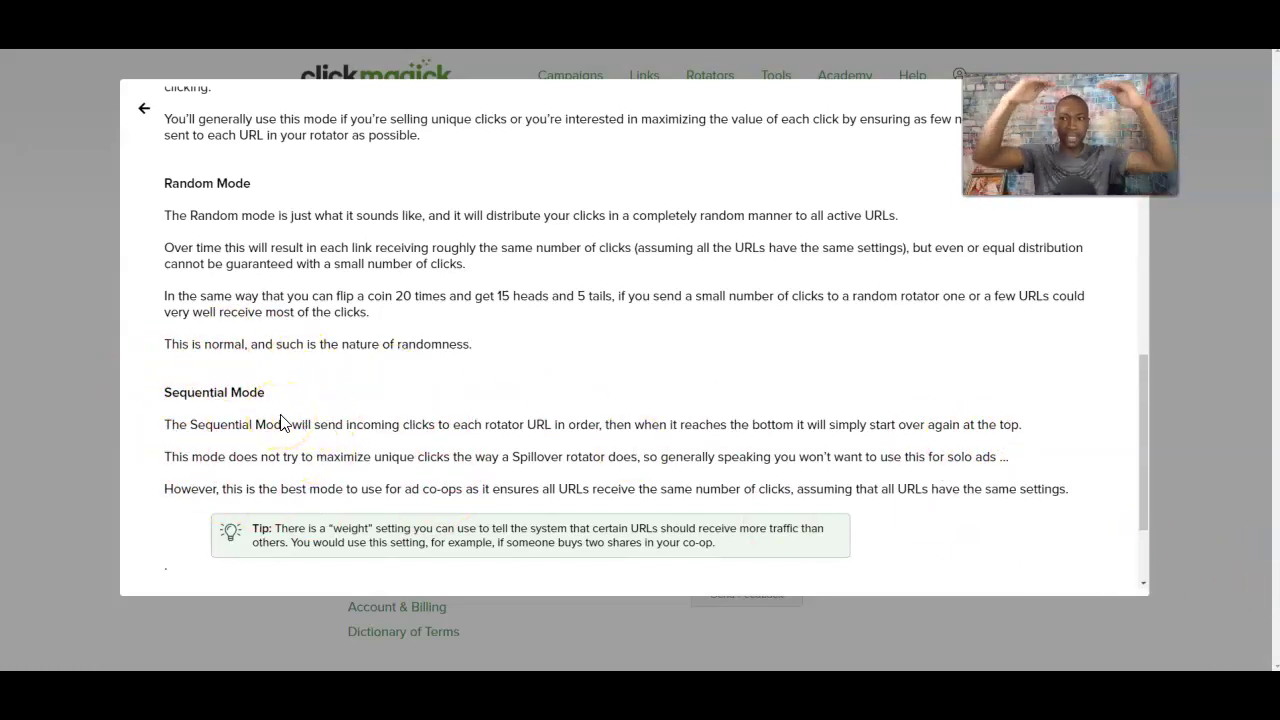
scroll(255, 375, "up", 3)
scroll(260, 374, "up", 6)
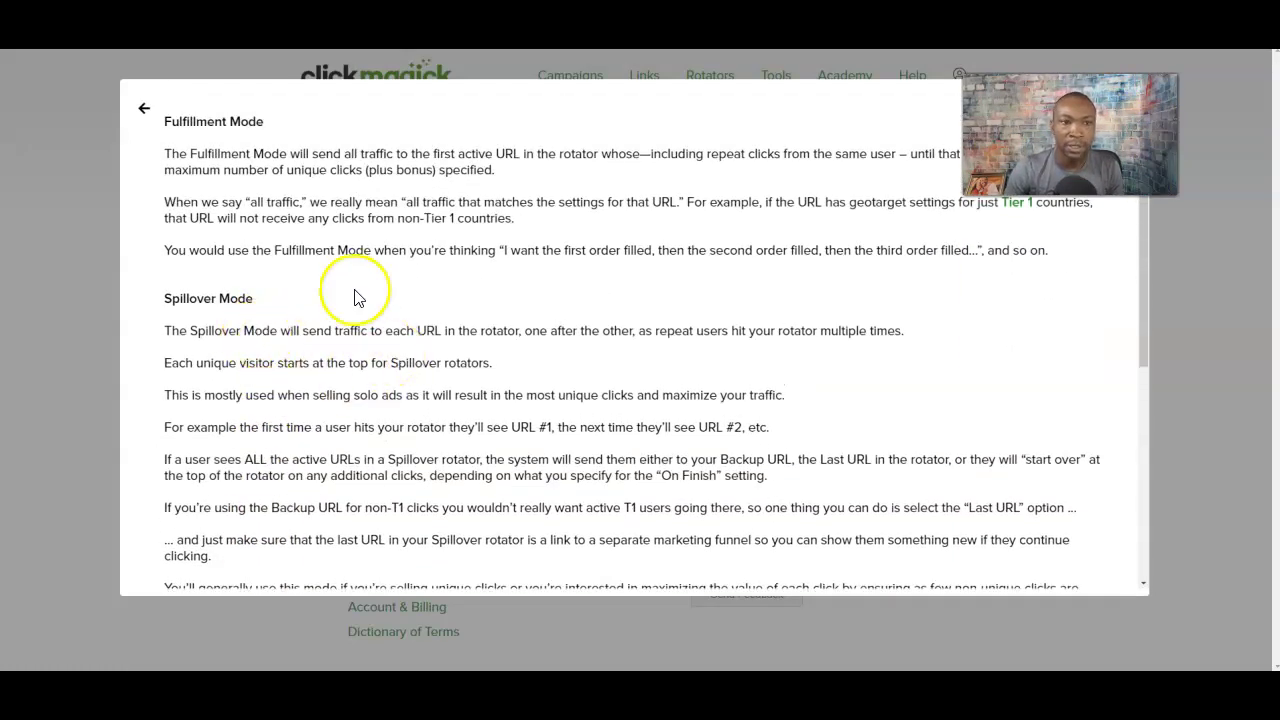
scroll(340, 300, "up", 3)
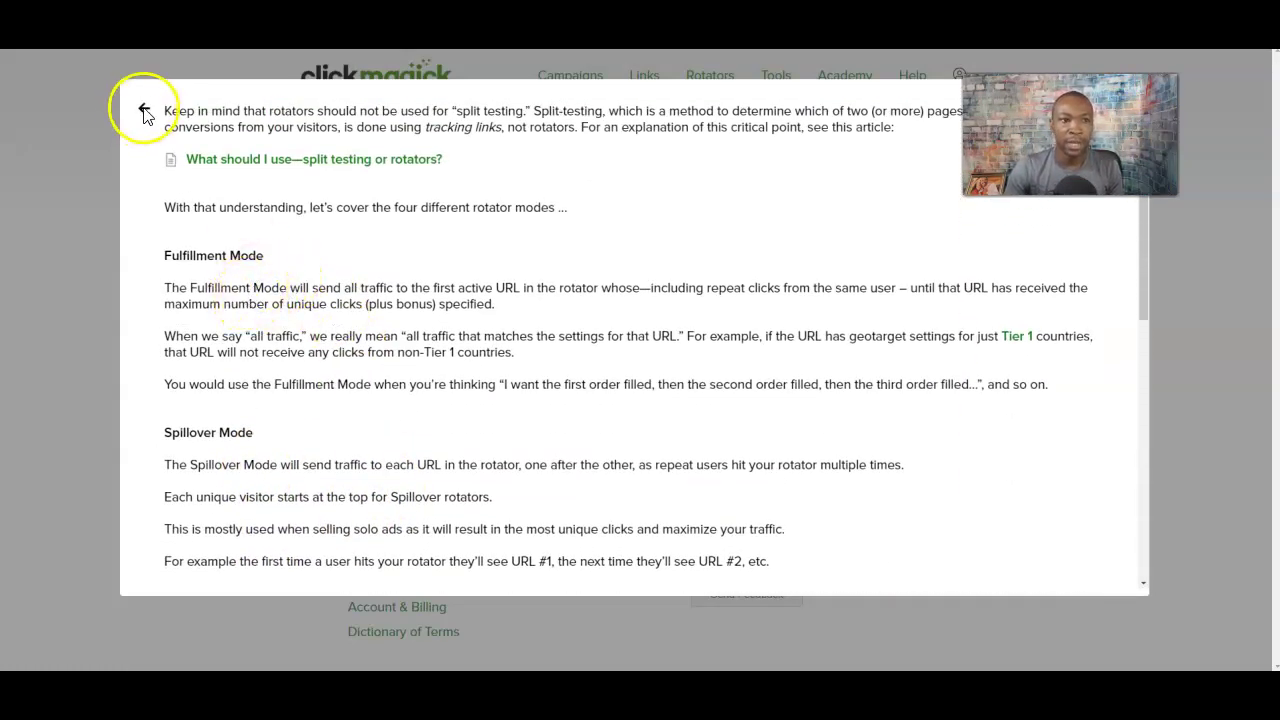
left_click(144, 108)
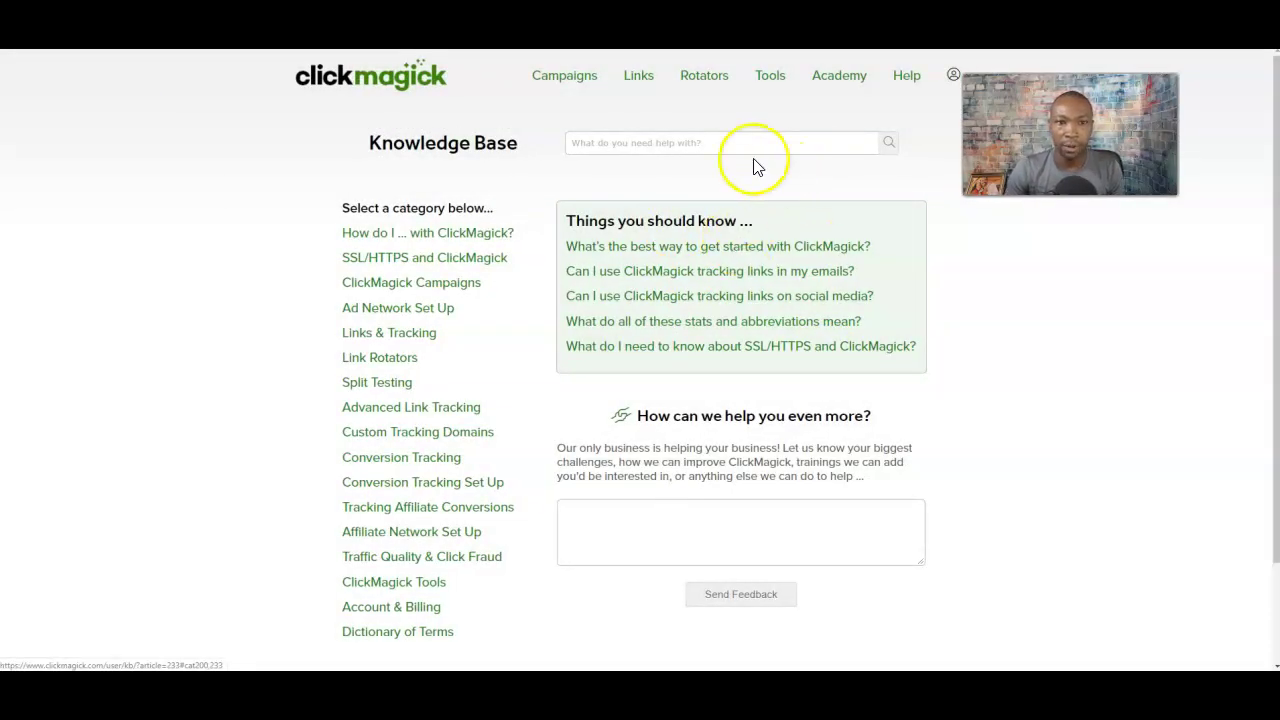
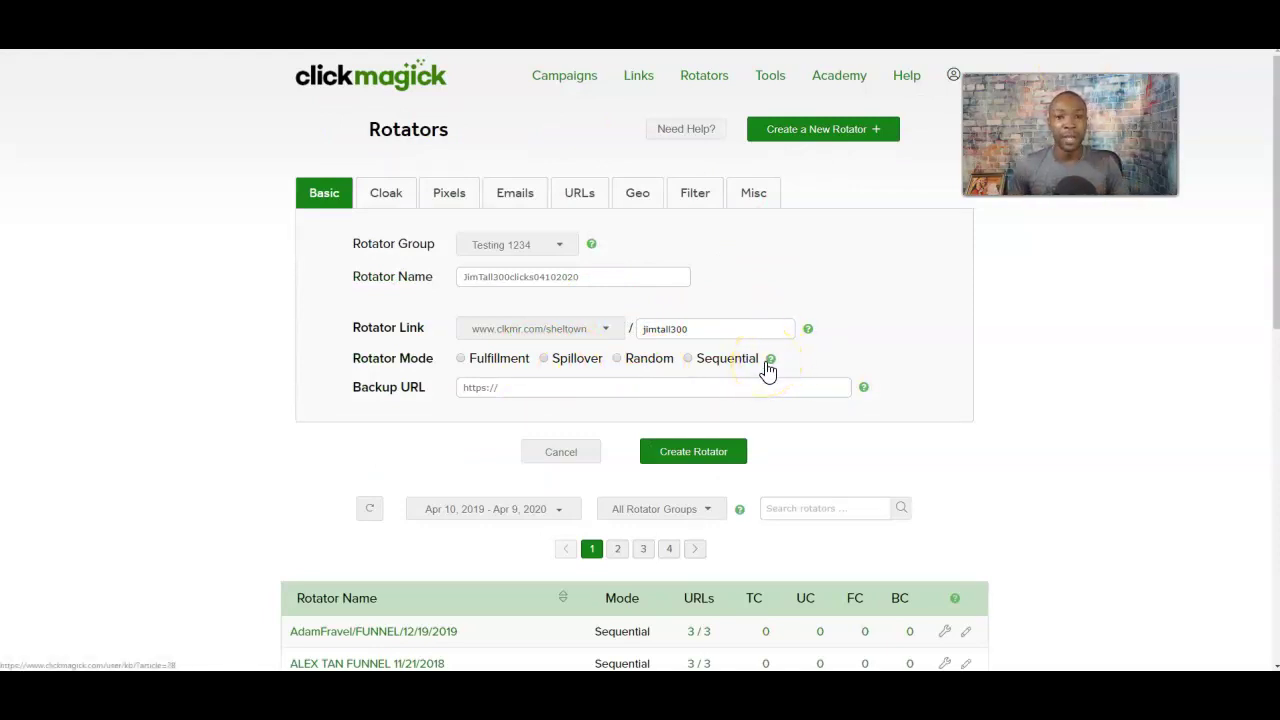
- Choose Fulfillment as the rotator mode after reading the help article on the four modes
left_click(688, 360)
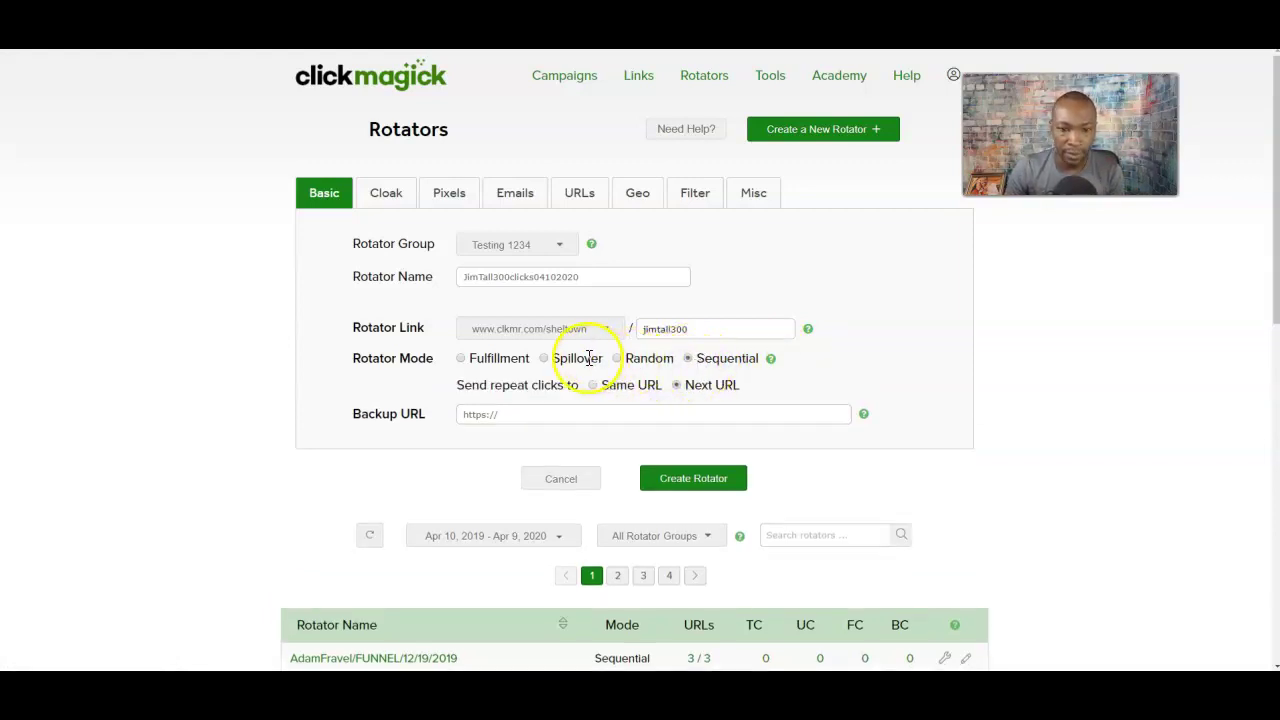
left_click(461, 359)
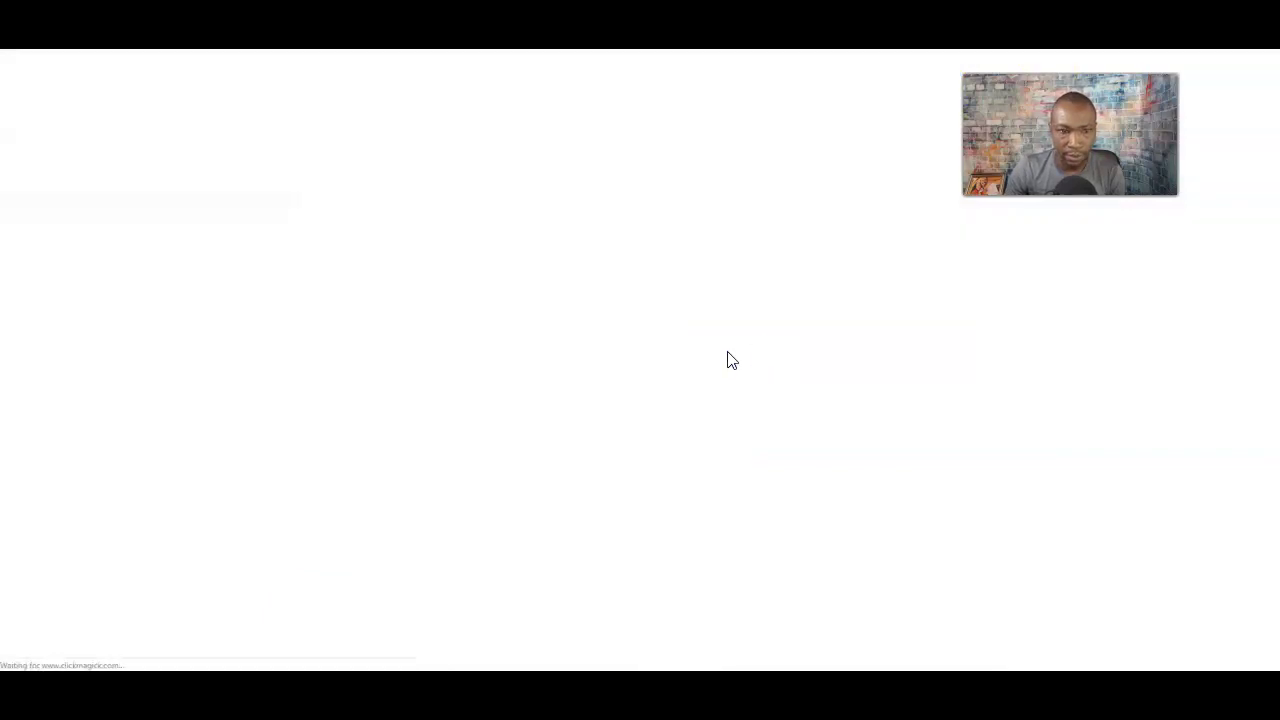
scroll(320, 470, "down", 1)
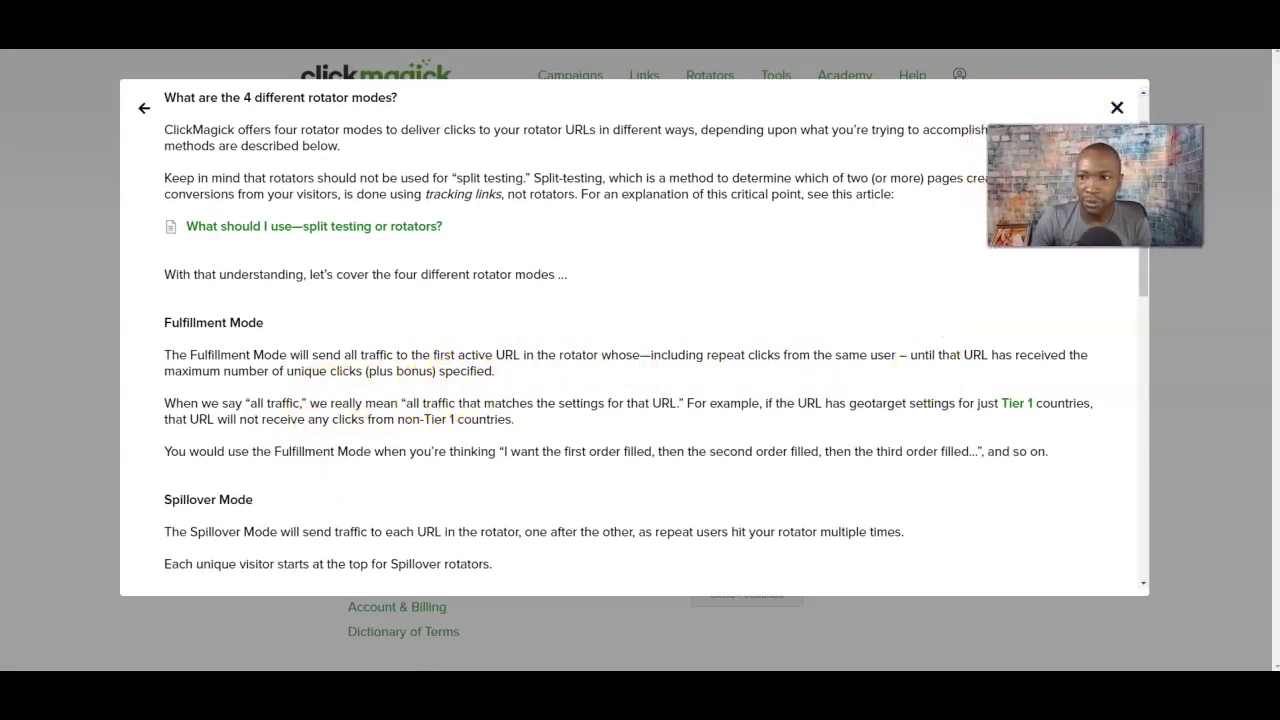
key("Escape")
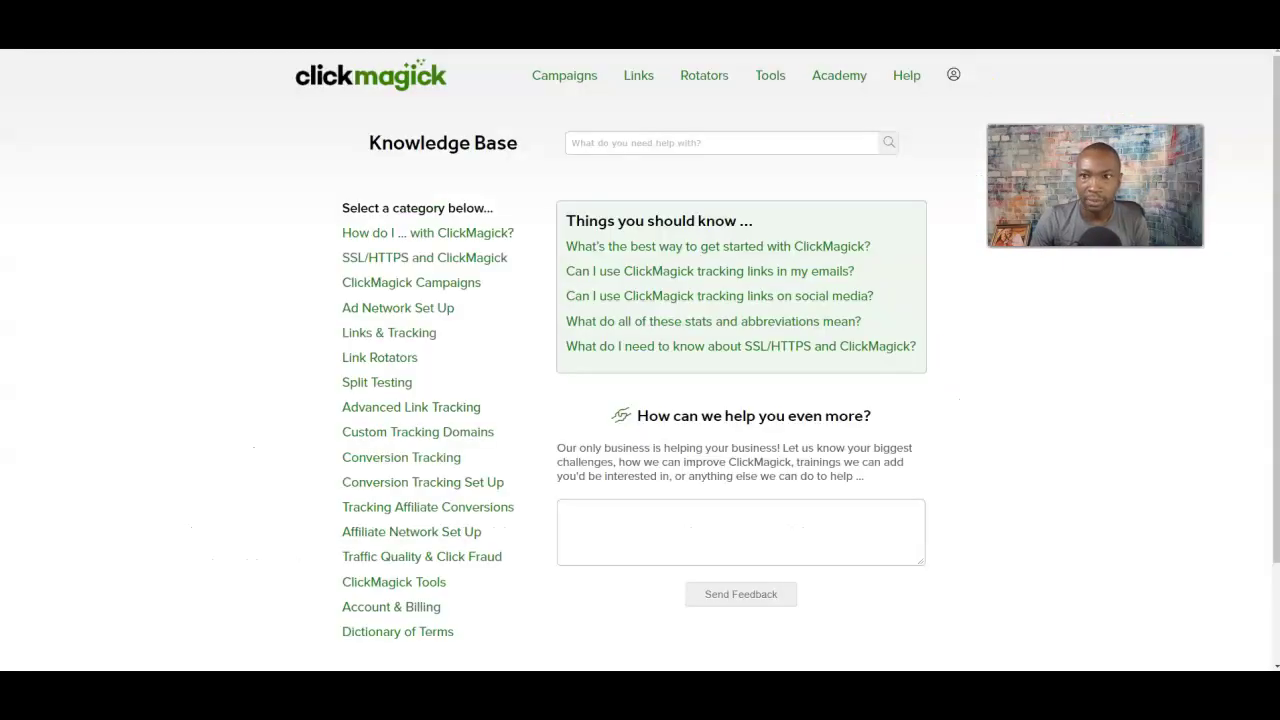
key("ctrl+w")
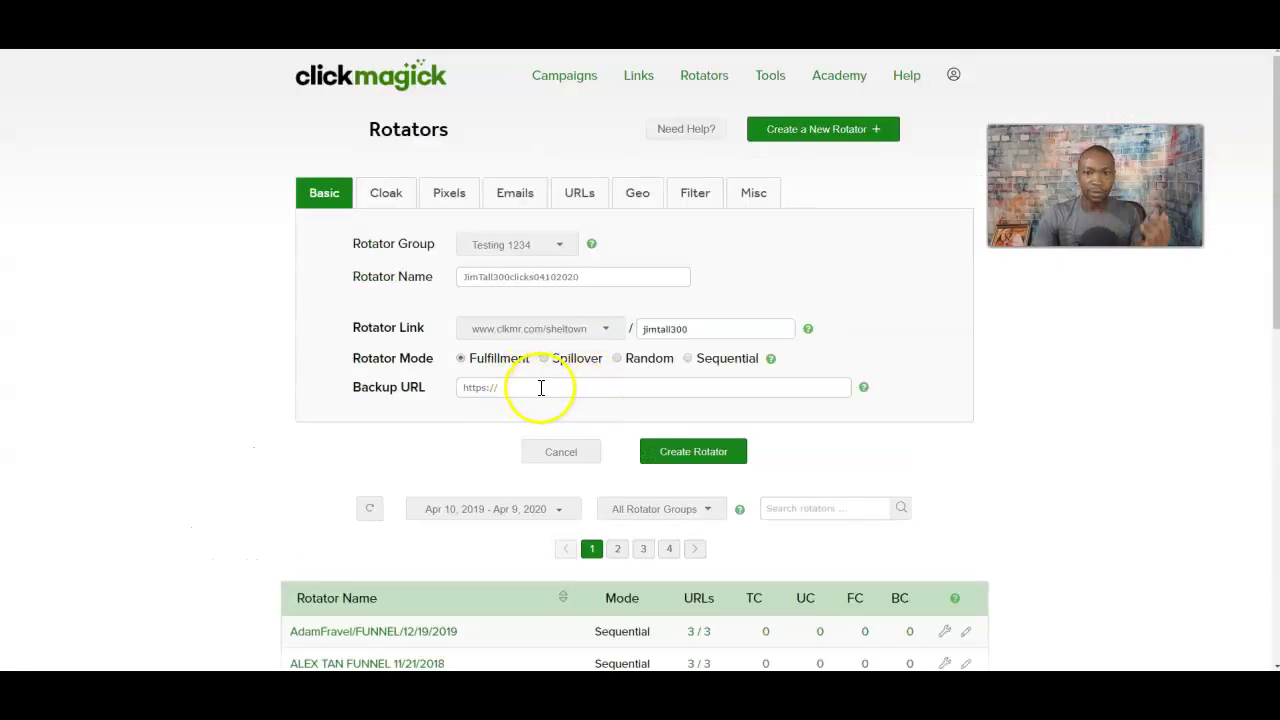
- Use the saved clickfunnels backup URL, create the rotator, and filter the list to Testing 1234
left_click(520, 388)
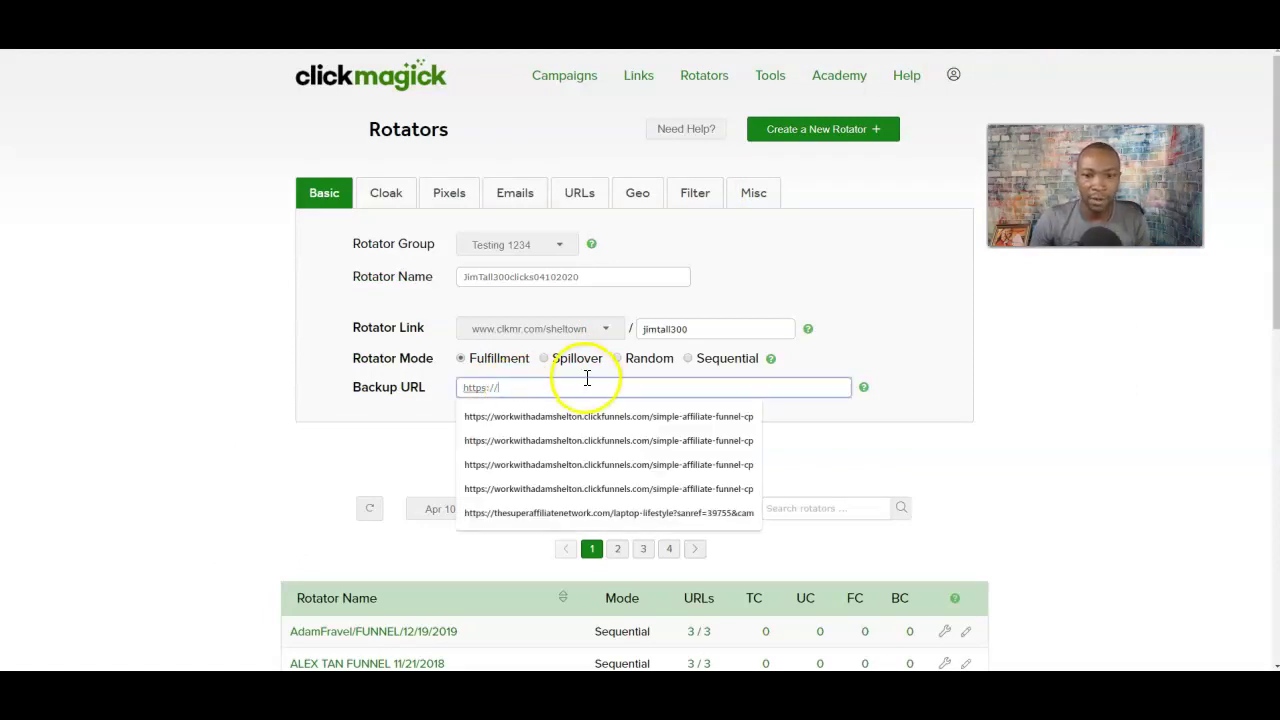
left_click(542, 418)
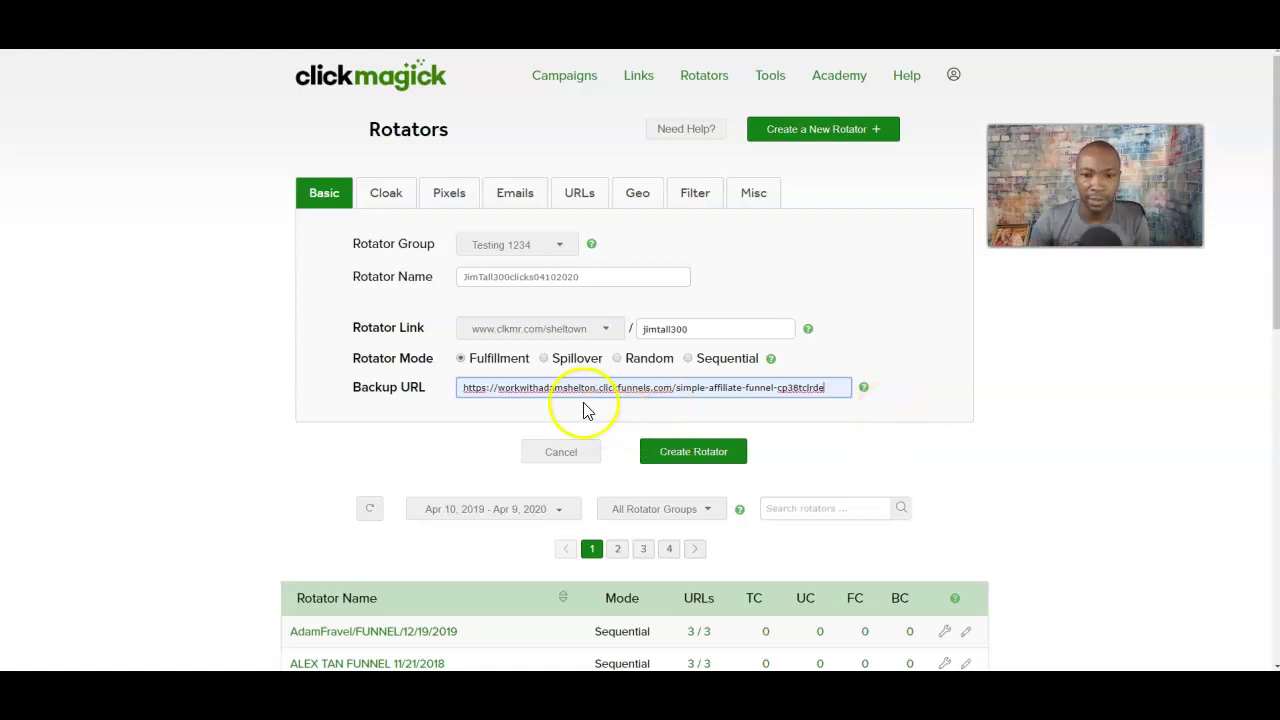
left_click(693, 455)
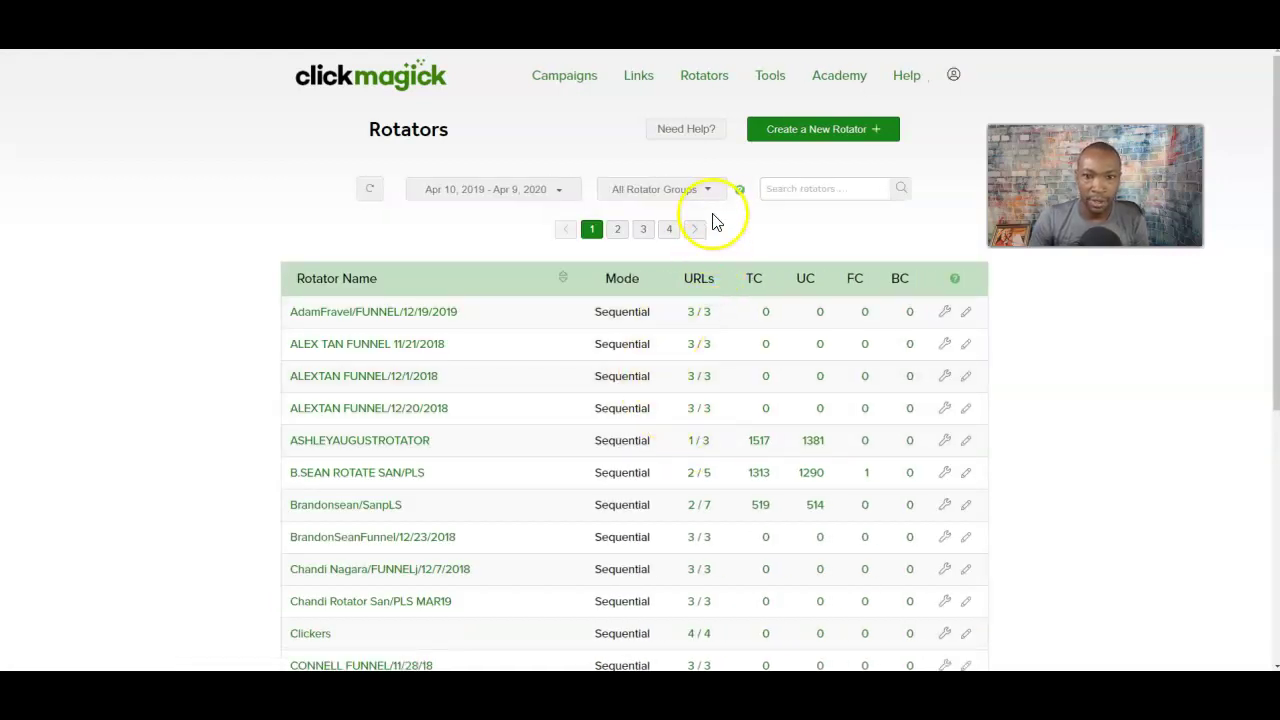
left_click(707, 191)
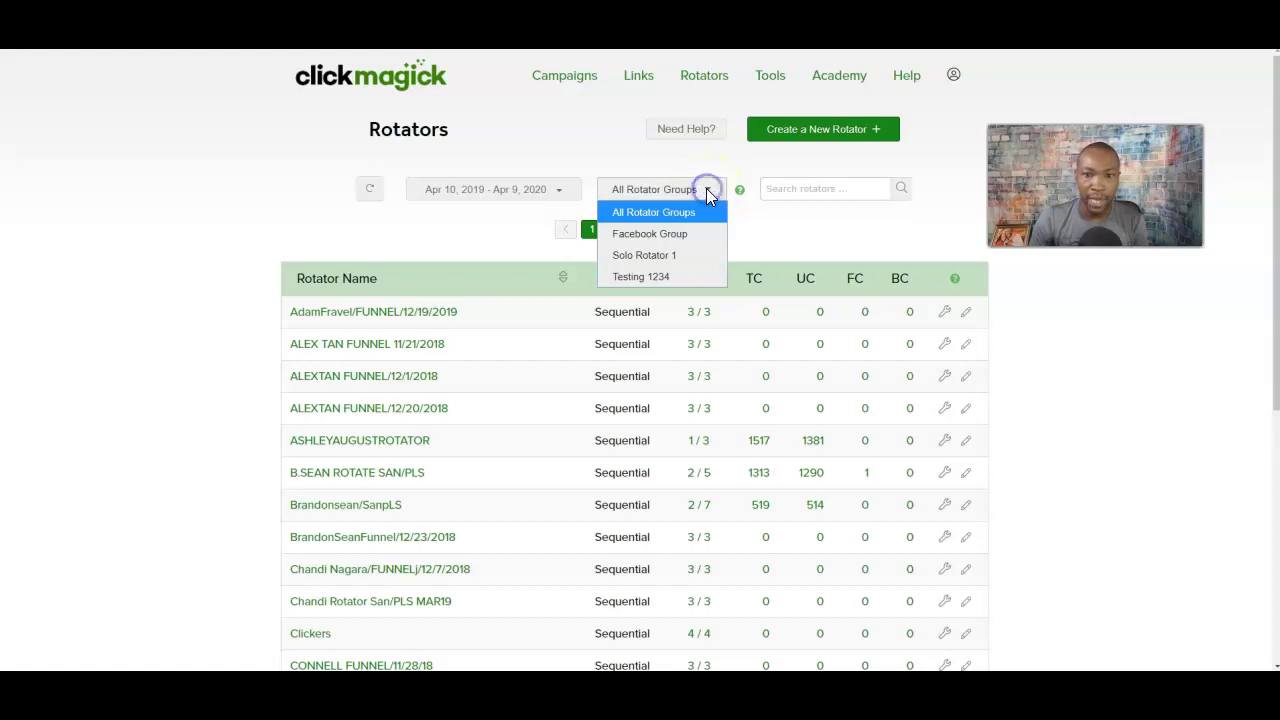
left_click(635, 278)
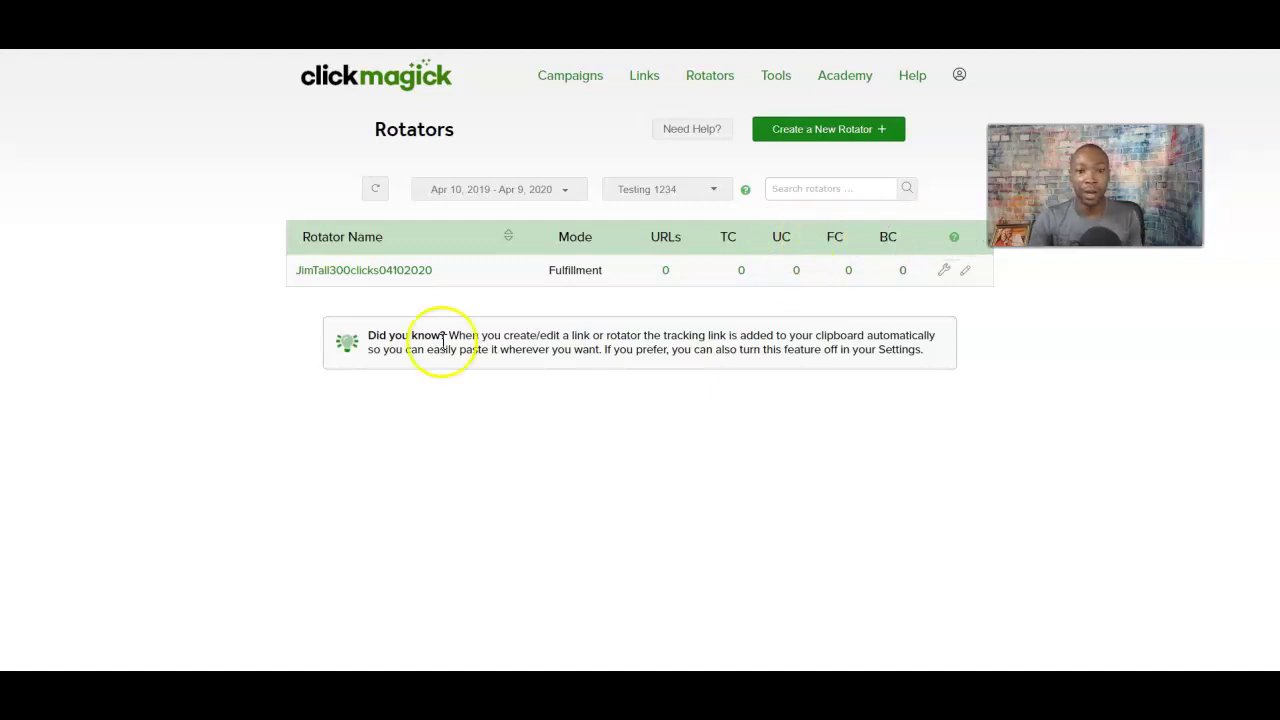
left_click(415, 270)
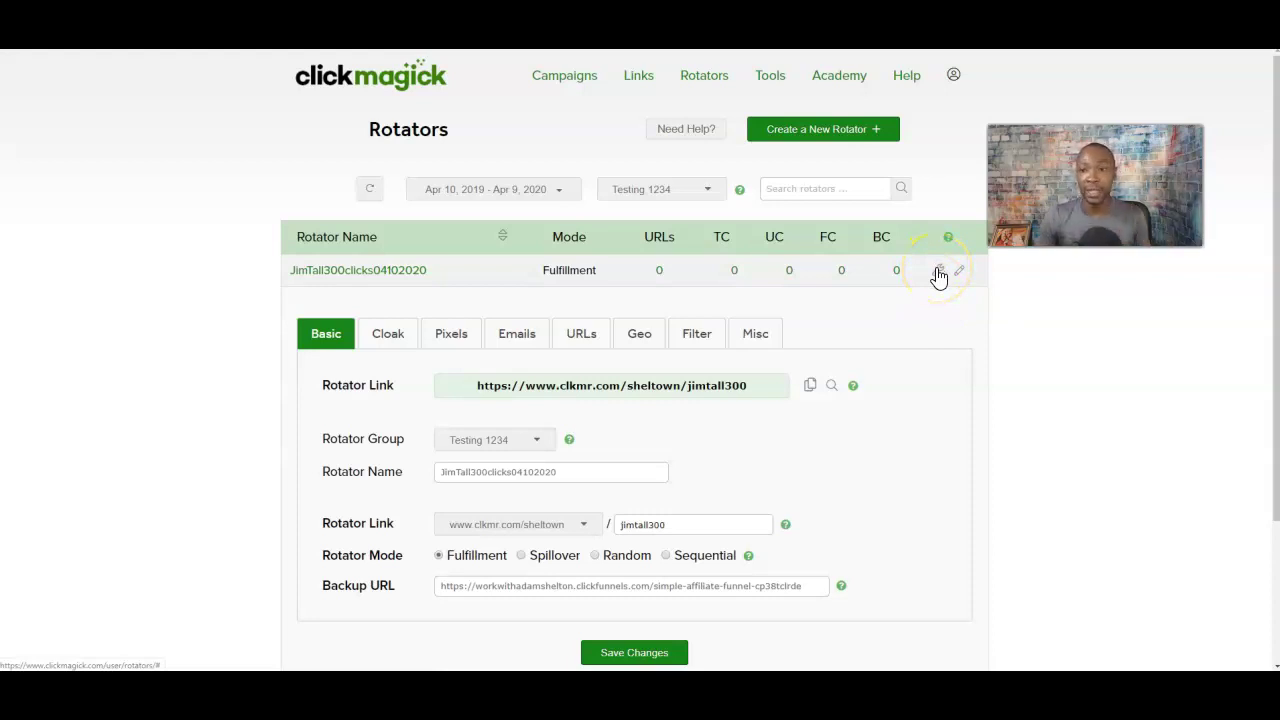
left_click(957, 271)
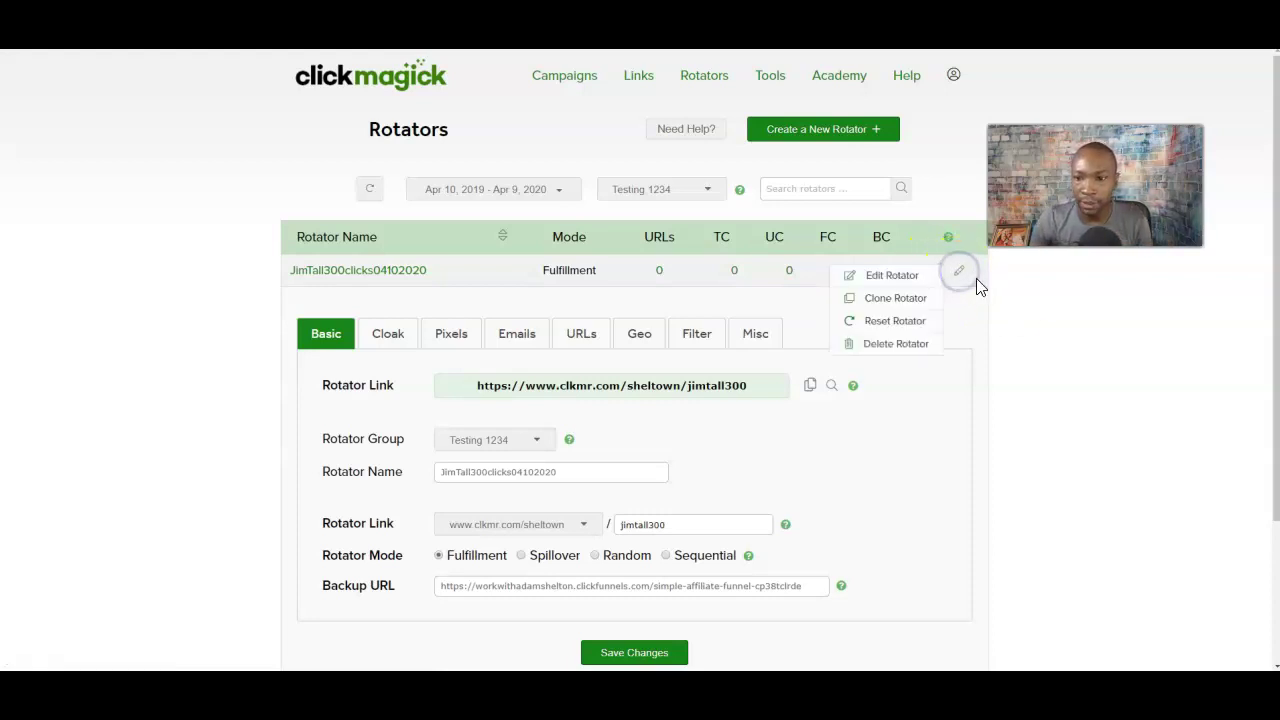
left_click(1007, 298)
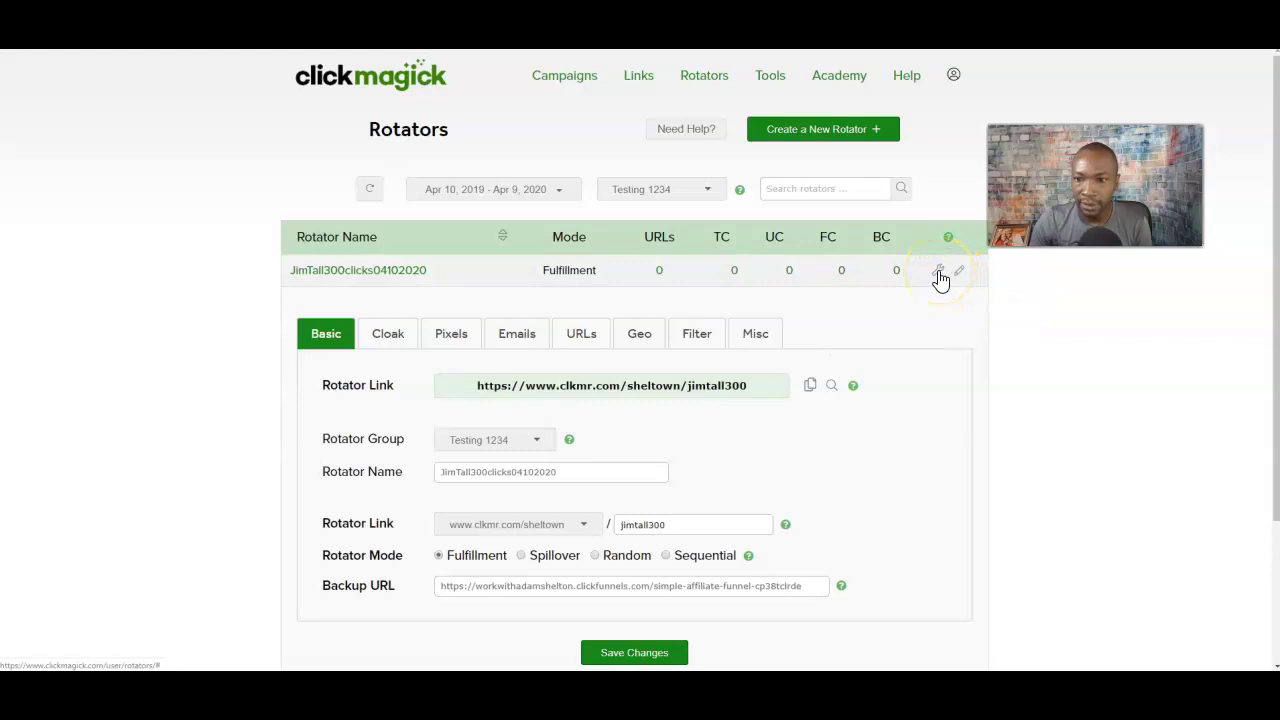
left_click(939, 274)
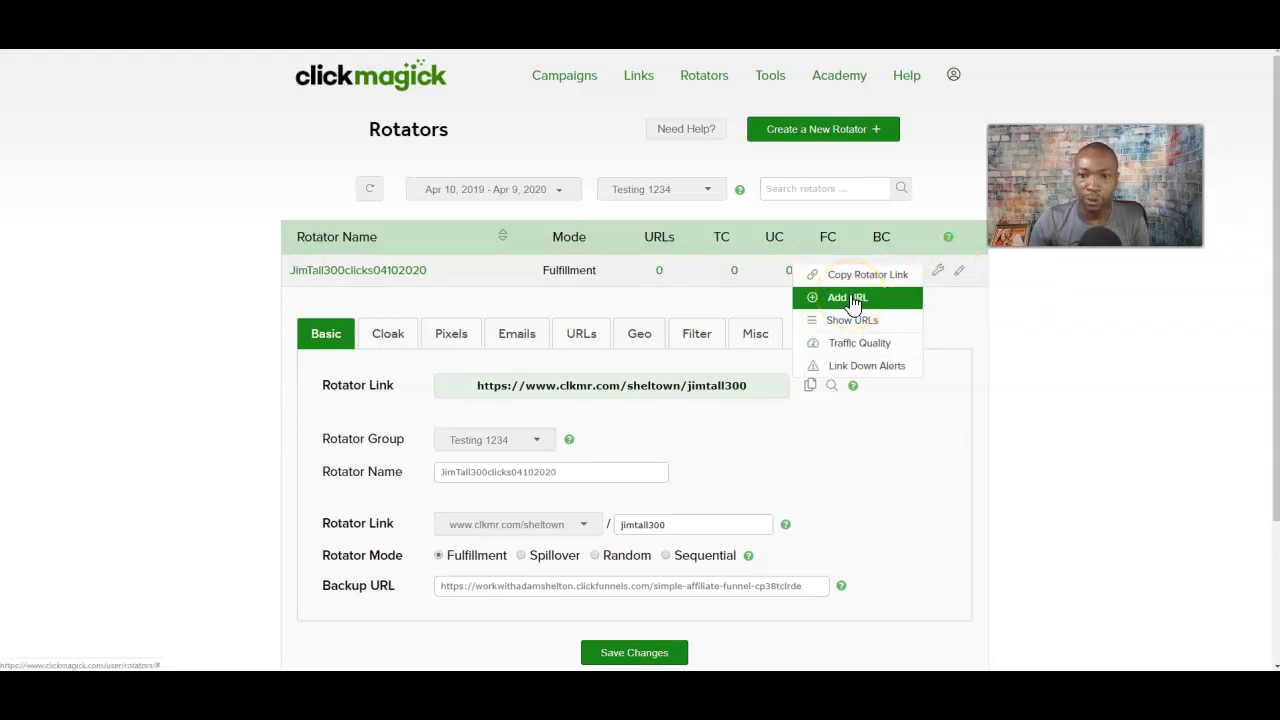
left_click(853, 300)
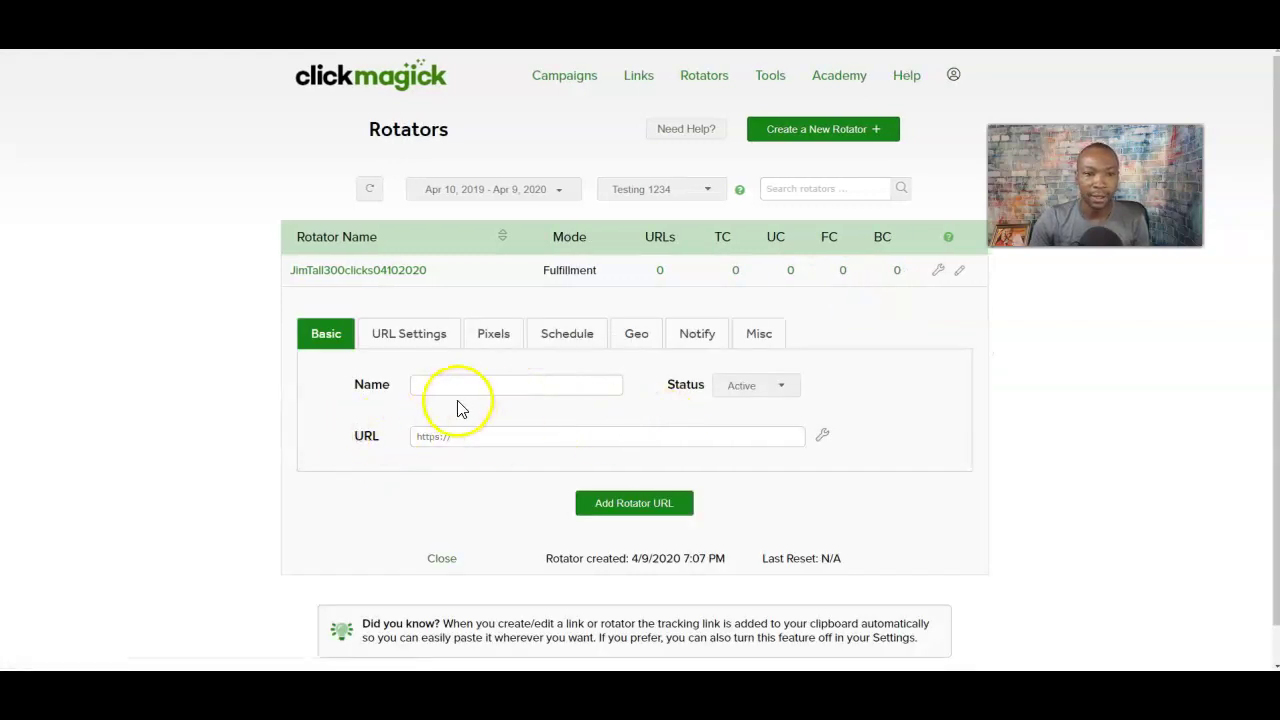
- Name the rotator's first URL 'Online Business Offer #1'
left_click(458, 385)
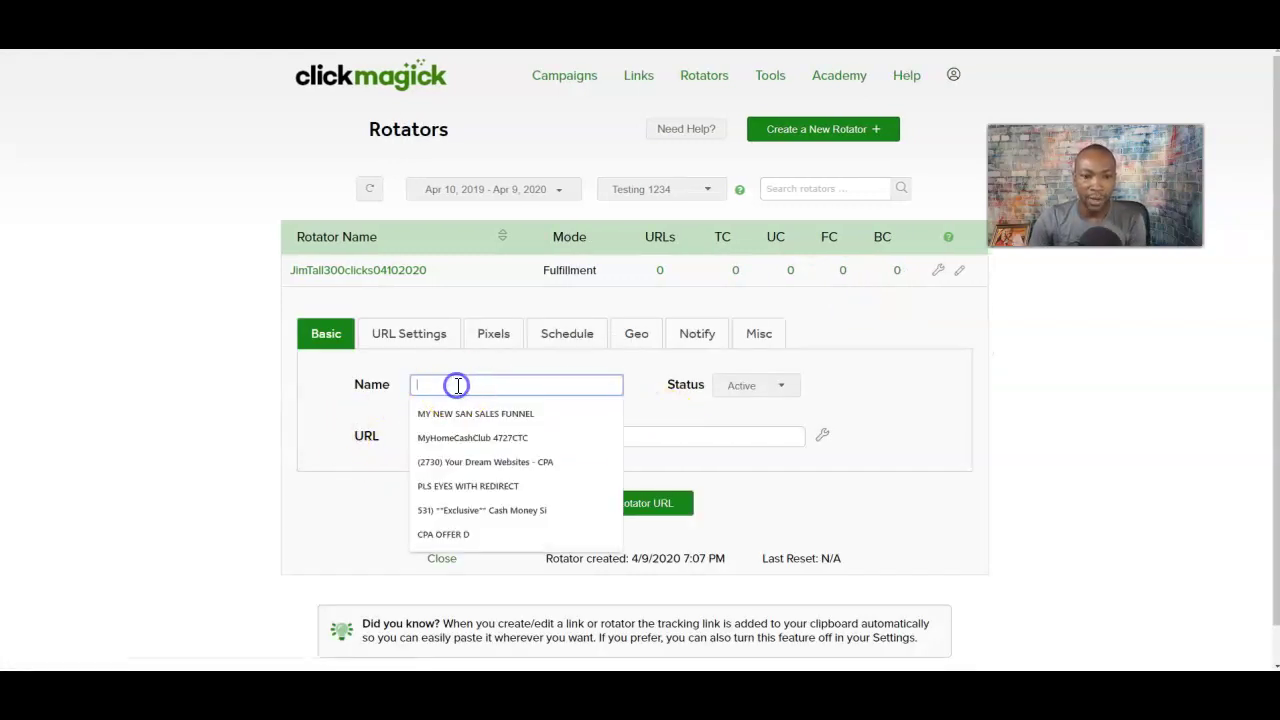
left_click(360, 405)
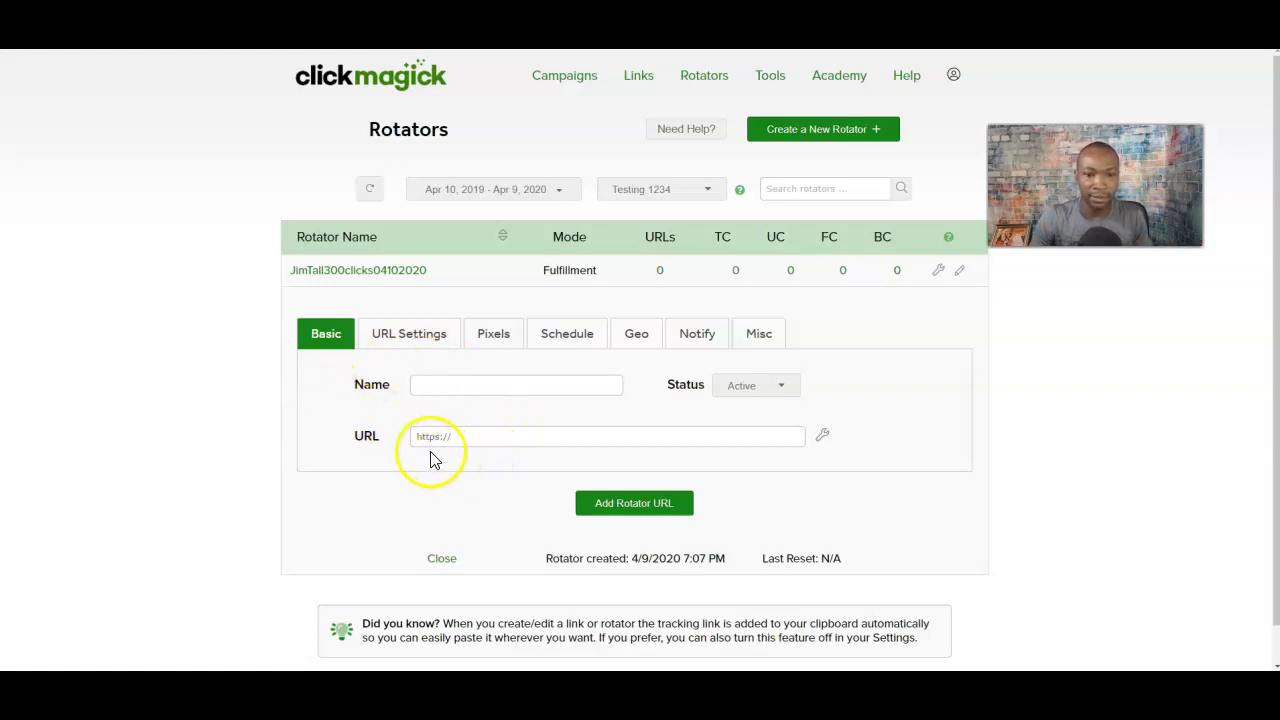
left_click_drag(466, 437, 304, 440)
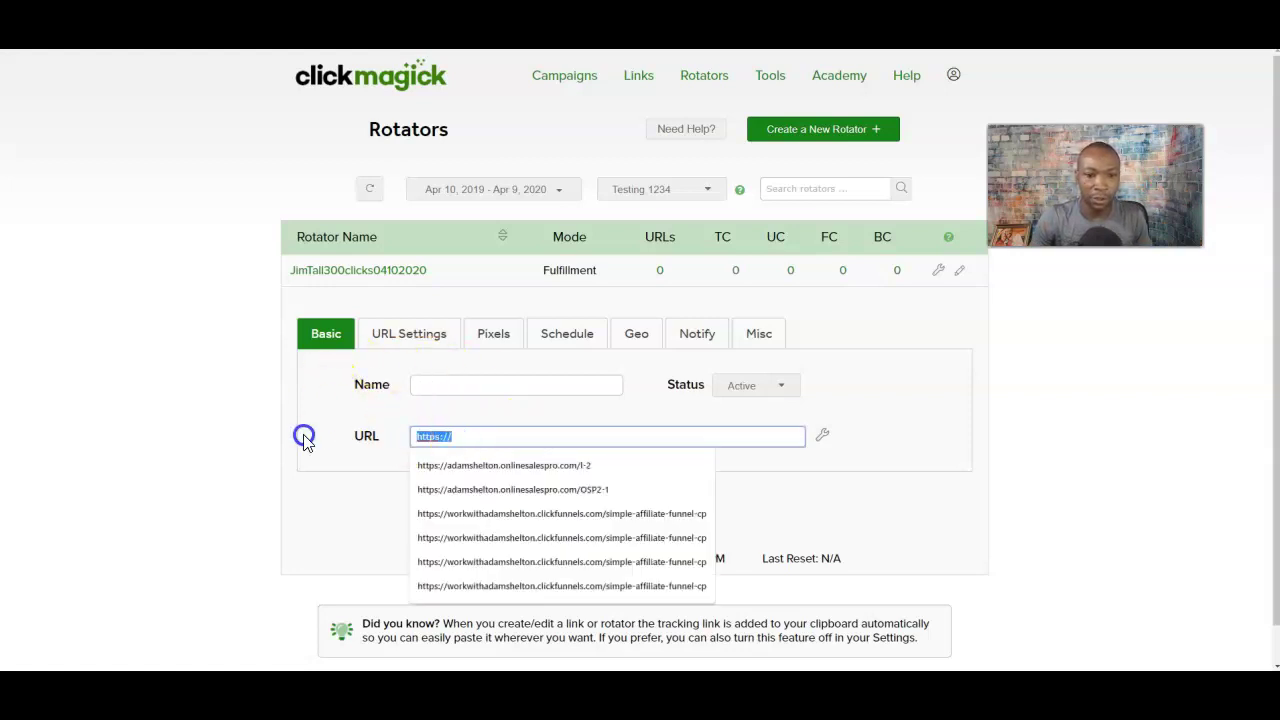
left_click(441, 382)
left_click(356, 388)
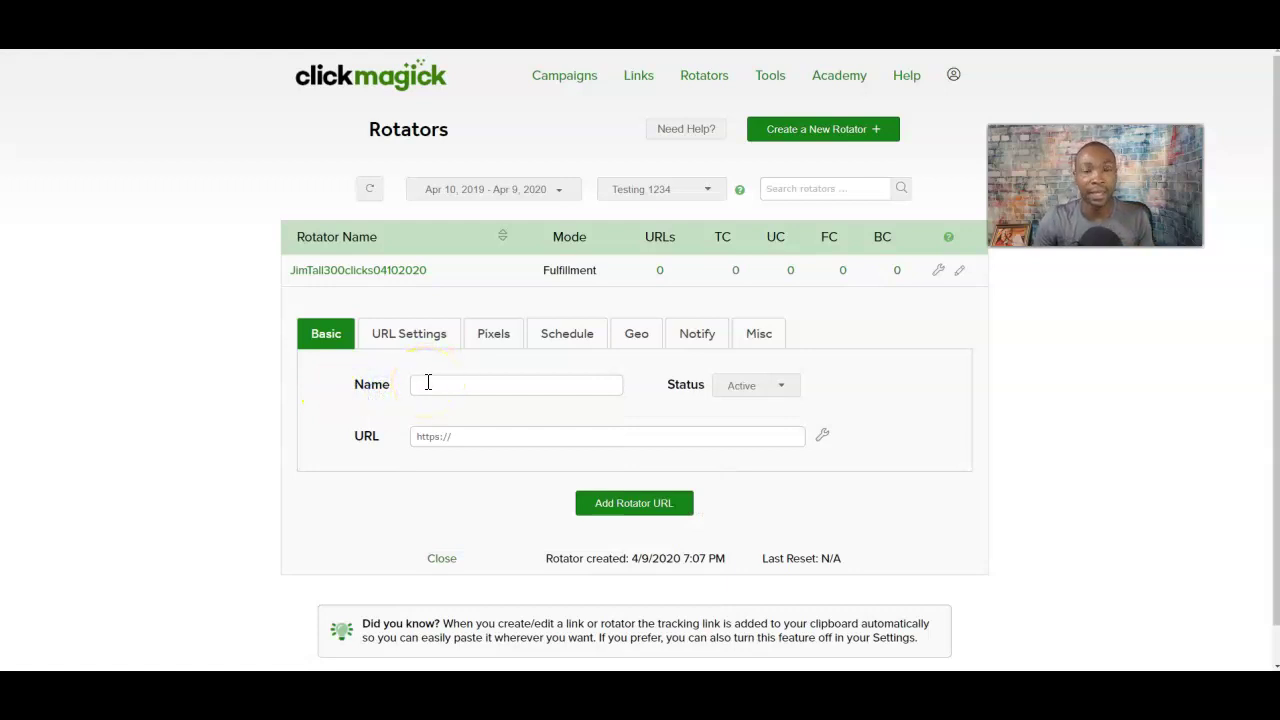
left_click(428, 382)
type("onl")
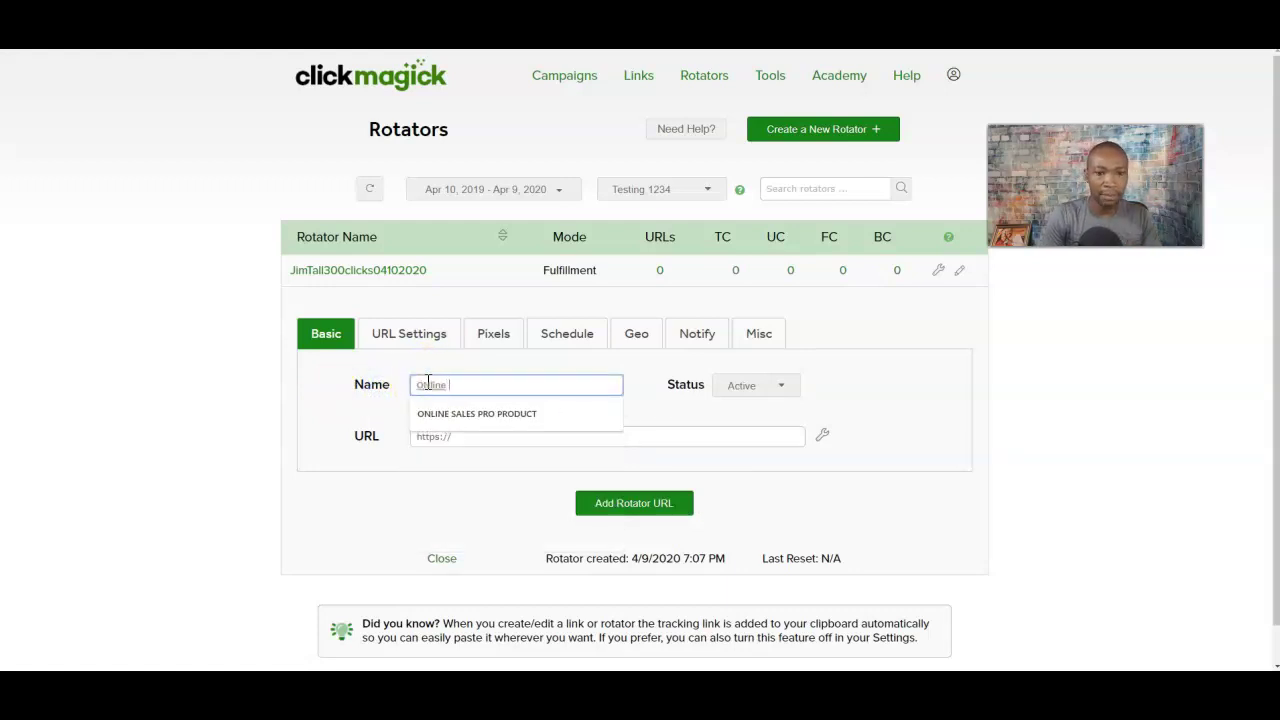
type("ine")
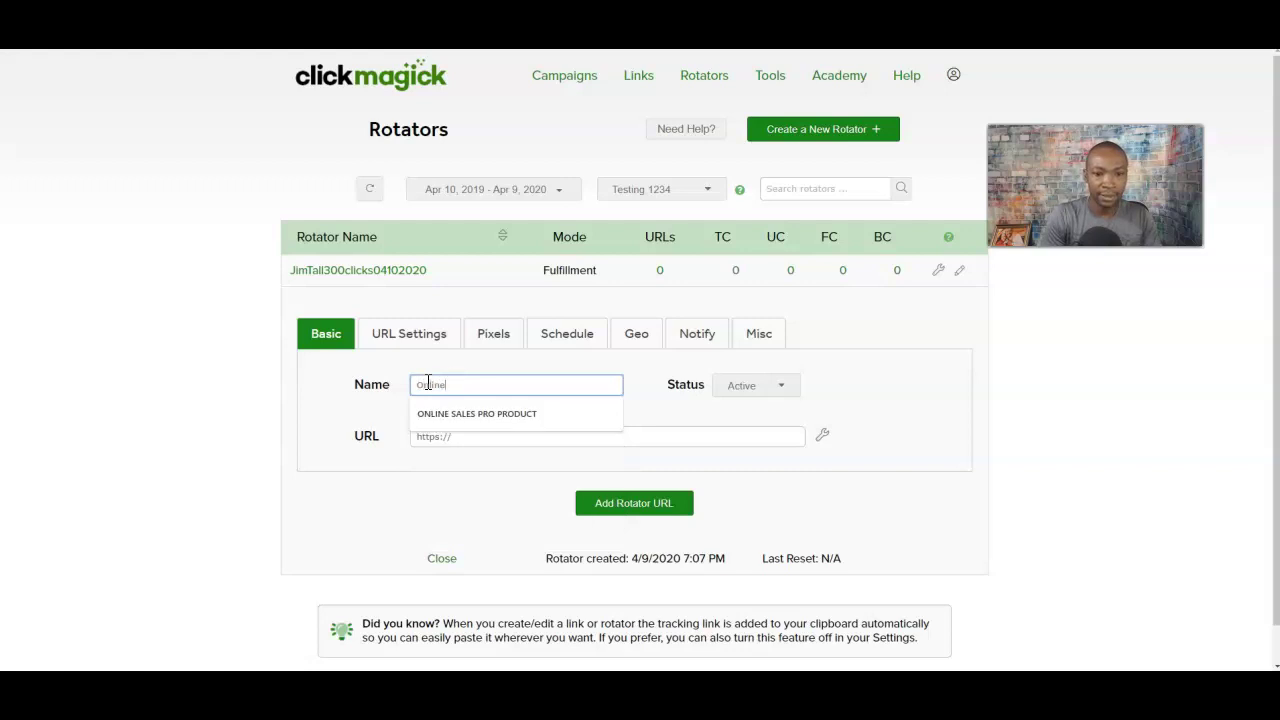
type(" Business Offer #1")
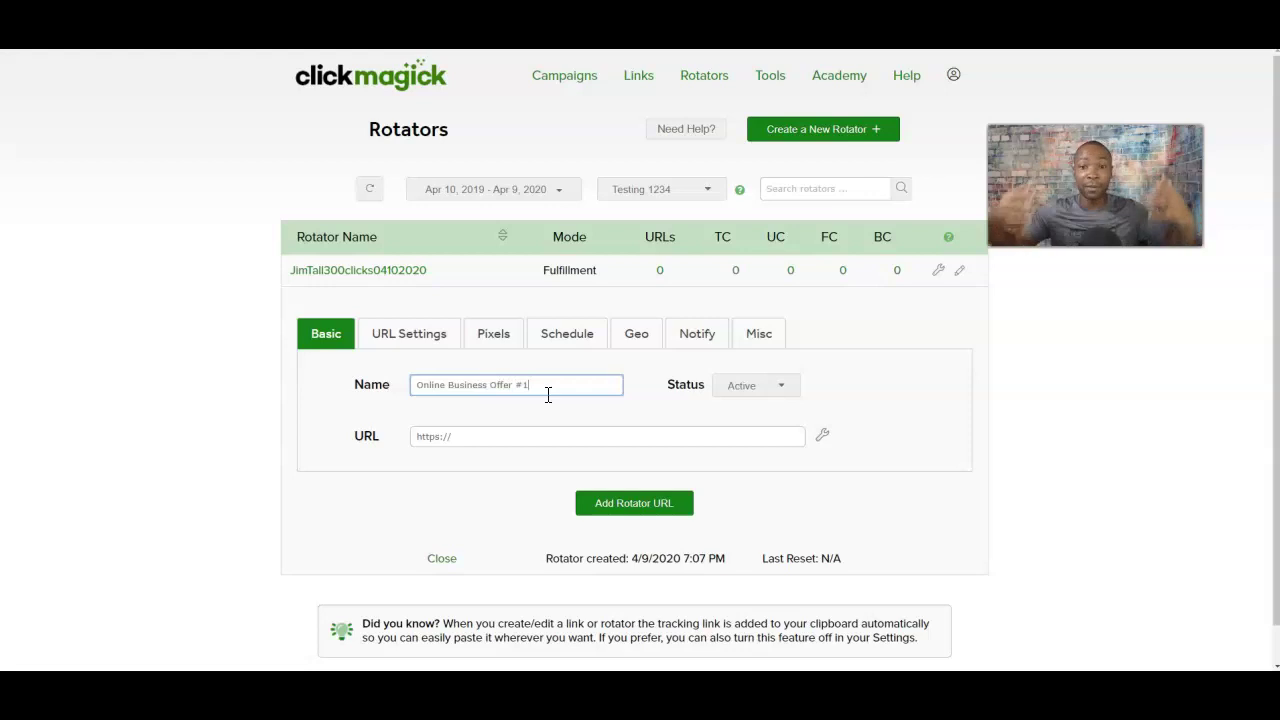
- Set its destination to the saved l-2 offer address, keep it Active, and add it
left_click(480, 437)
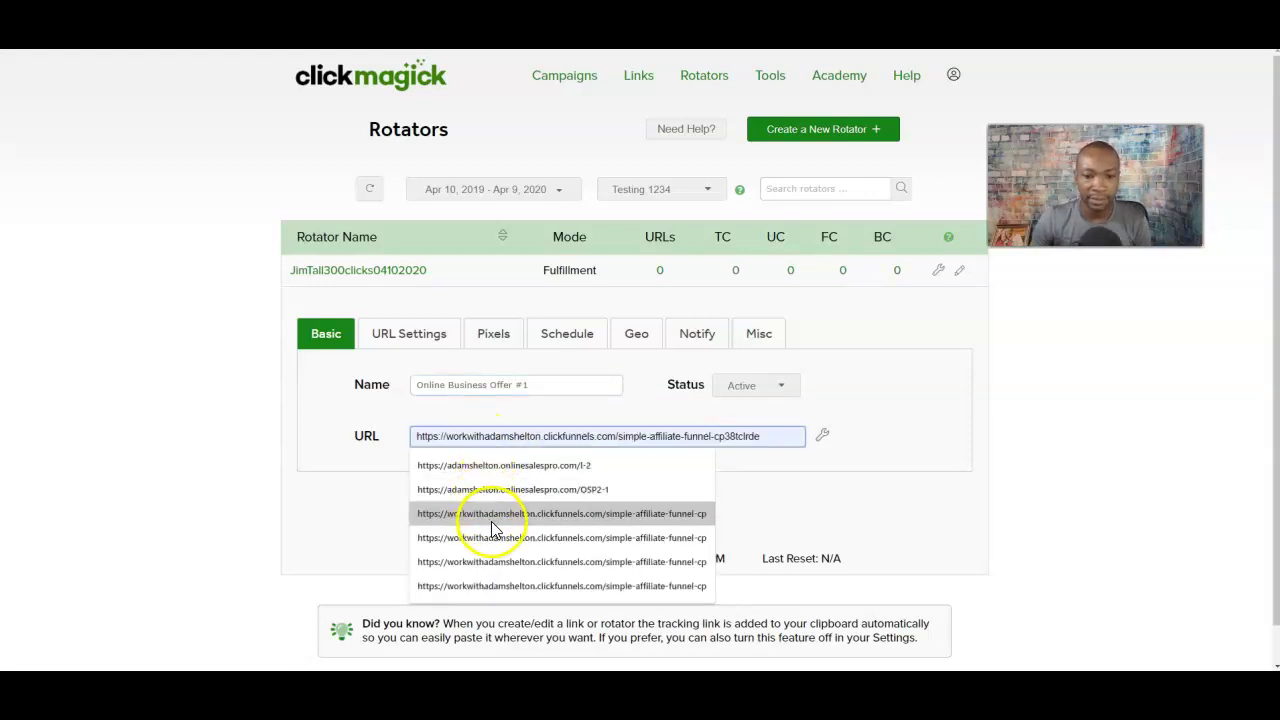
left_click(514, 465)
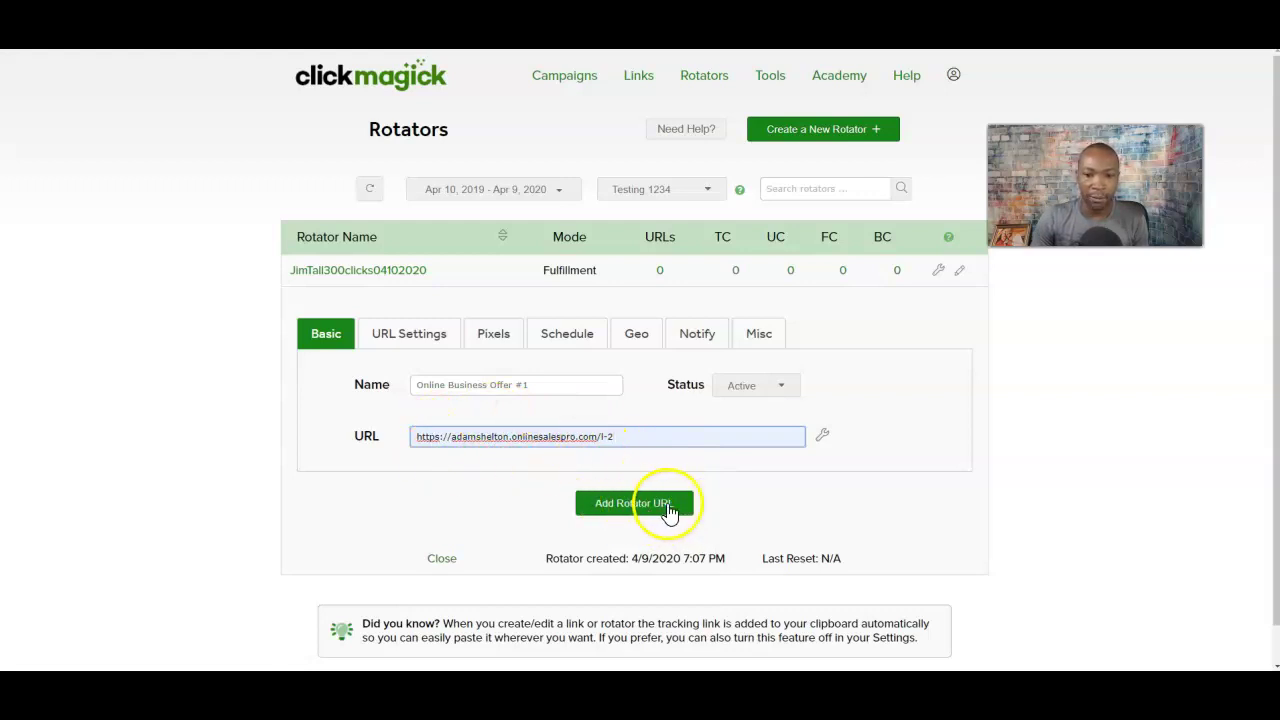
left_click(756, 390)
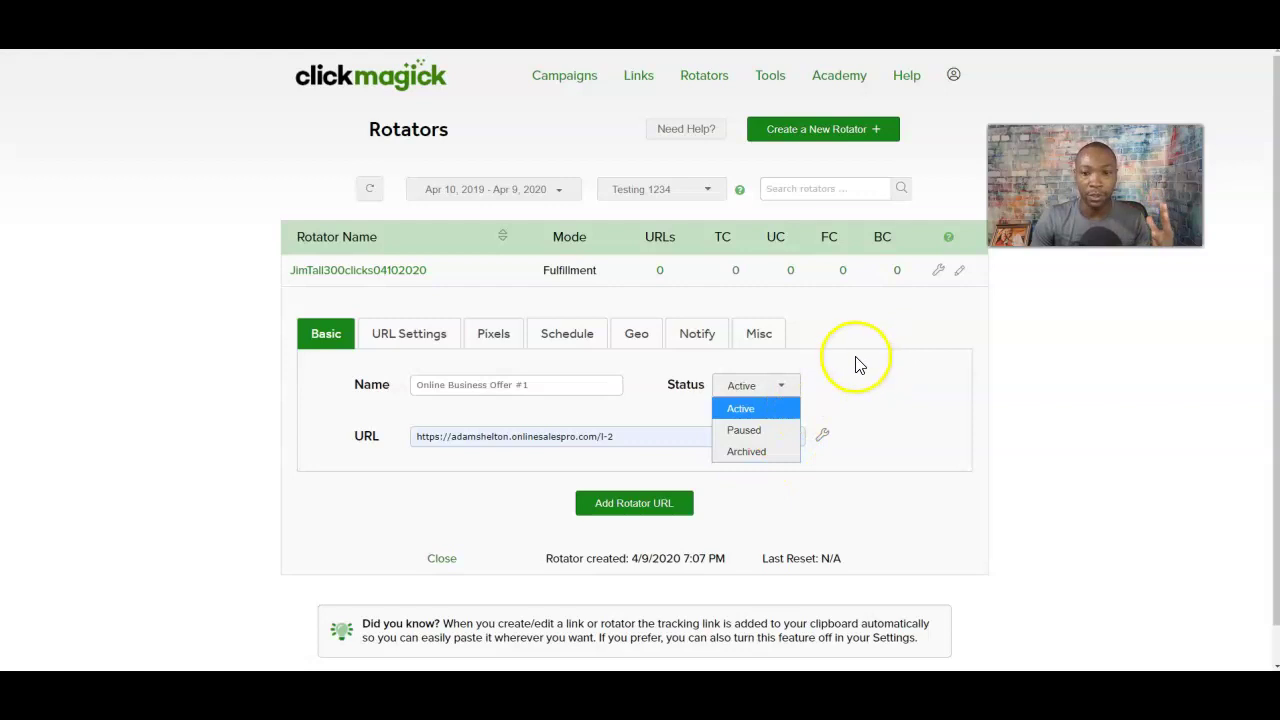
left_click(742, 410)
left_click(636, 505)
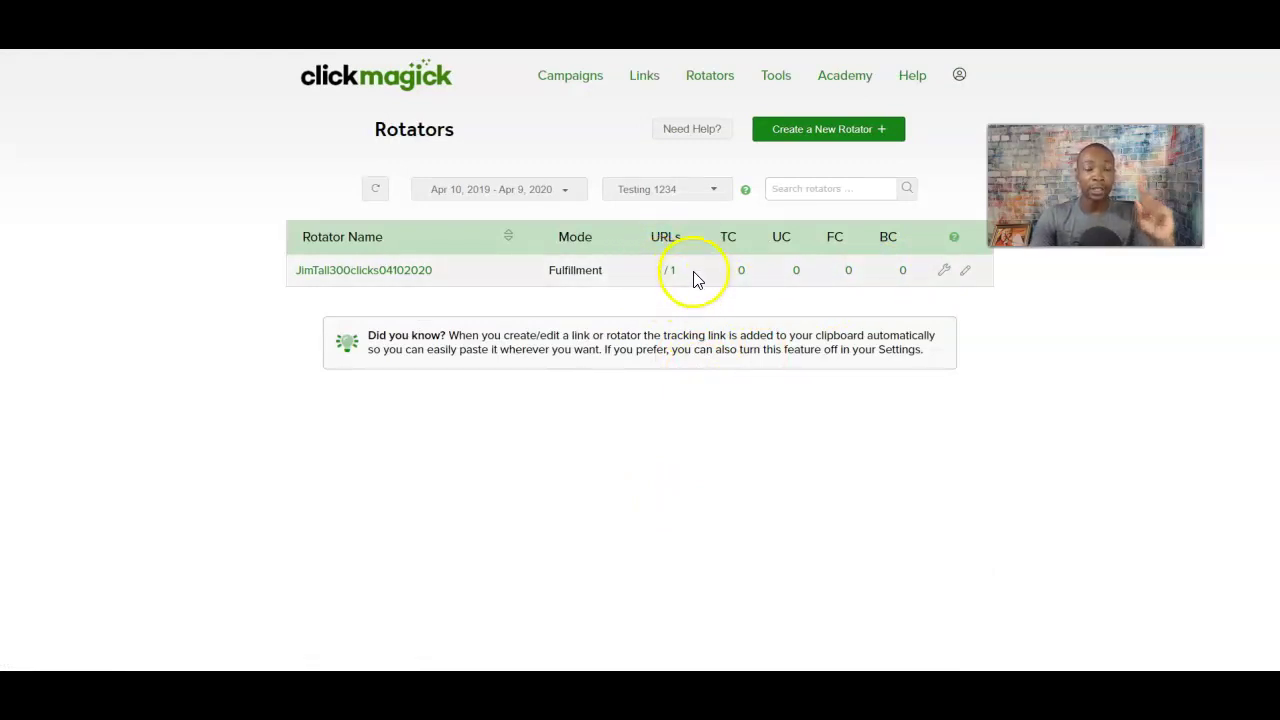
- Add 'Online Business Offer #2' to the rotator with a previously used destination URL
left_click(942, 272)
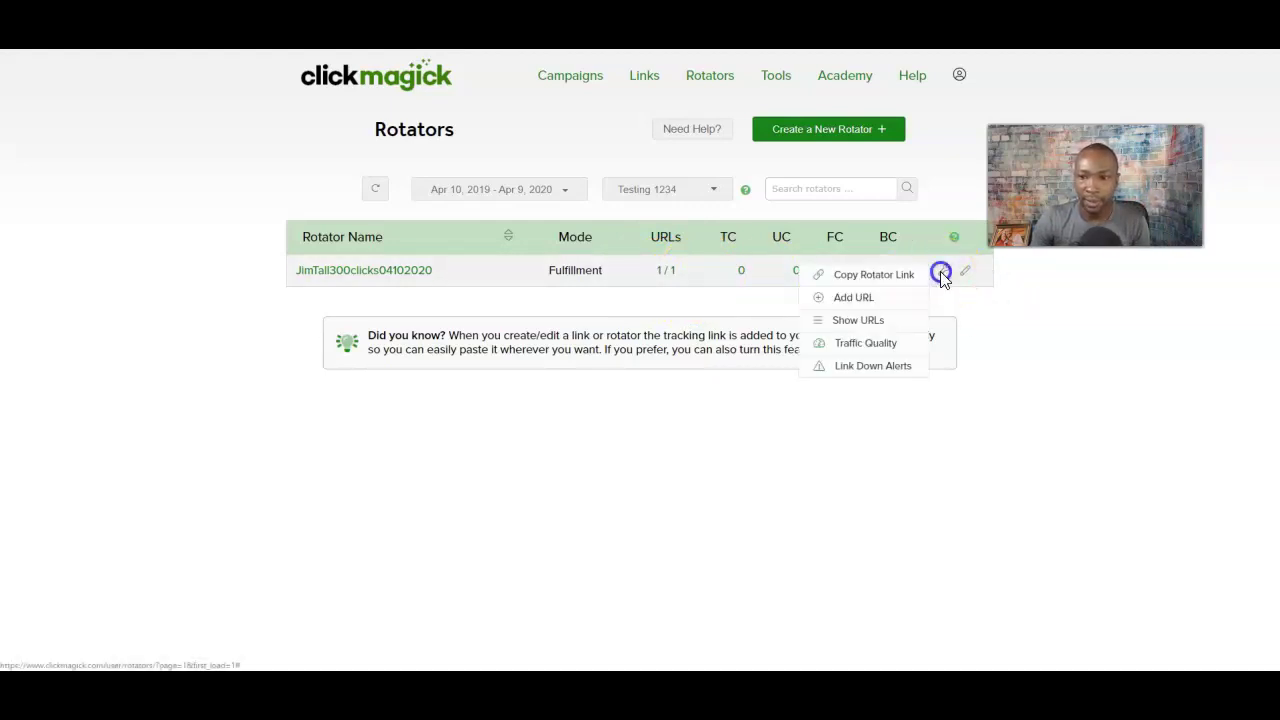
left_click(870, 298)
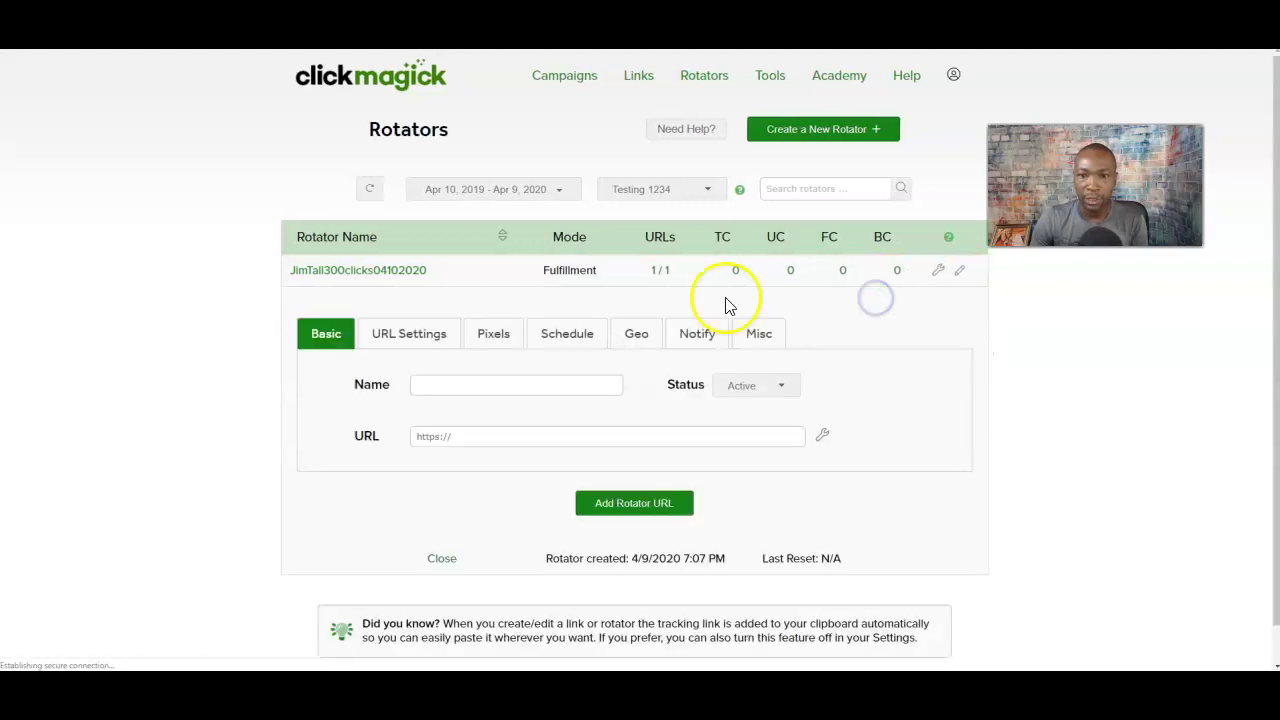
left_click(469, 388)
type("Onli")
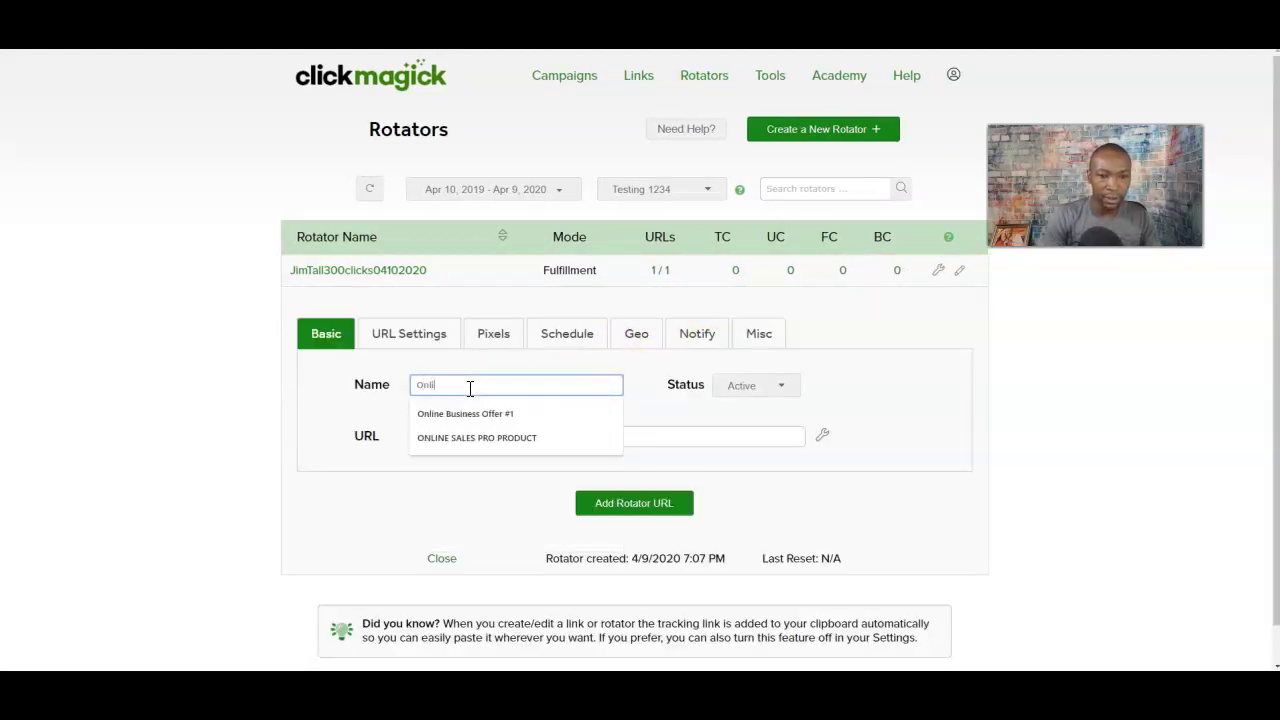
type("ne Business Offer #1")
left_click(500, 412)
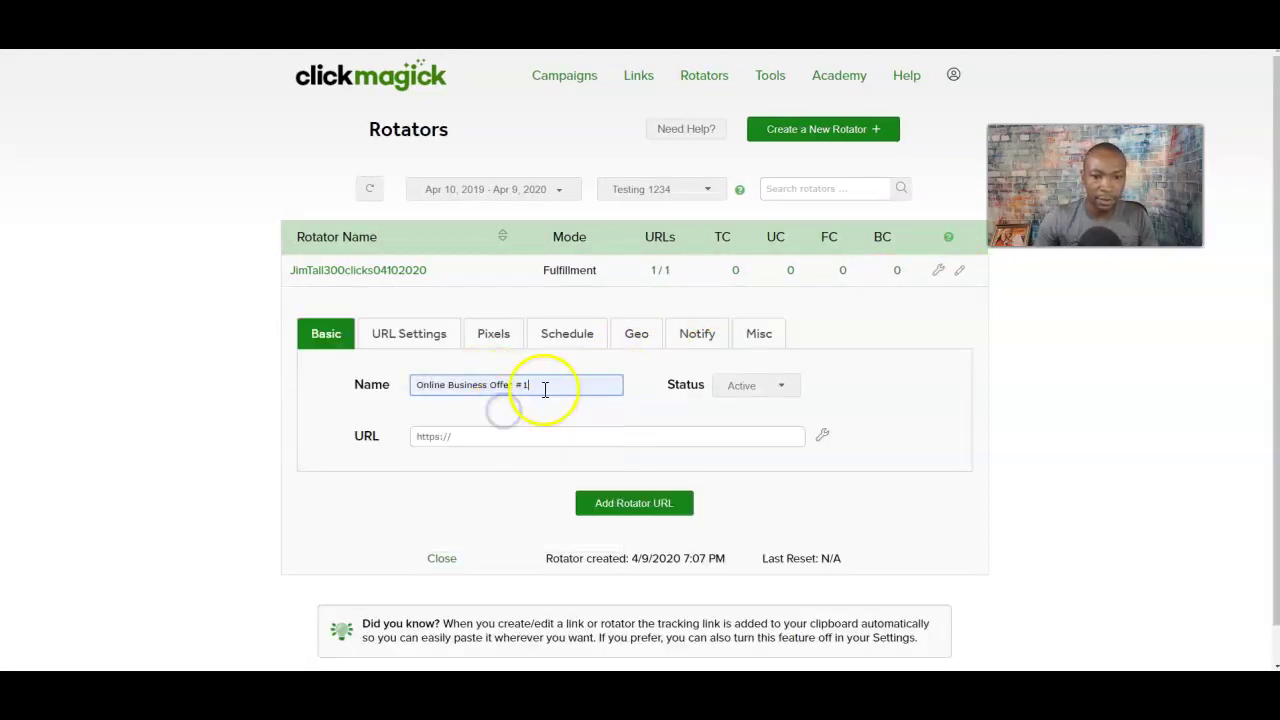
key("BackSpace")
type("2")
left_click_drag(471, 437, 333, 441)
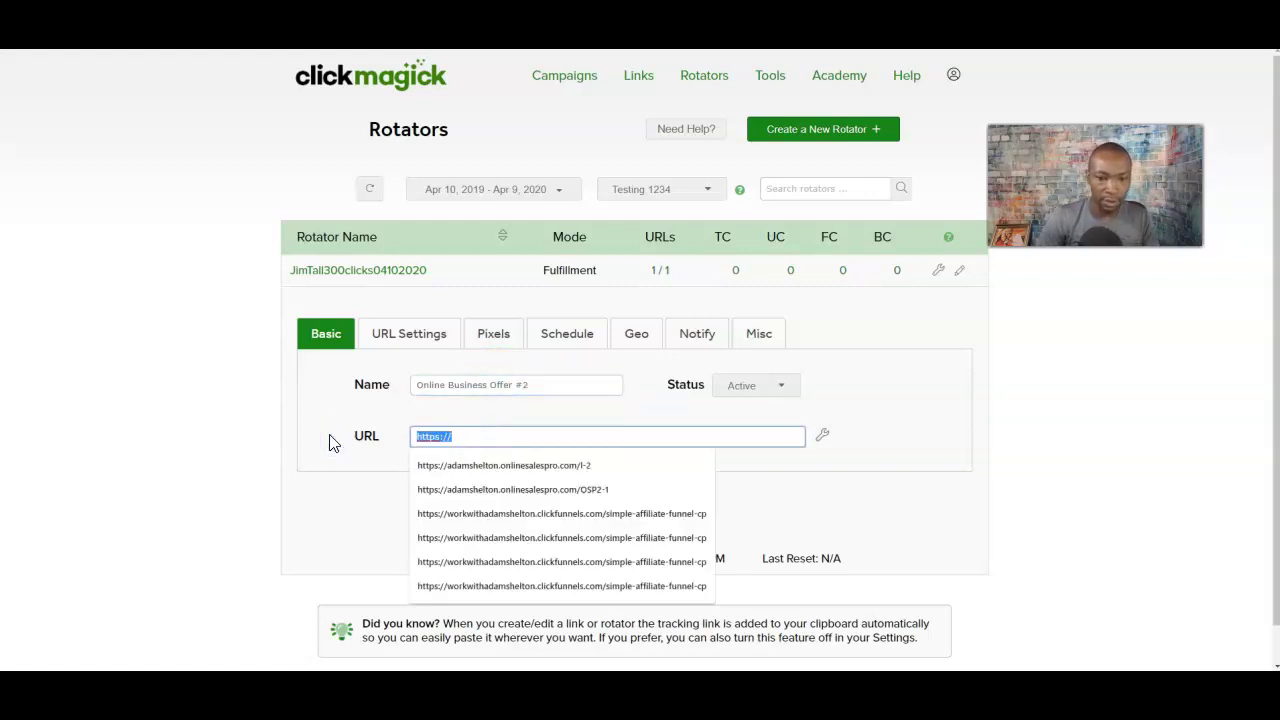
key("BackSpace")
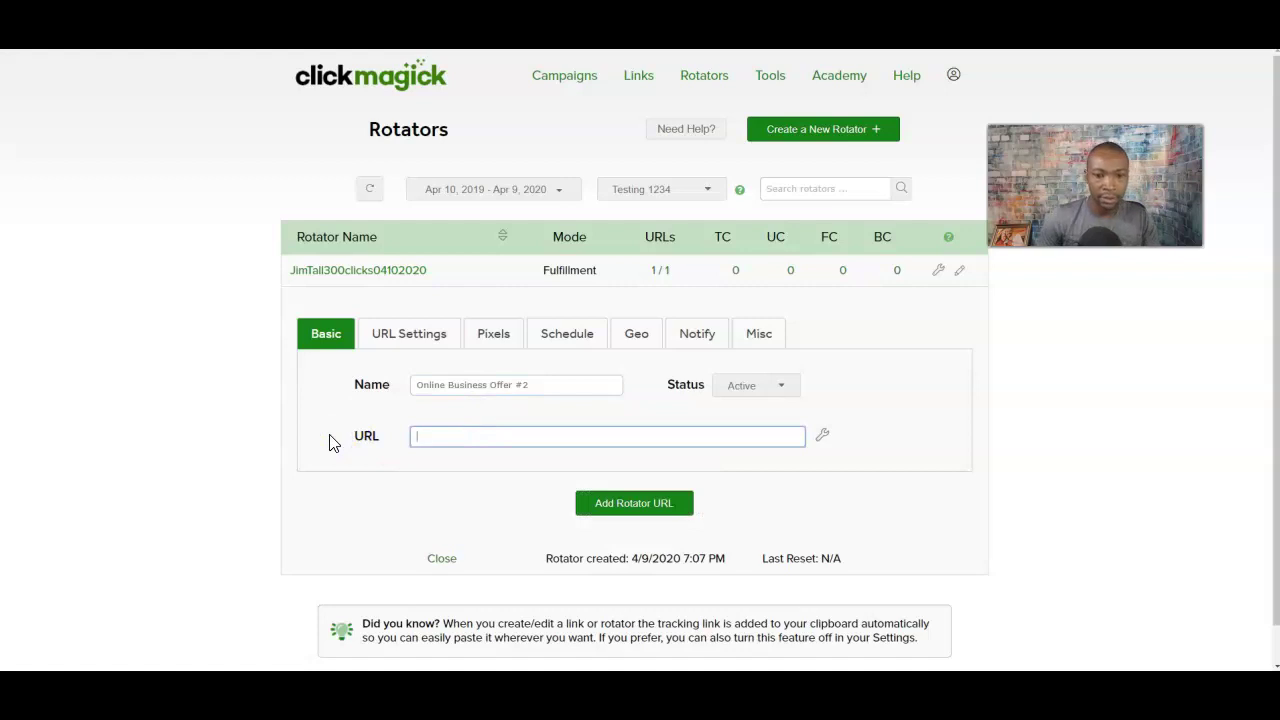
left_click(453, 438)
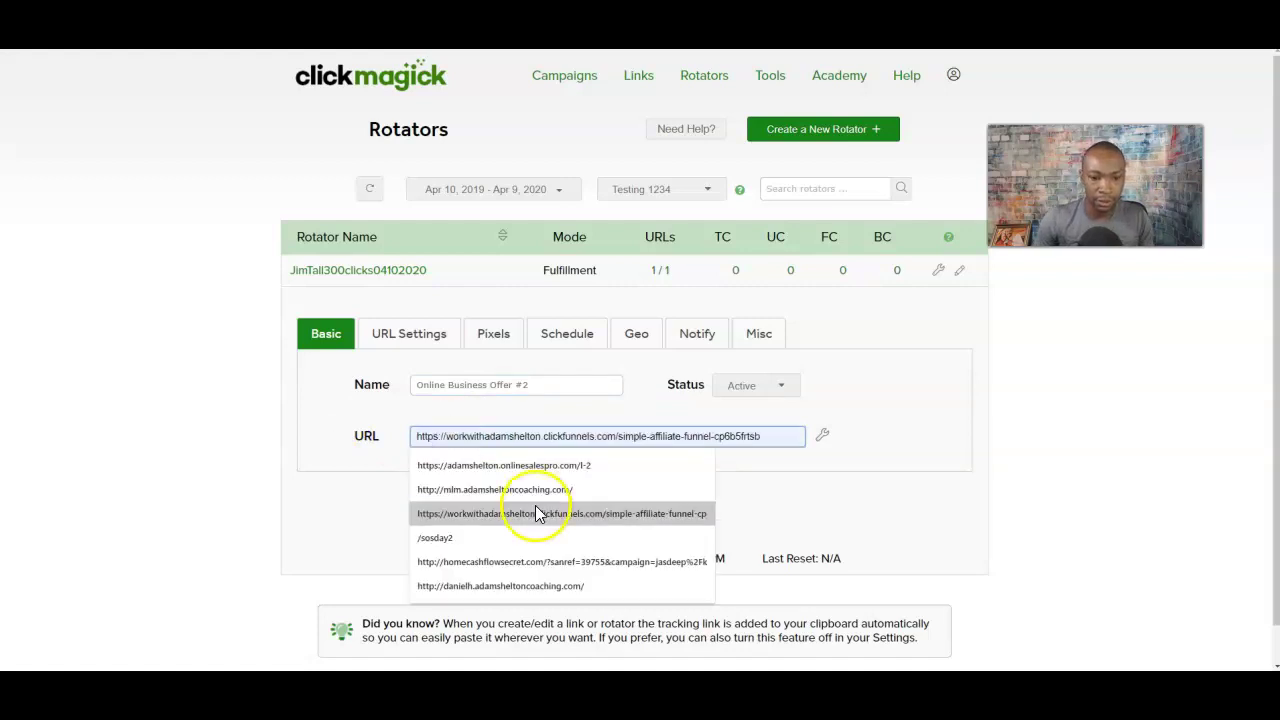
left_click(513, 562)
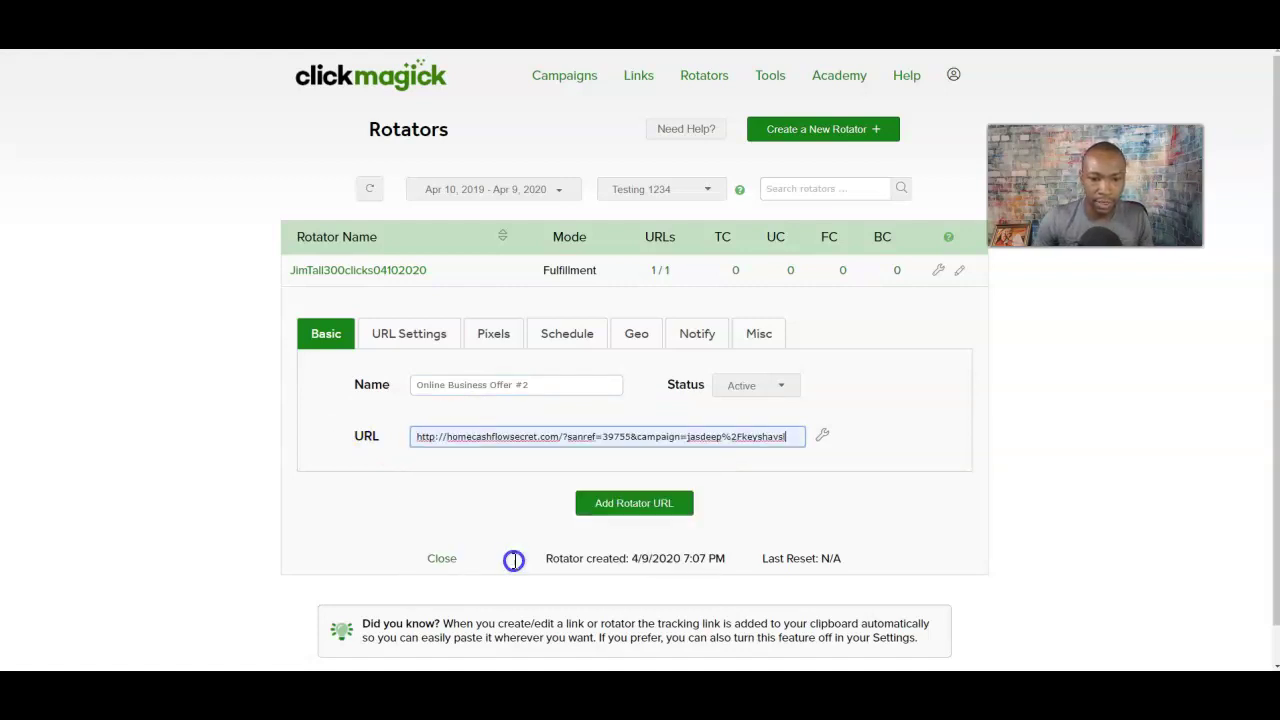
left_click(639, 505)
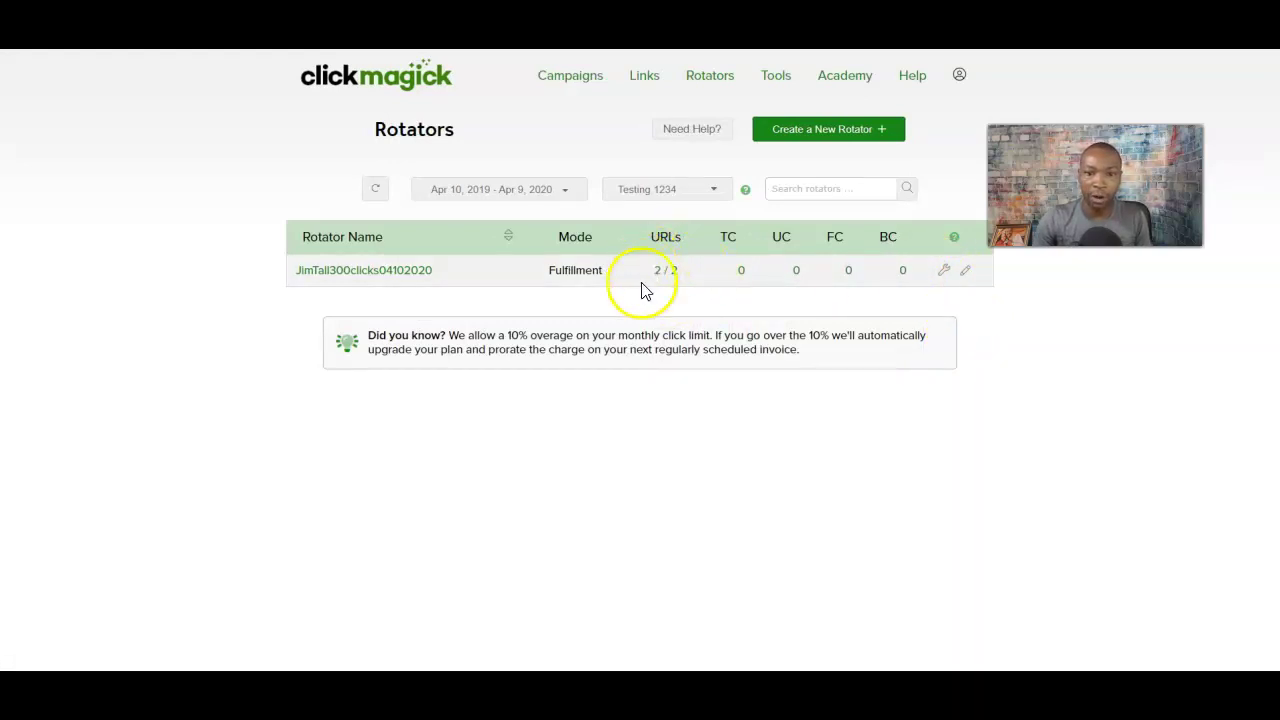
- Start a third rotator URL named 'Online Business Offer #3'
left_click(397, 278)
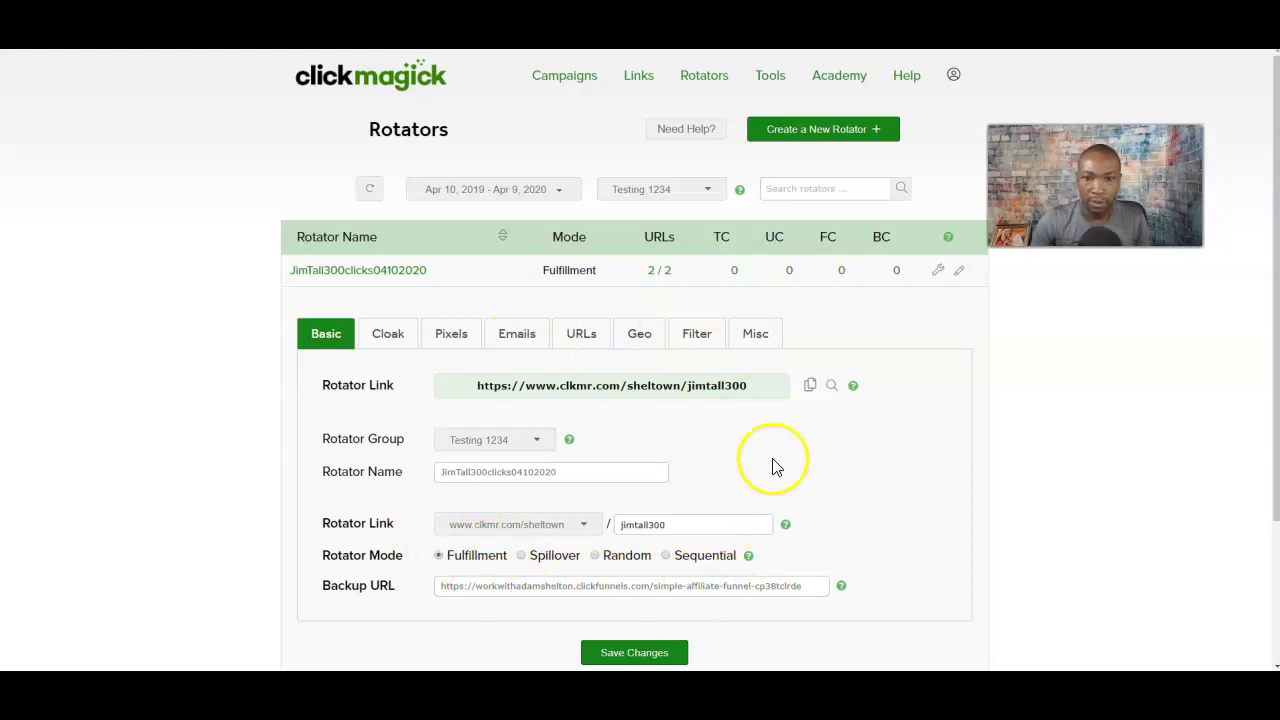
left_click(938, 272)
left_click(882, 297)
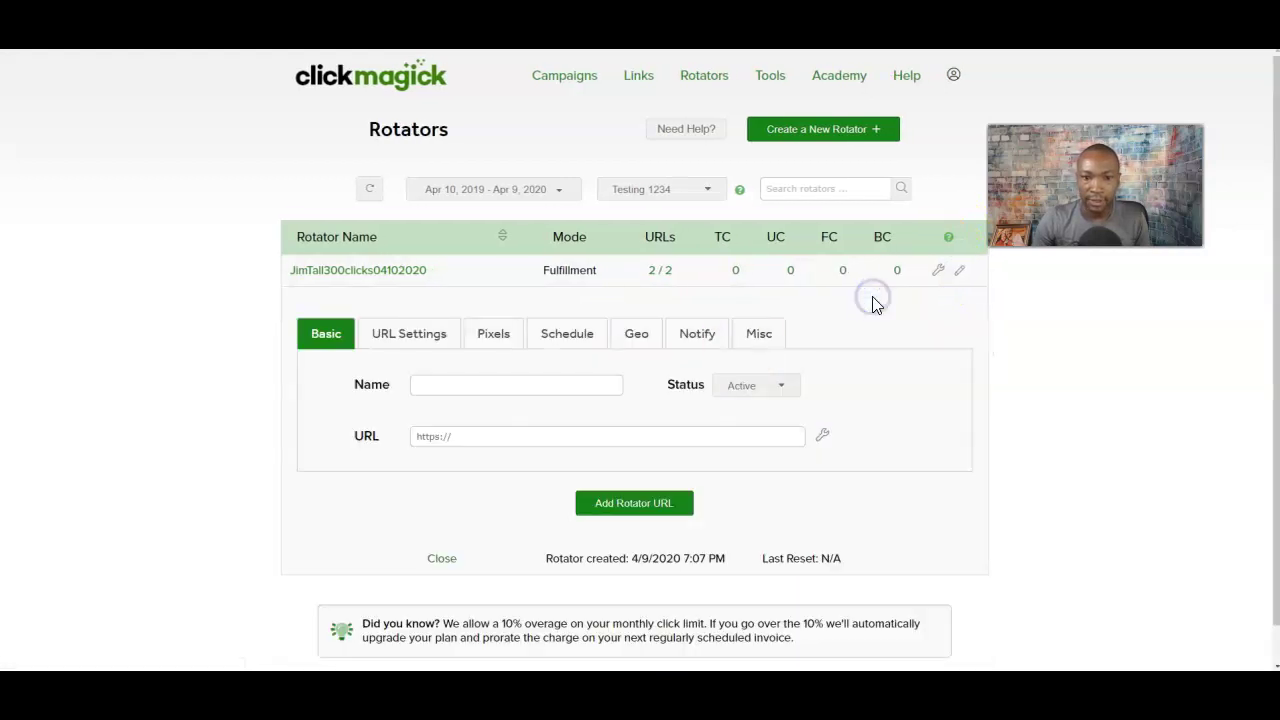
left_click(463, 385)
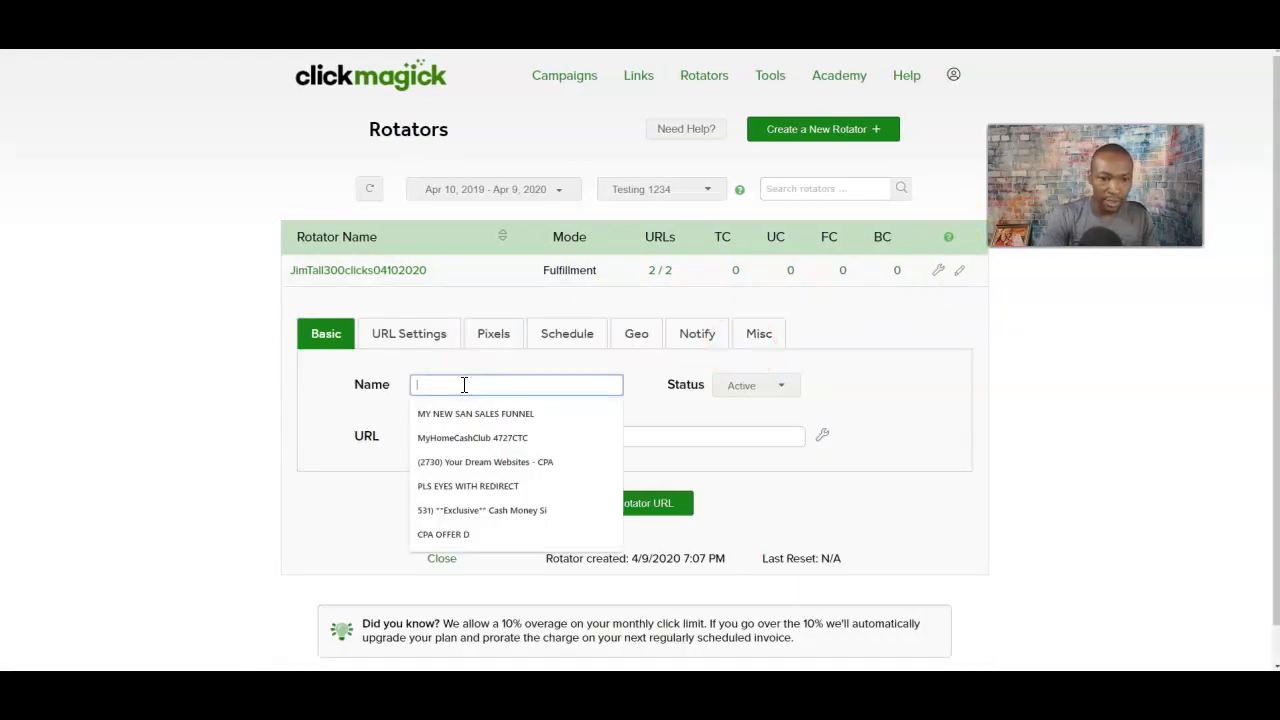
type("on")
left_click(495, 413)
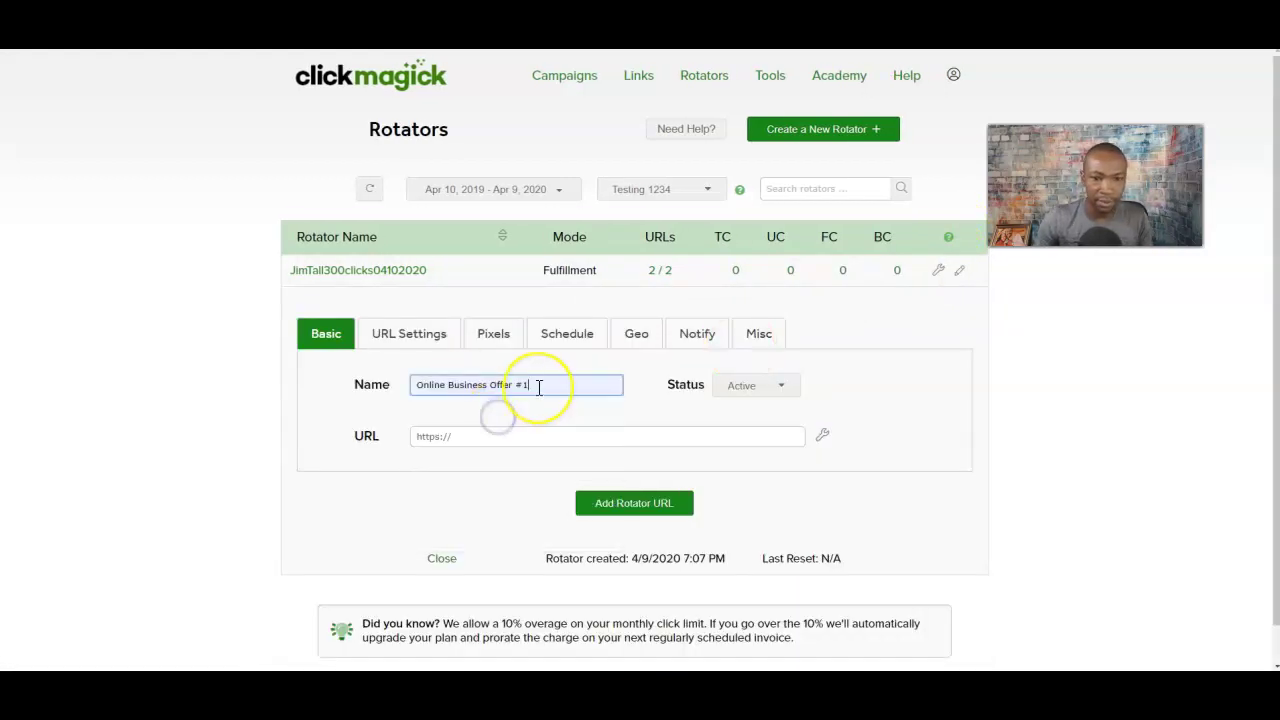
key("BackSpace")
type("3")
- Give it a previously used destination URL and save it to the rotator
left_click(497, 440)
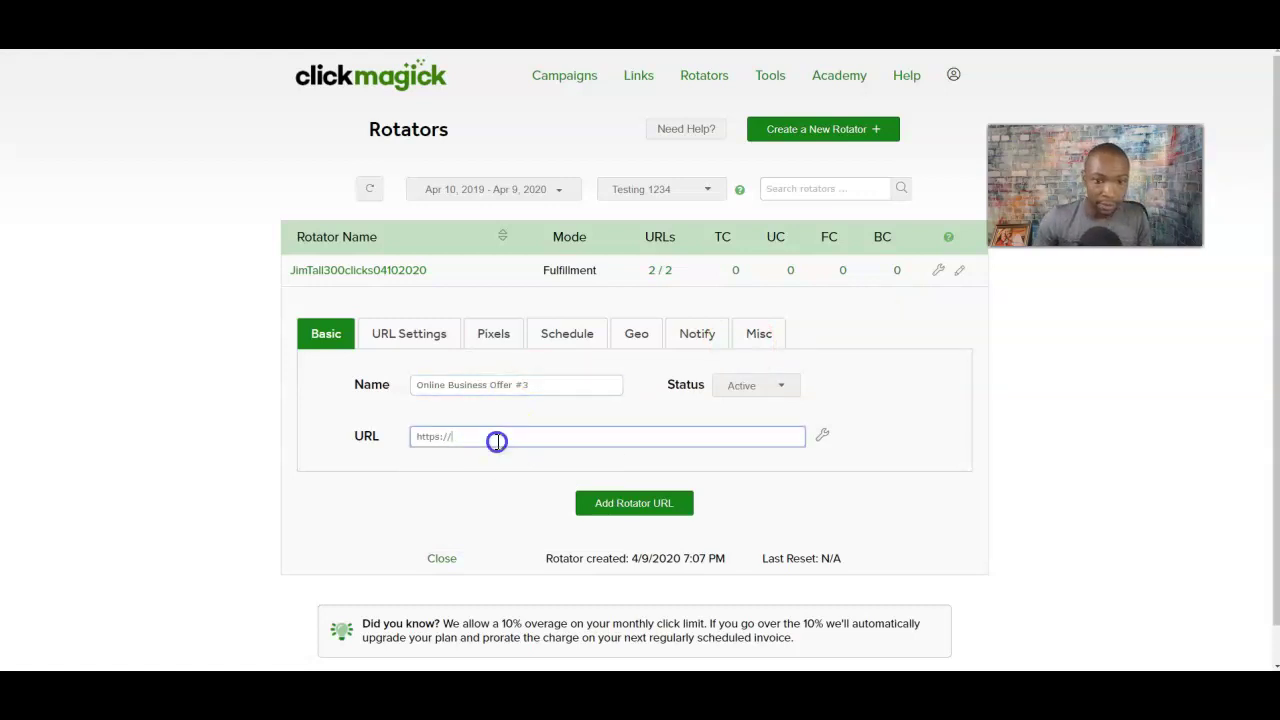
key("BackSpace")
key("BackSpace")
key("BackSpace")
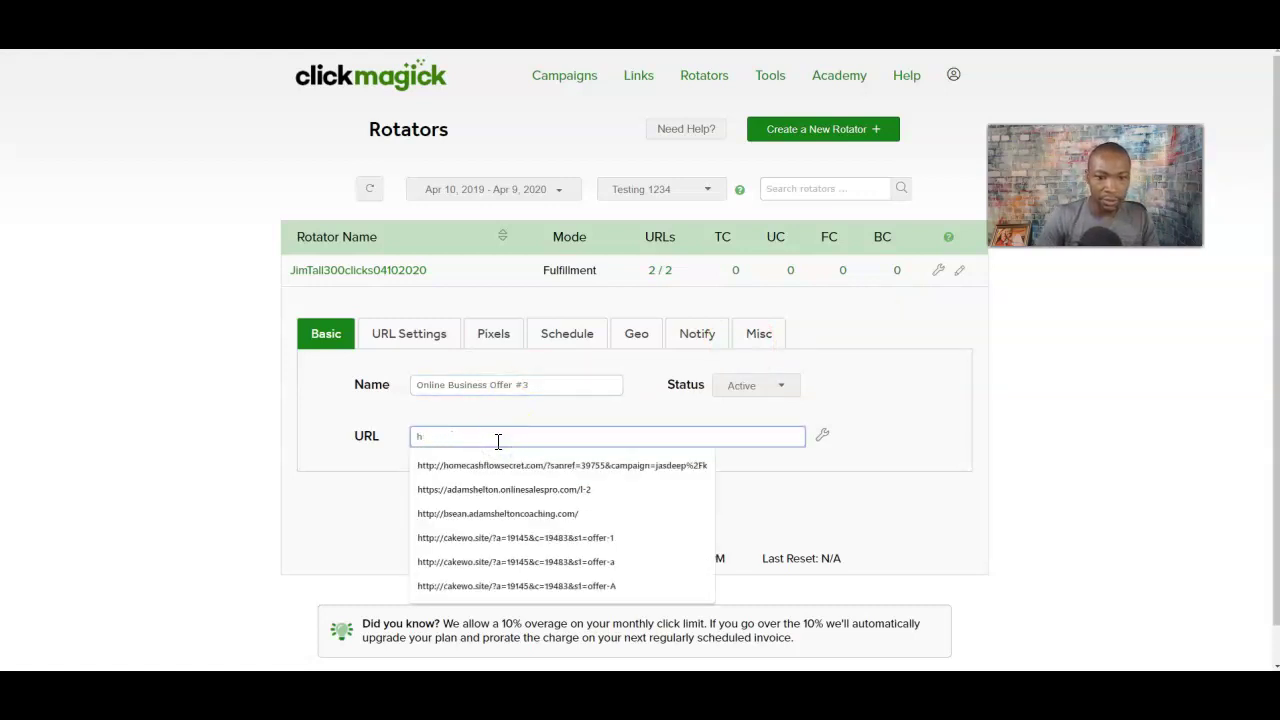
key("BackSpace")
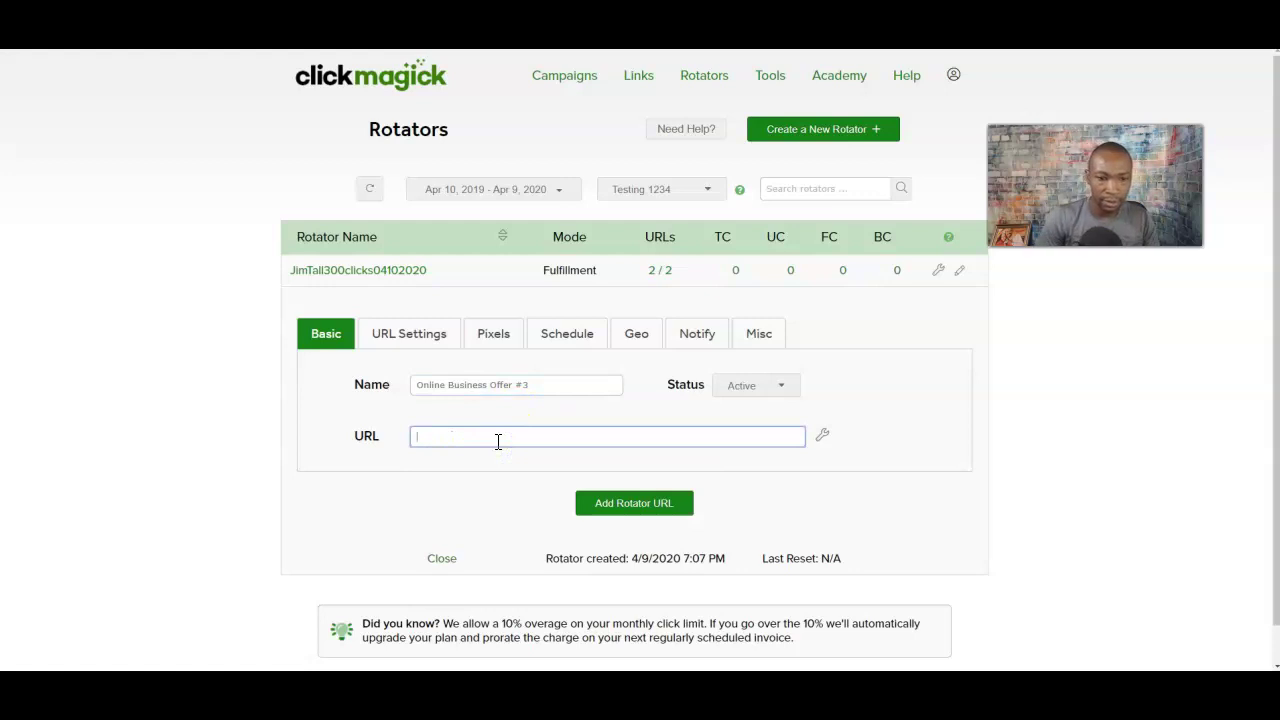
type("h")
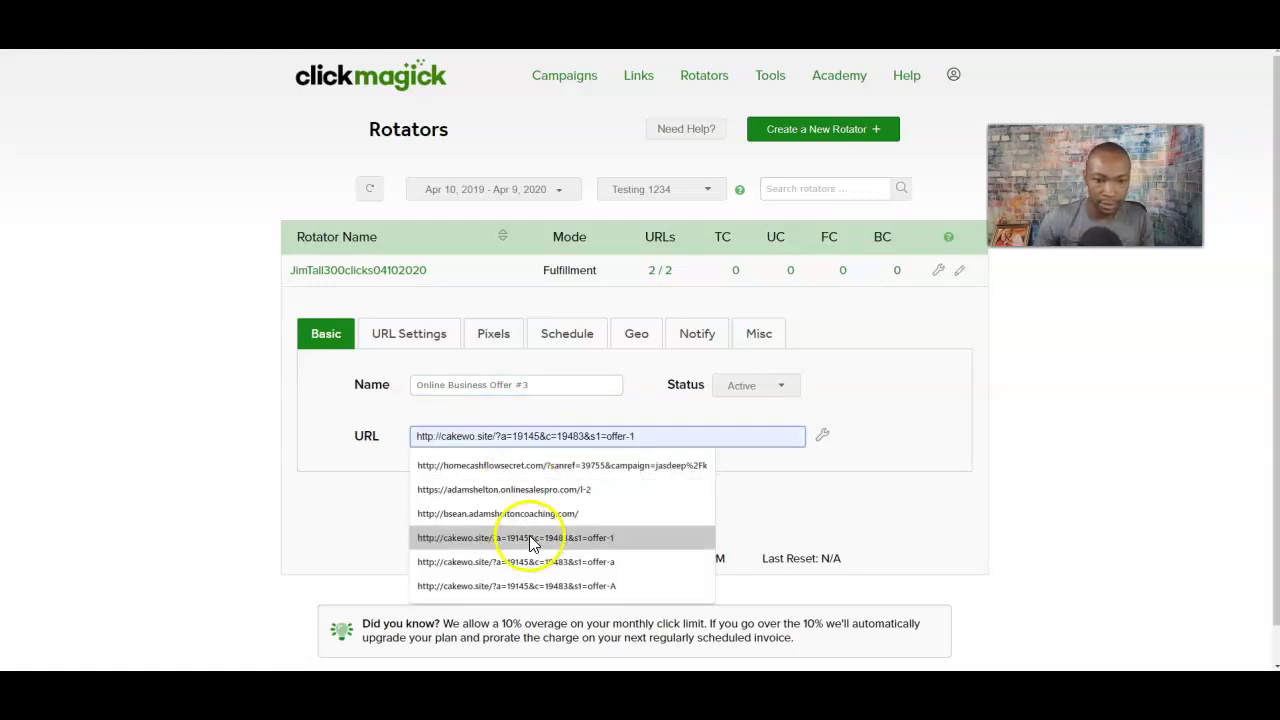
left_click(537, 514)
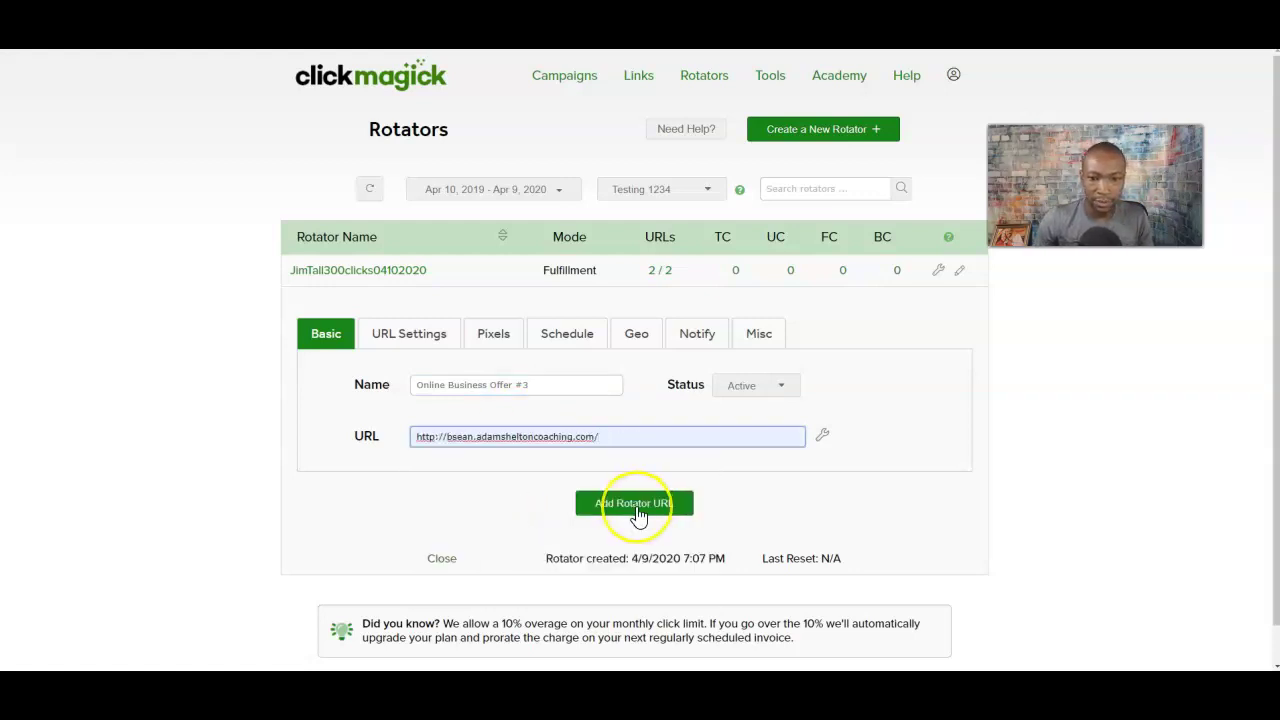
left_click(639, 516)
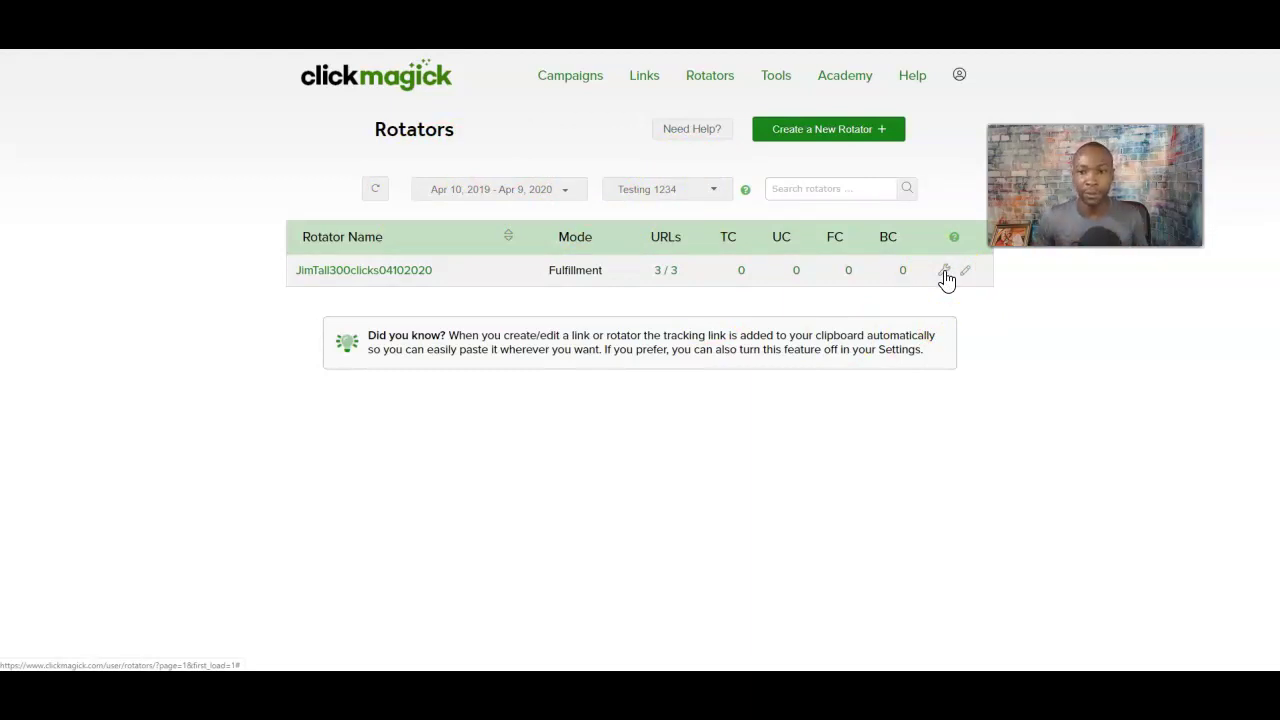
- List the rotator's URLs and check Offer #1's row menu and drag handle, keeping order #1, #2, #3
left_click(946, 276)
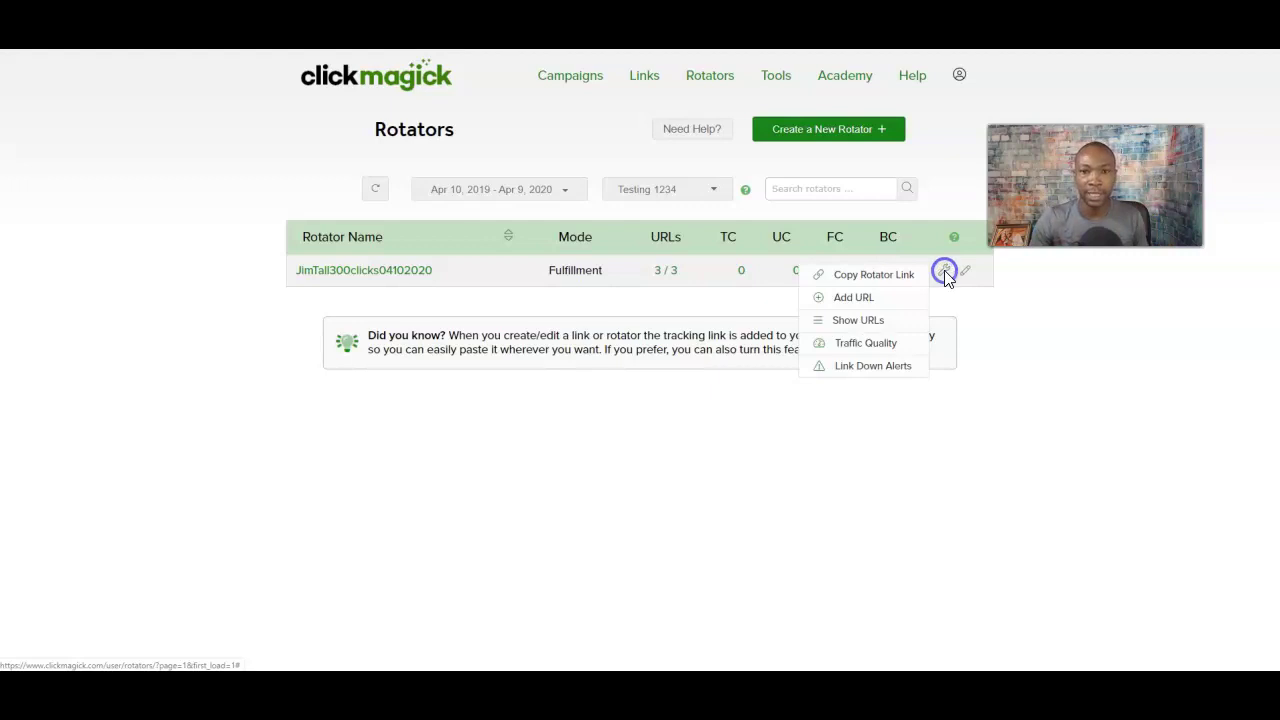
left_click(872, 326)
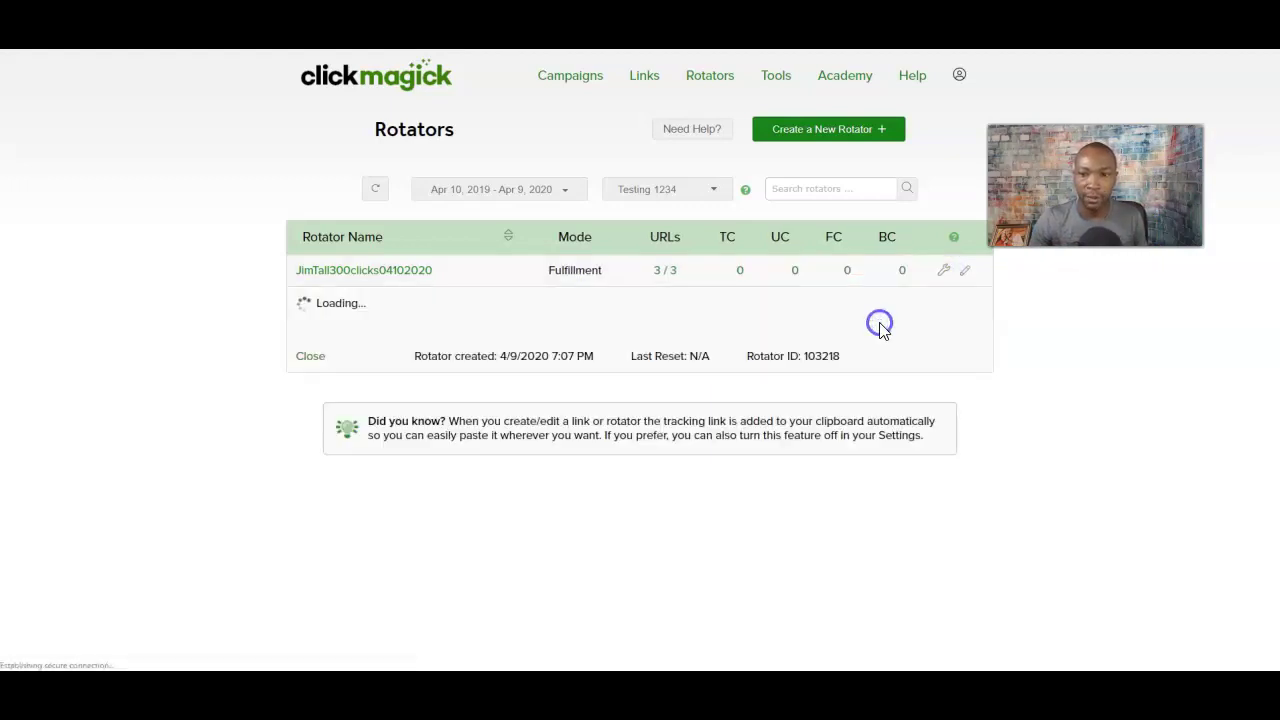
scroll(634, 357, "down", 1)
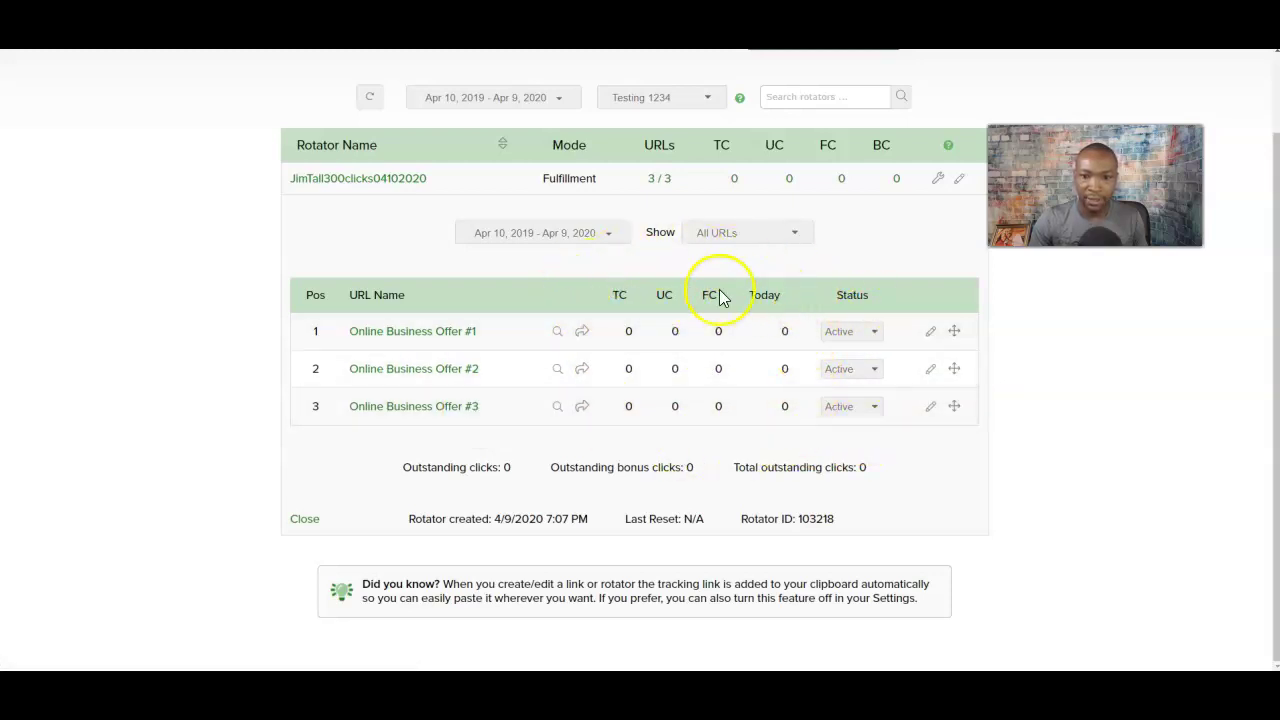
left_click(931, 333)
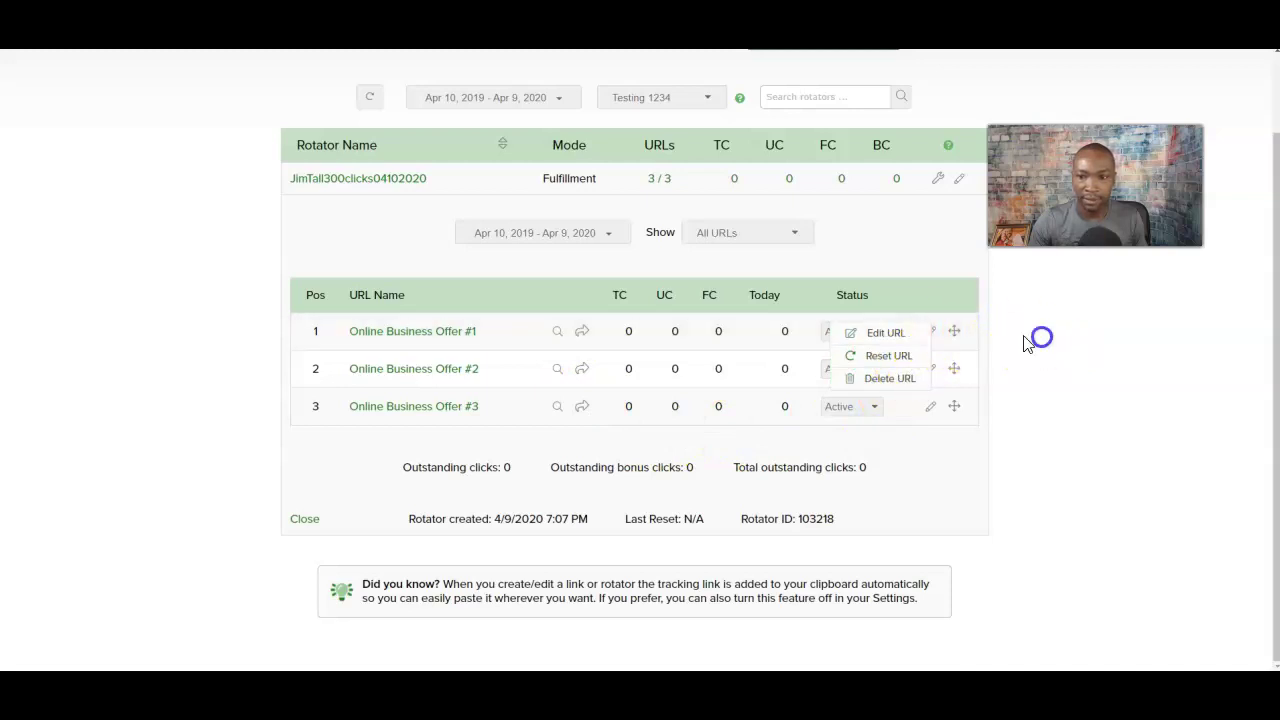
left_click(886, 333)
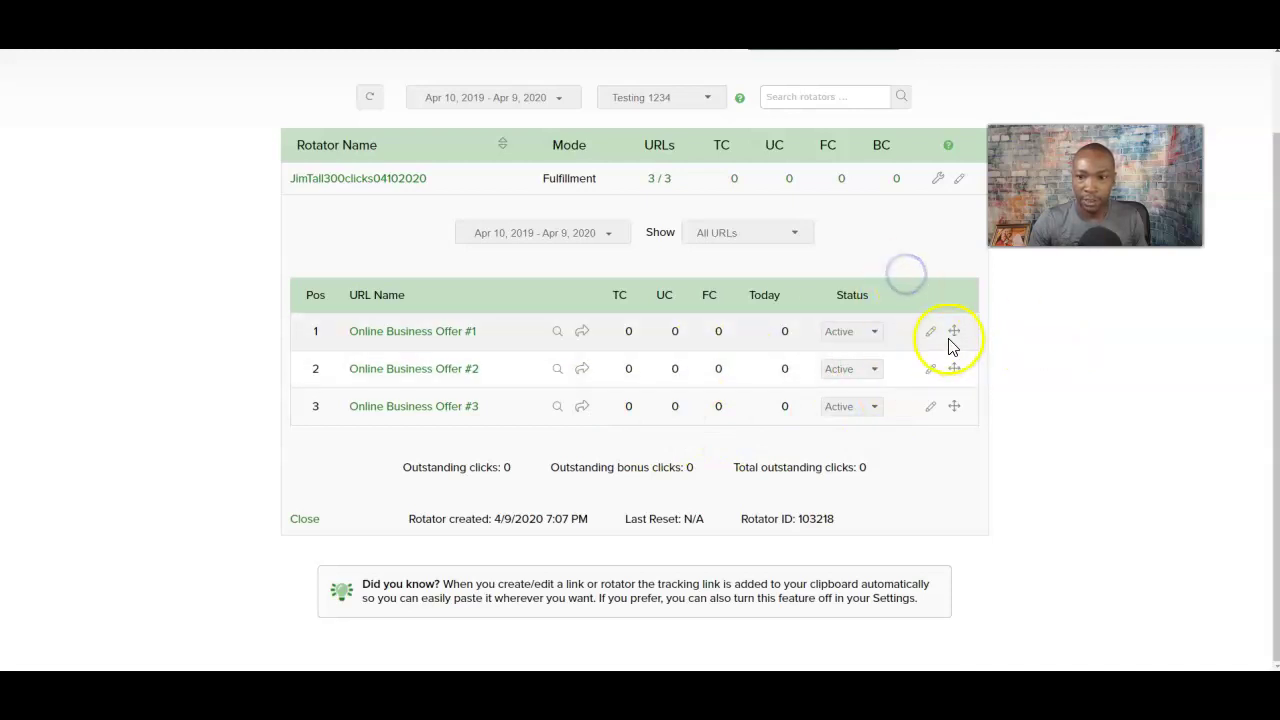
left_click_drag(955, 331, 954, 373)
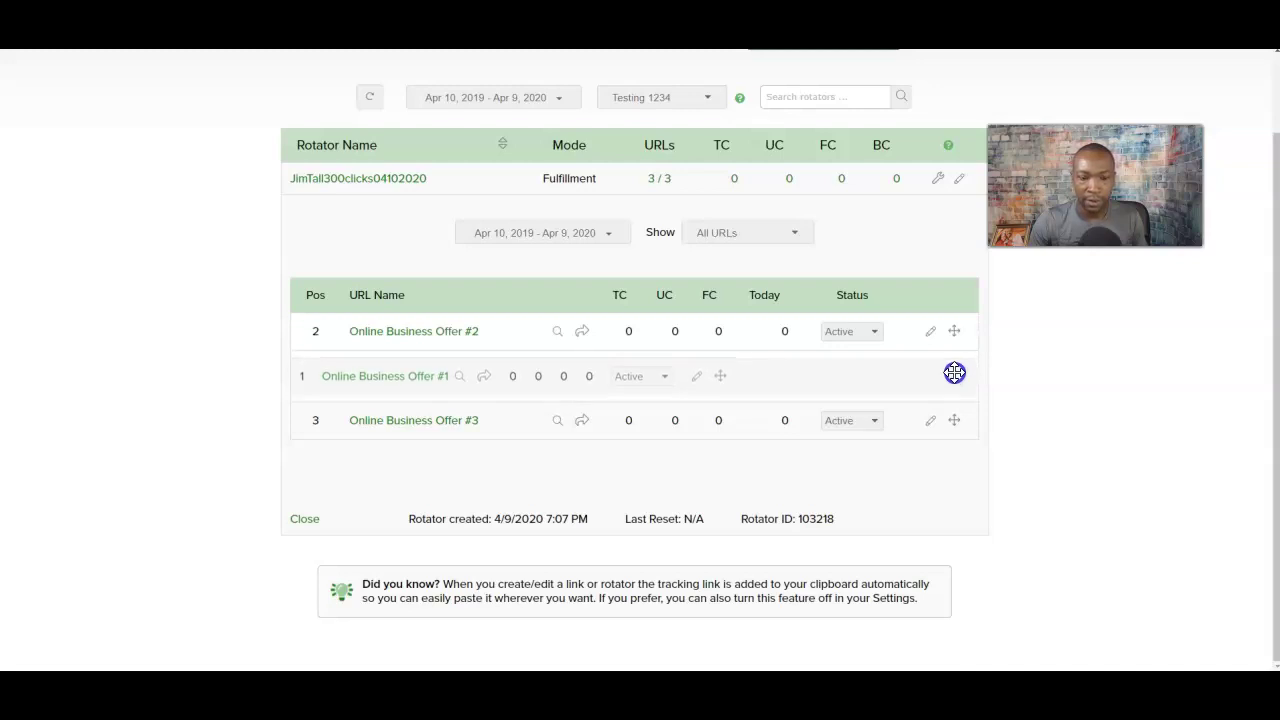
left_click_drag(954, 373, 952, 331)
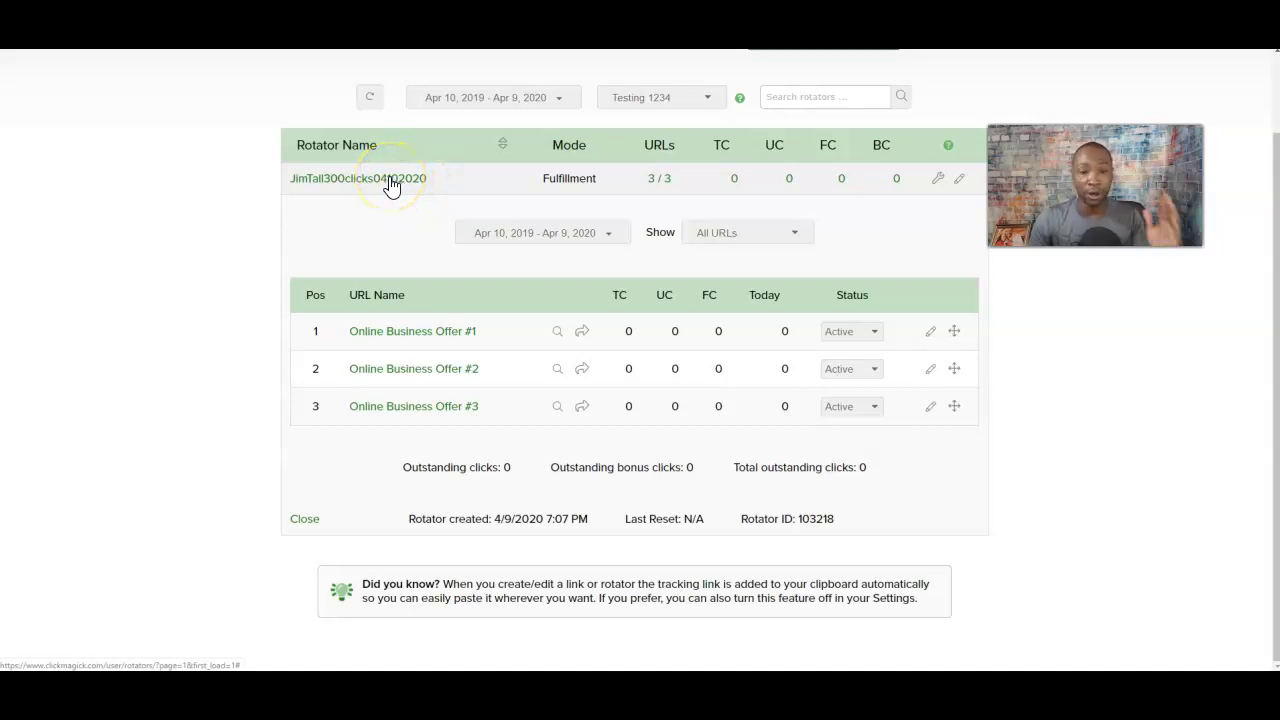
left_click(391, 183)
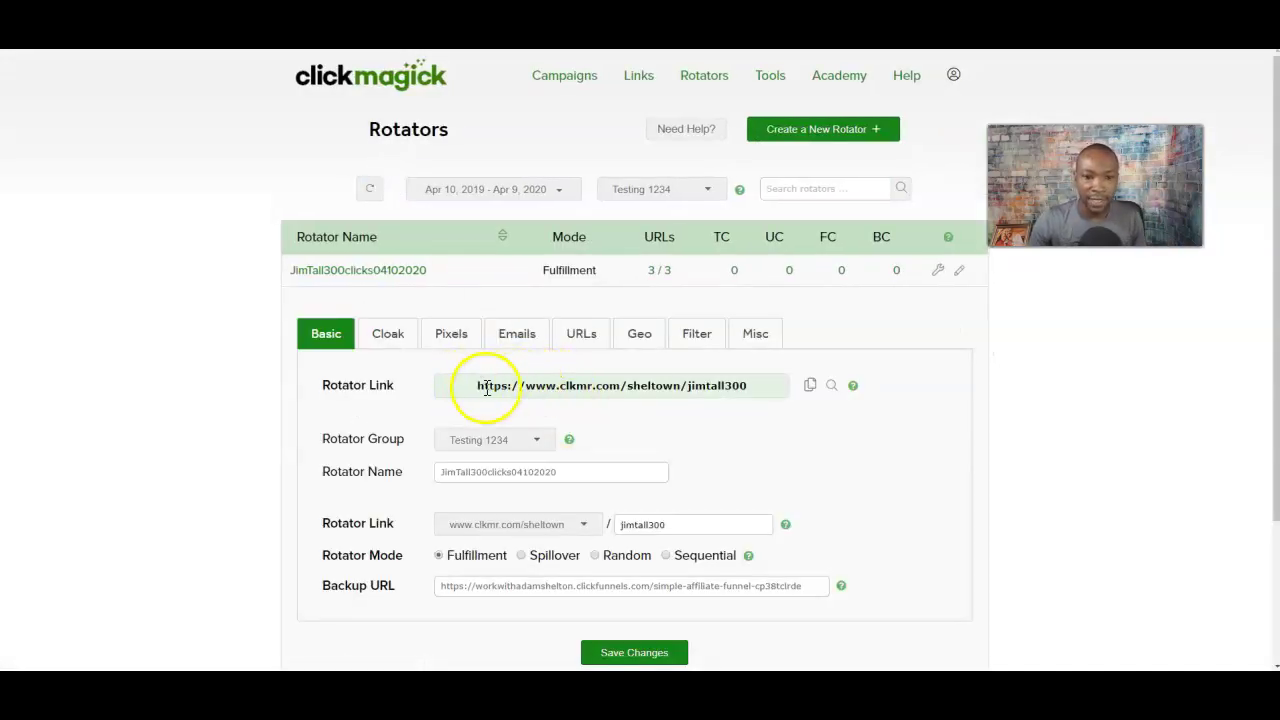
left_click_drag(479, 386, 771, 386)
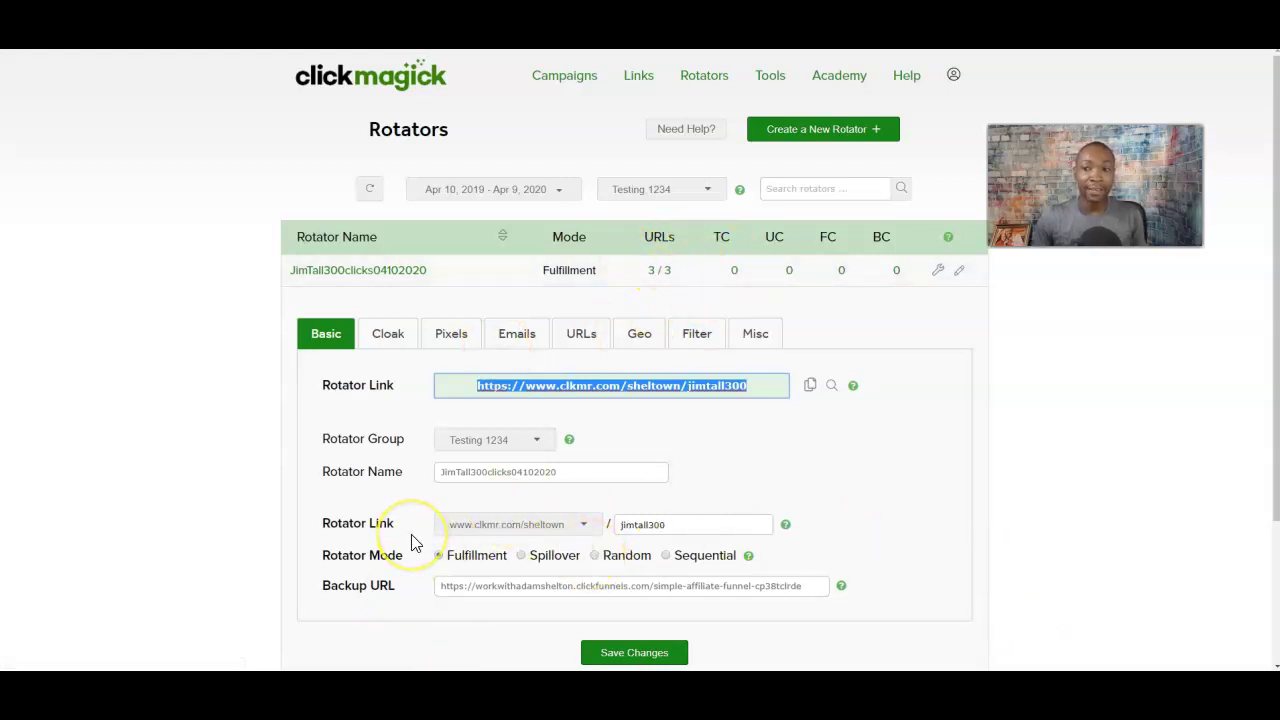
left_click(829, 393)
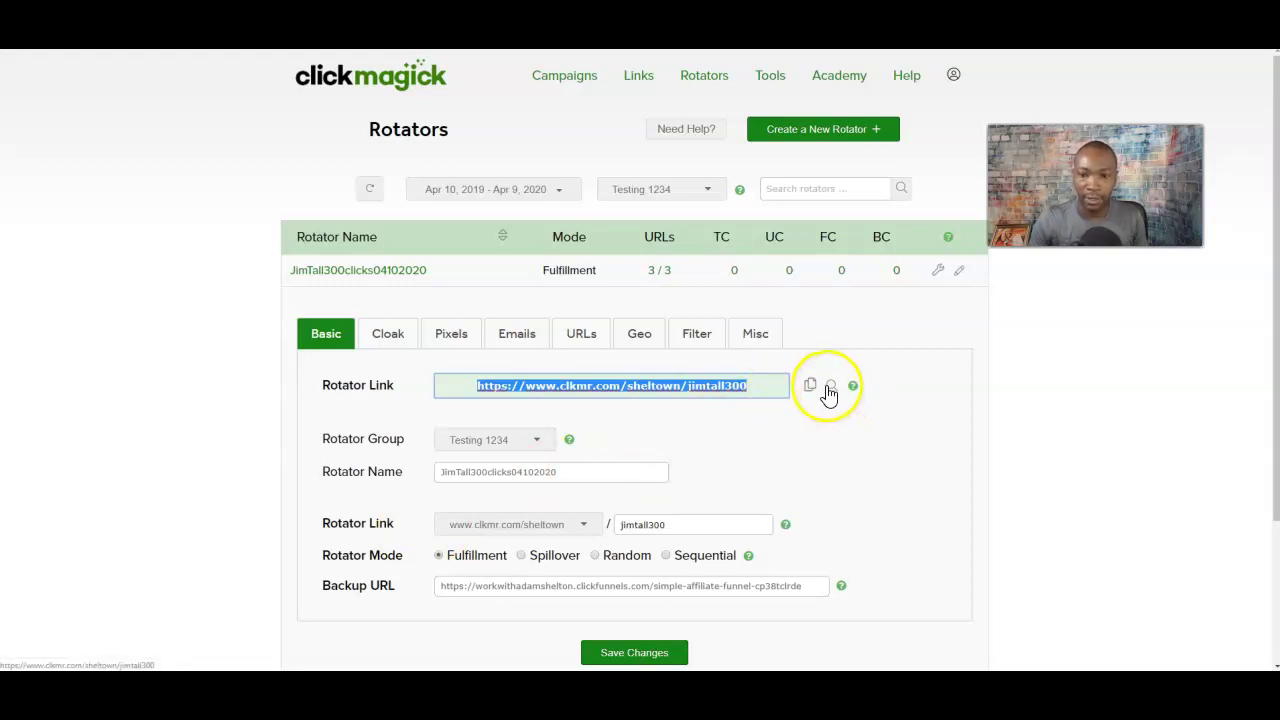
- Preview the rotator link repeatedly, landing on the Online Sales Pro offer page each time
left_click(834, 392)
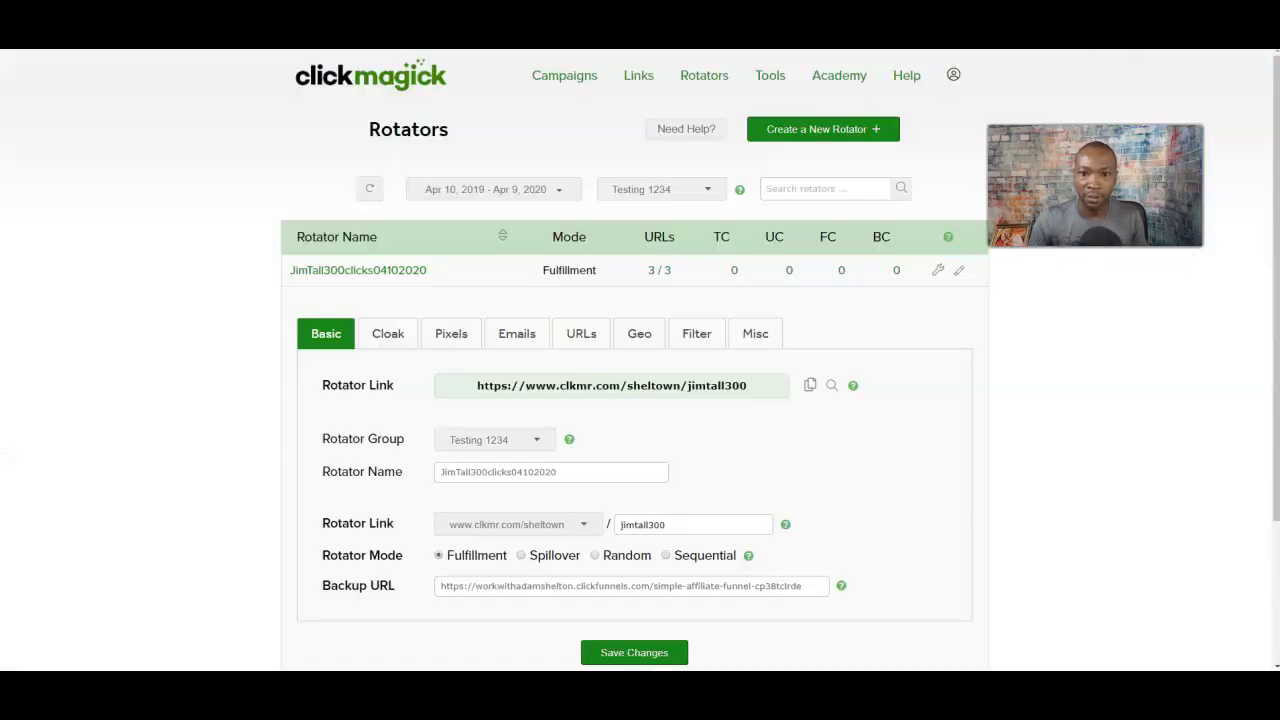
left_click(832, 387)
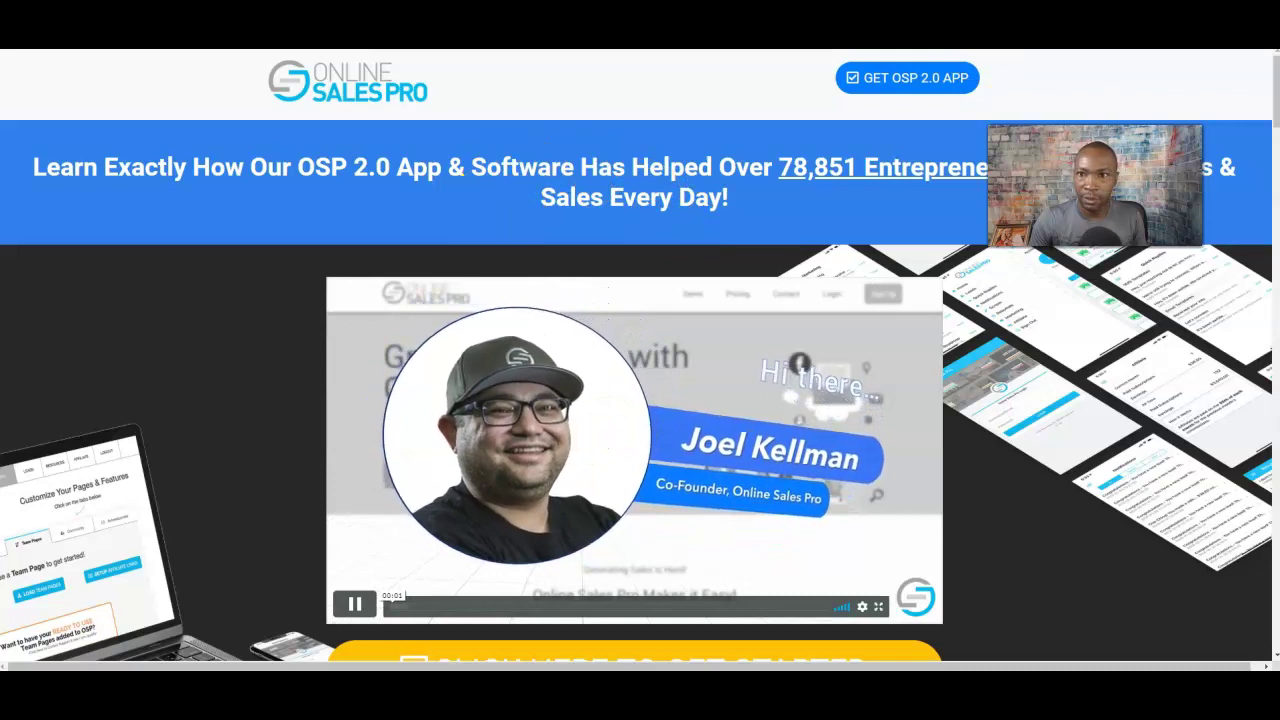
key("ctrl+w")
left_click(832, 386)
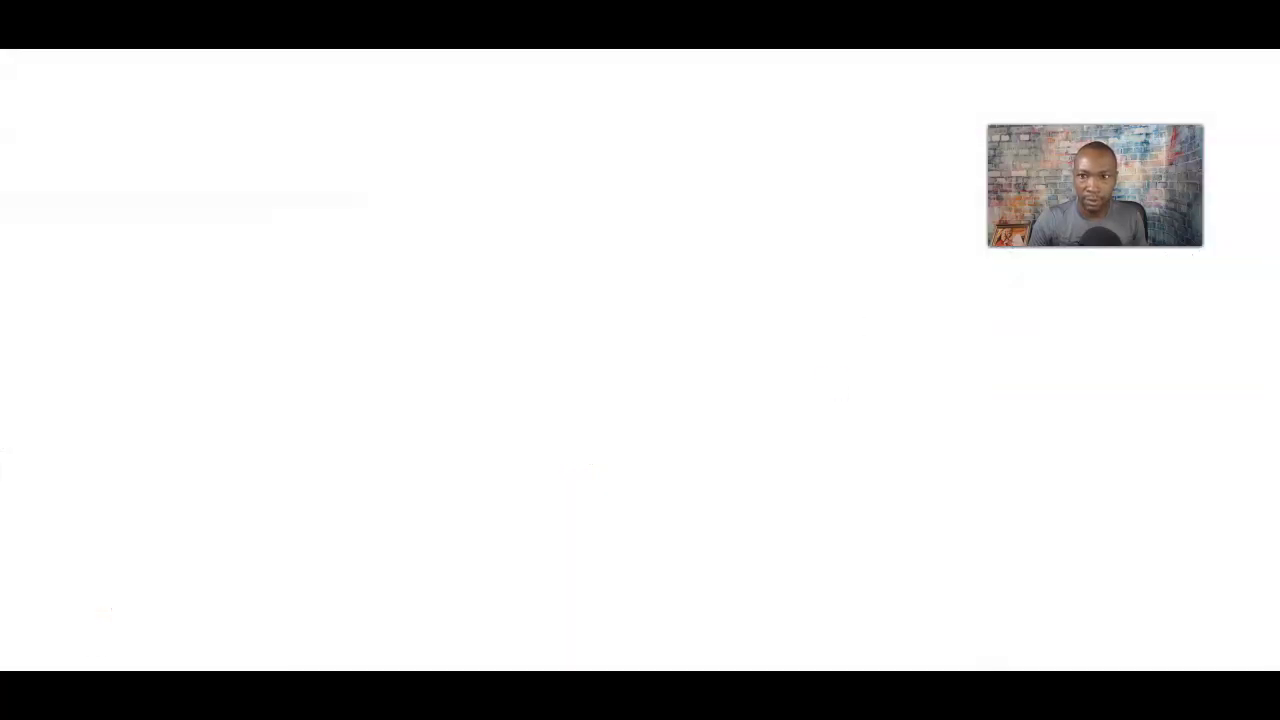
key("ctrl+w")
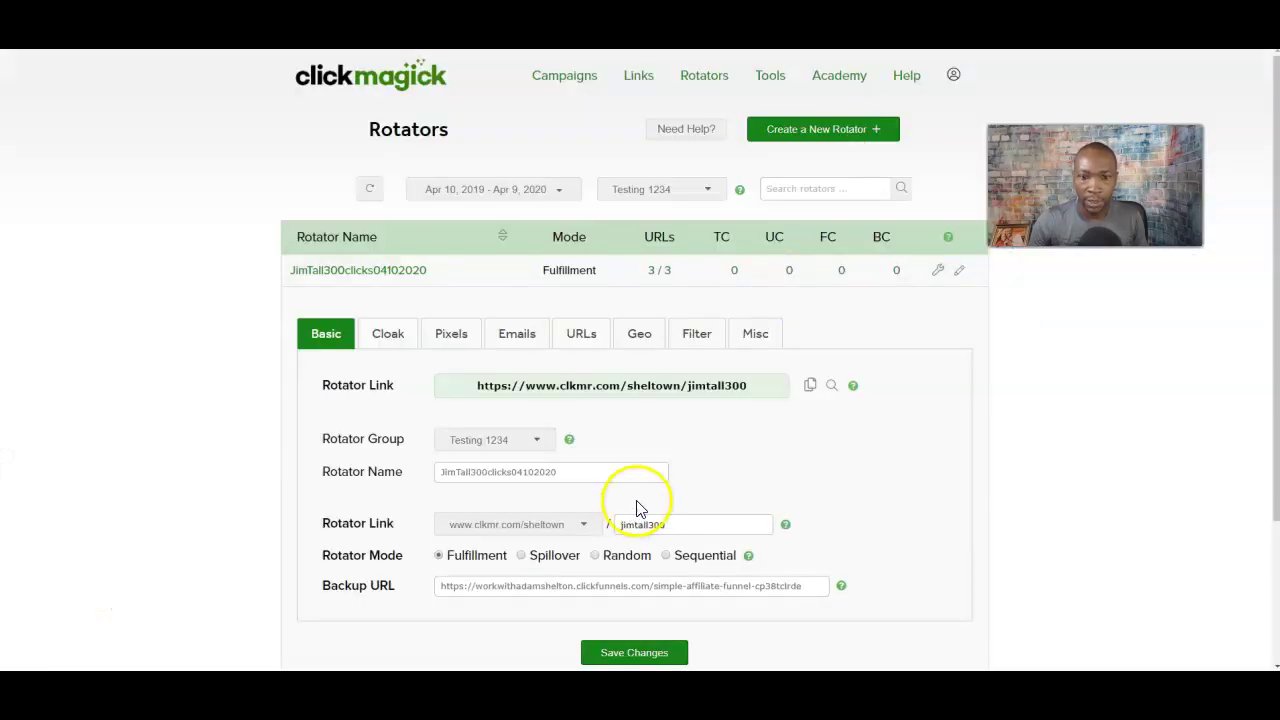
- Set the rotator mode to Sequential, save the change, and reopen the rotator
left_click(666, 556)
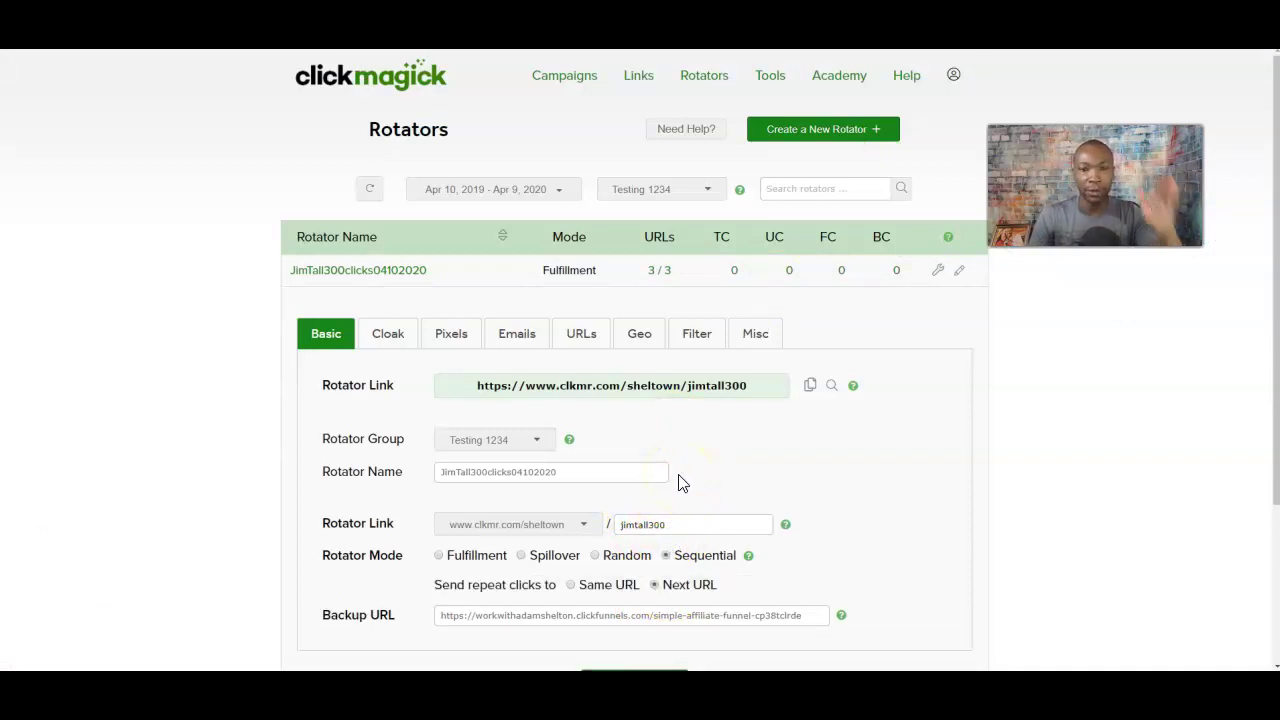
scroll(1094, 452, "down", 2)
scroll(1094, 452, "down", 1)
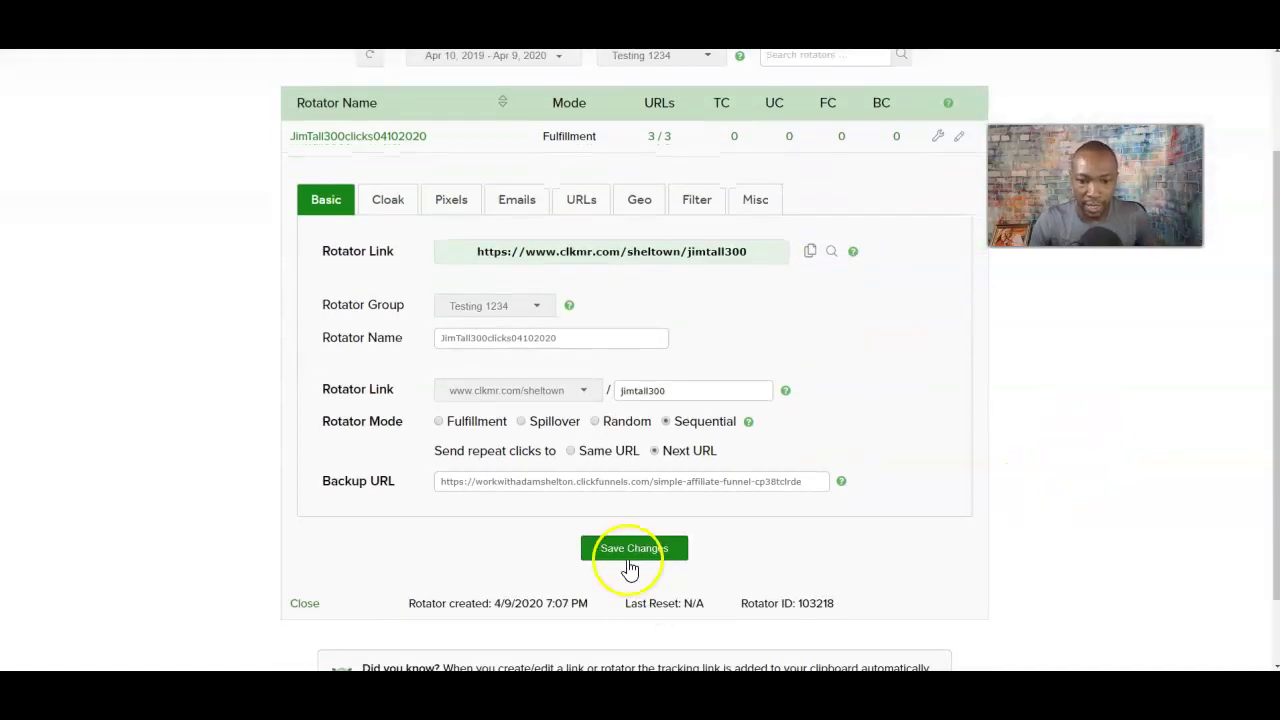
left_click(637, 556)
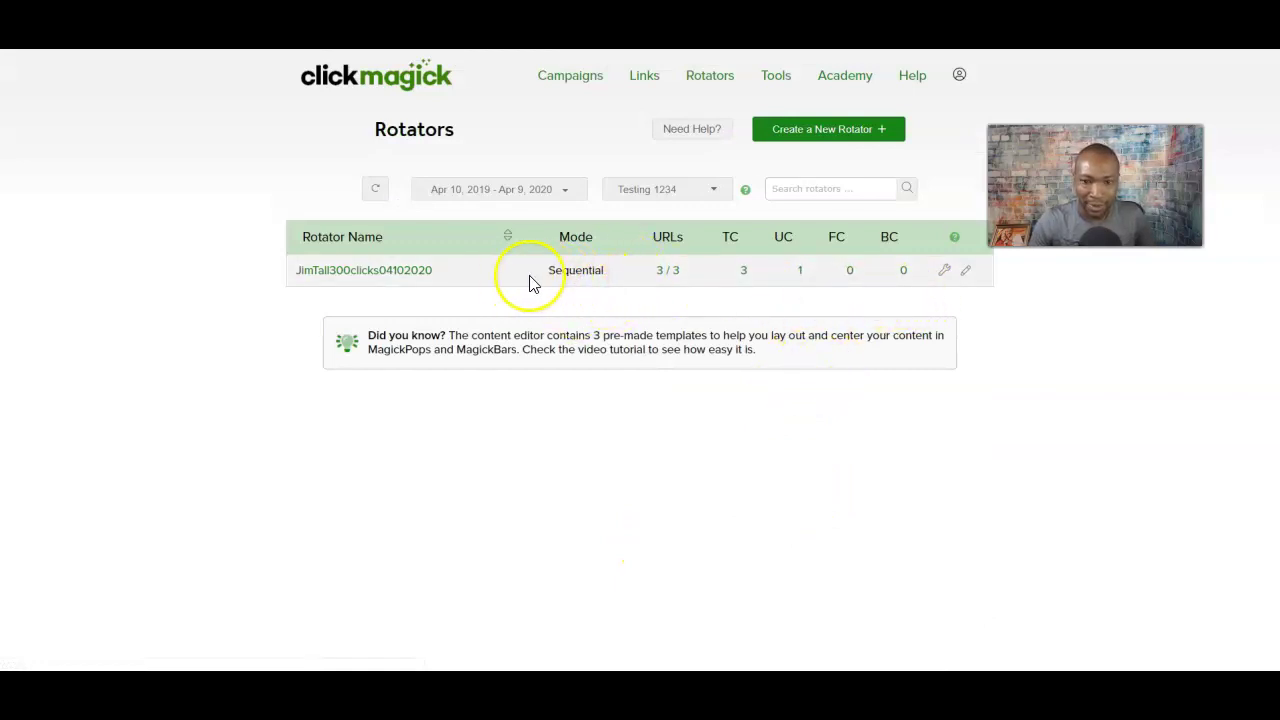
left_click(410, 272)
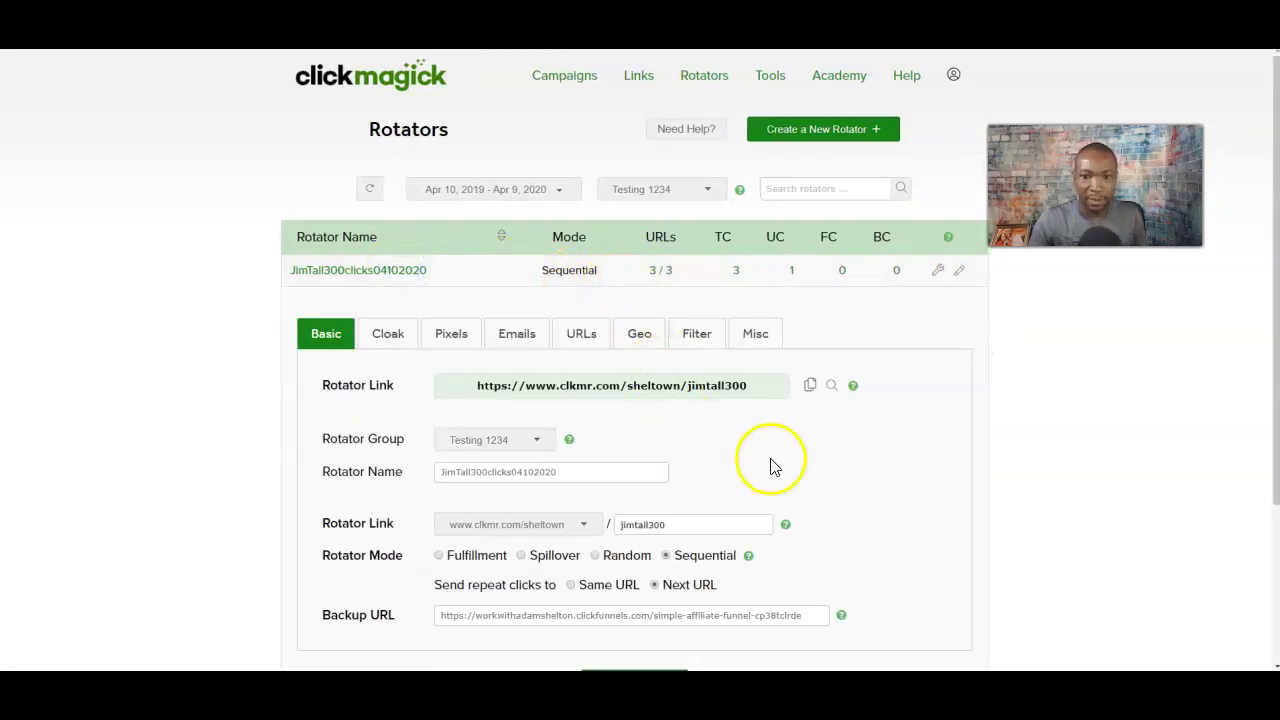
- Preview the rotator link four times, closing each offer page as visits cycle through the URLs
left_click(831, 386)
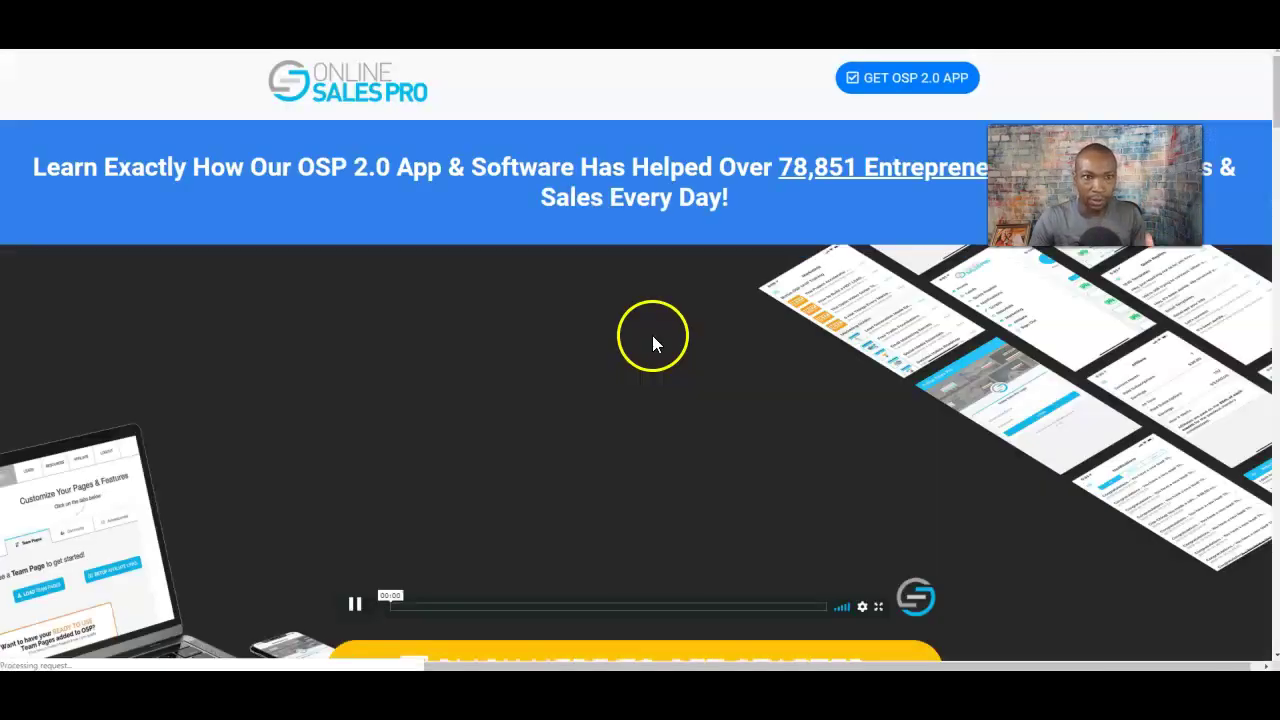
key("ctrl+w")
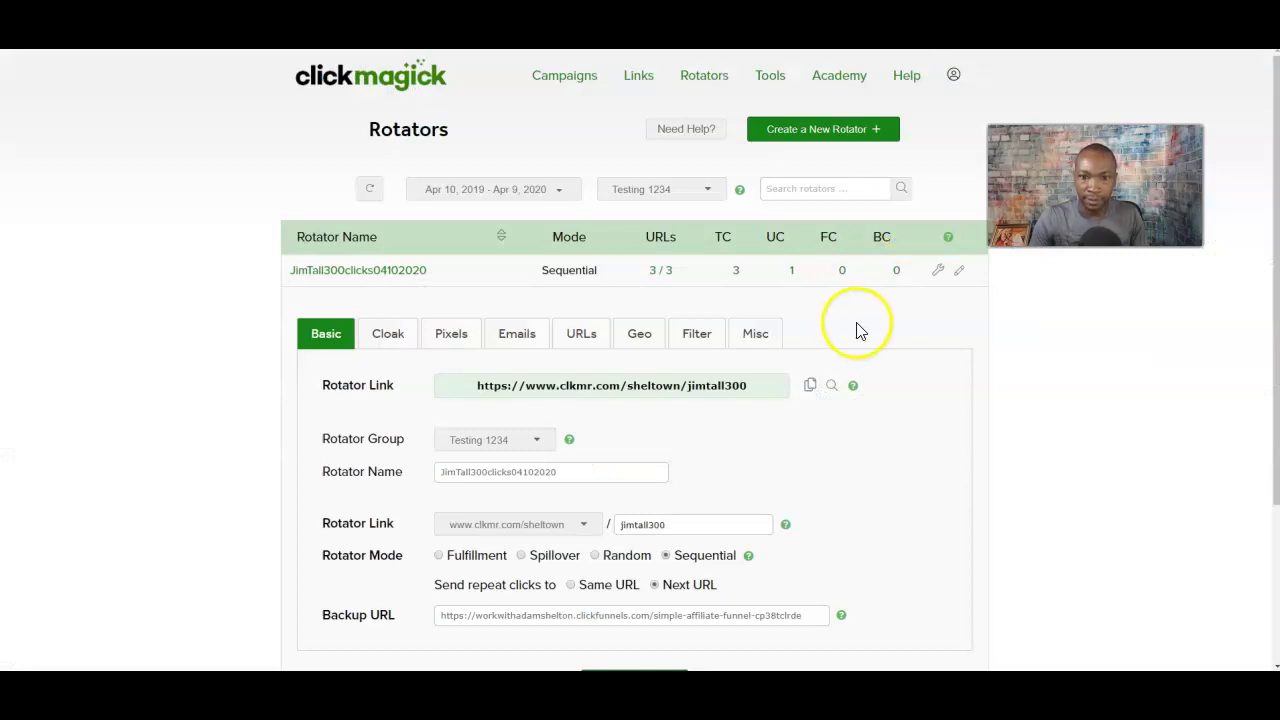
left_click(832, 387)
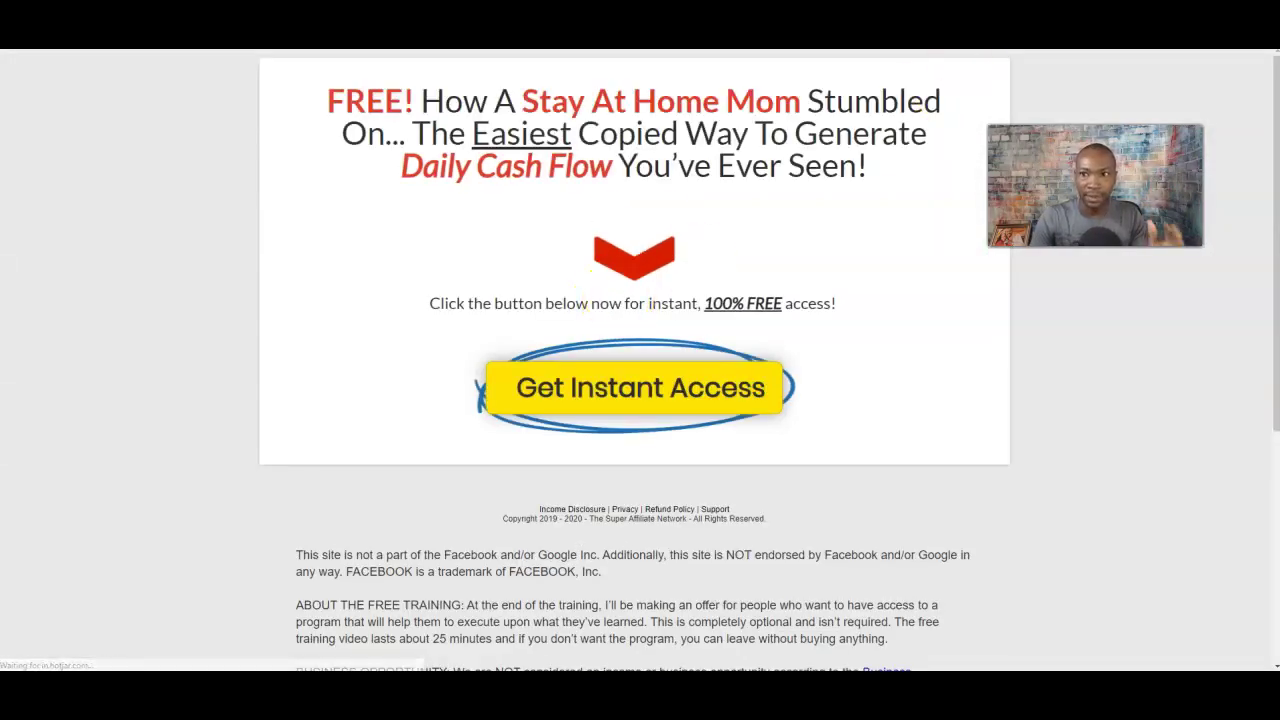
key("ctrl+w")
left_click(830, 388)
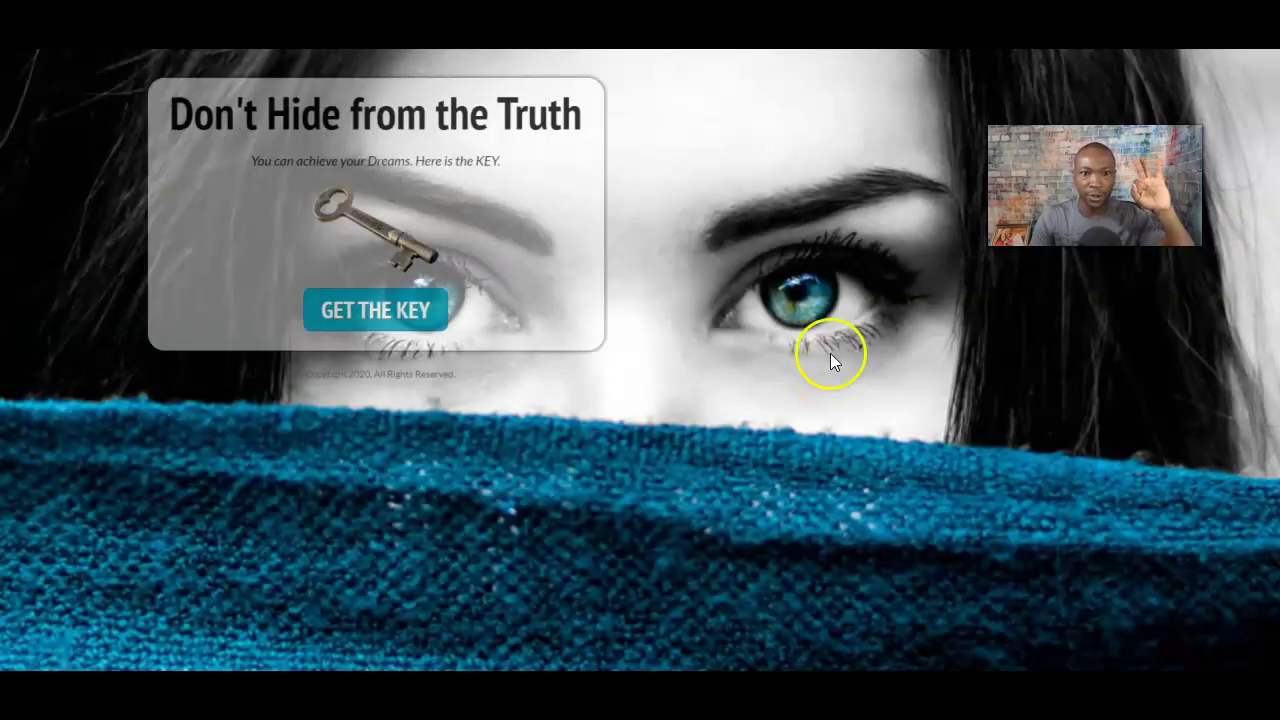
key("ctrl+w")
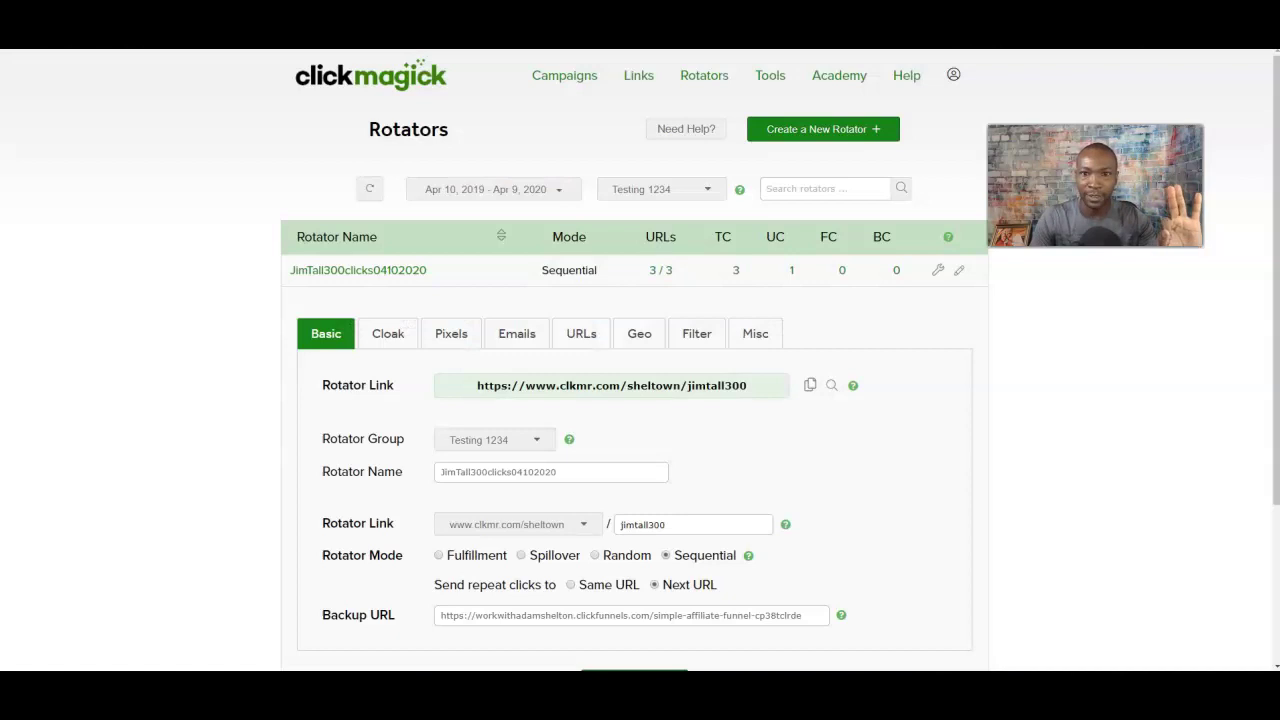
left_click(832, 386)
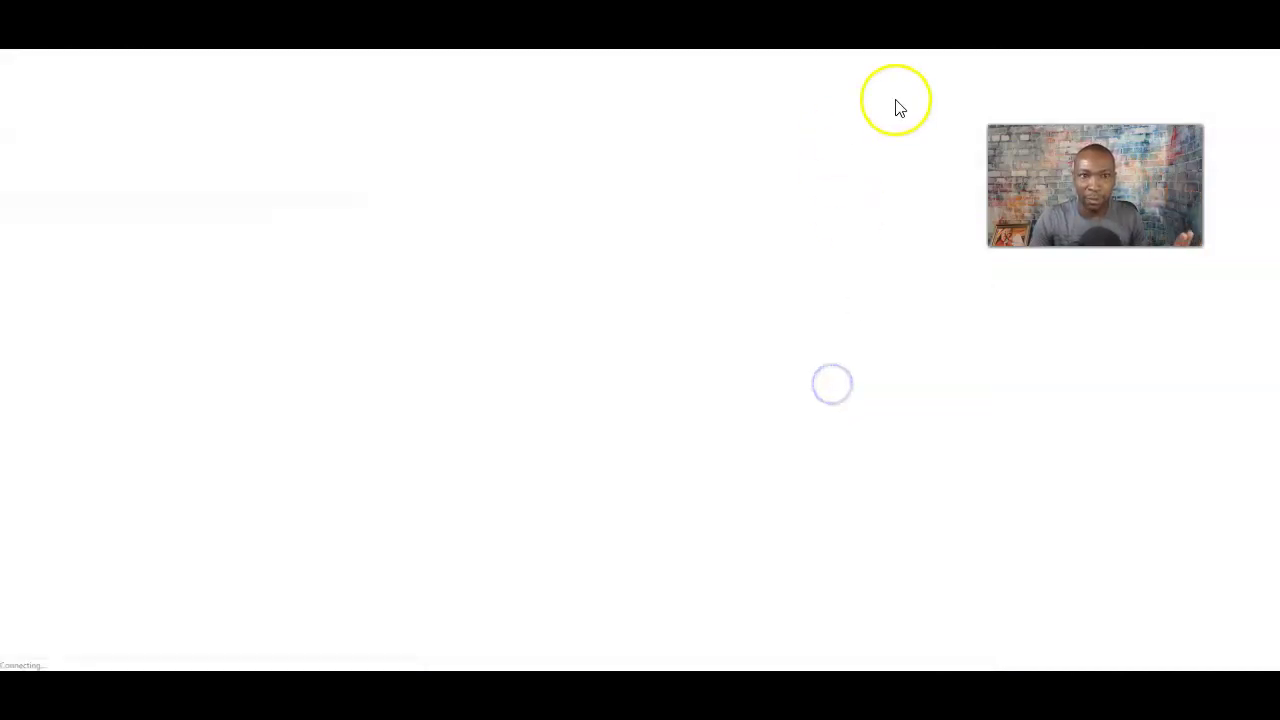
key("ctrl+w")
scroll(903, 463, "down", 3)
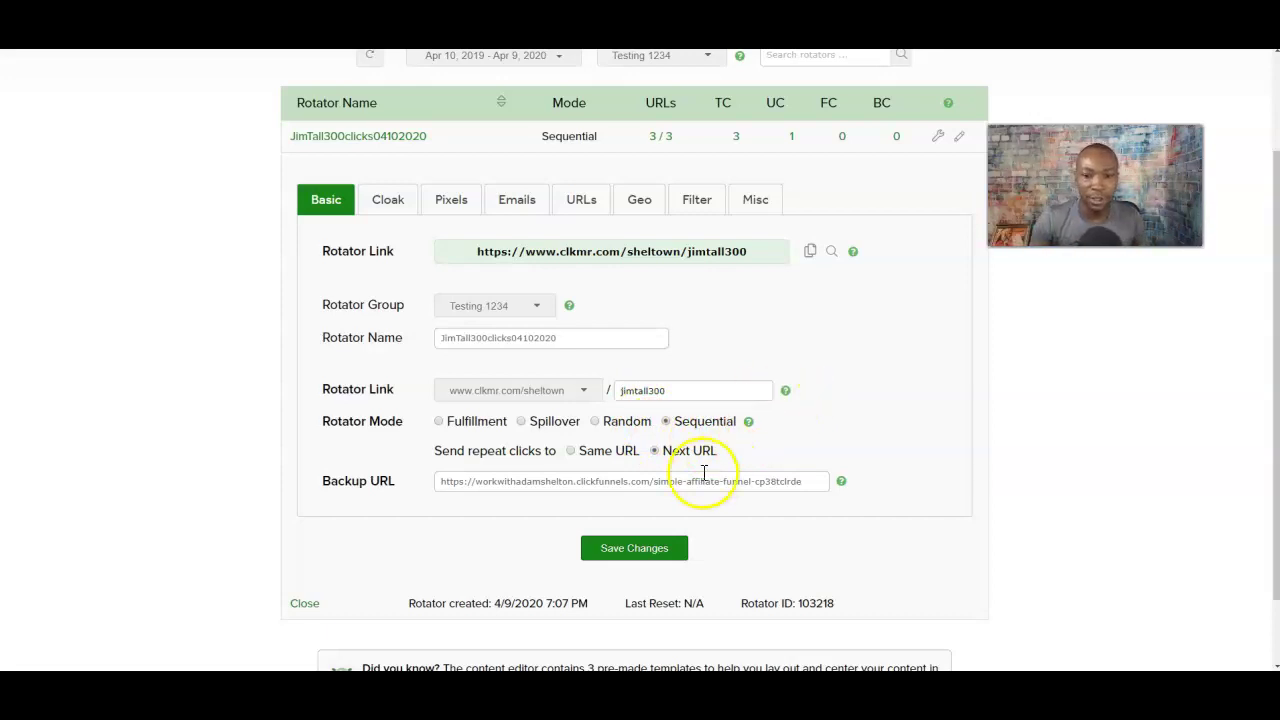
mouse_move(840, 488)
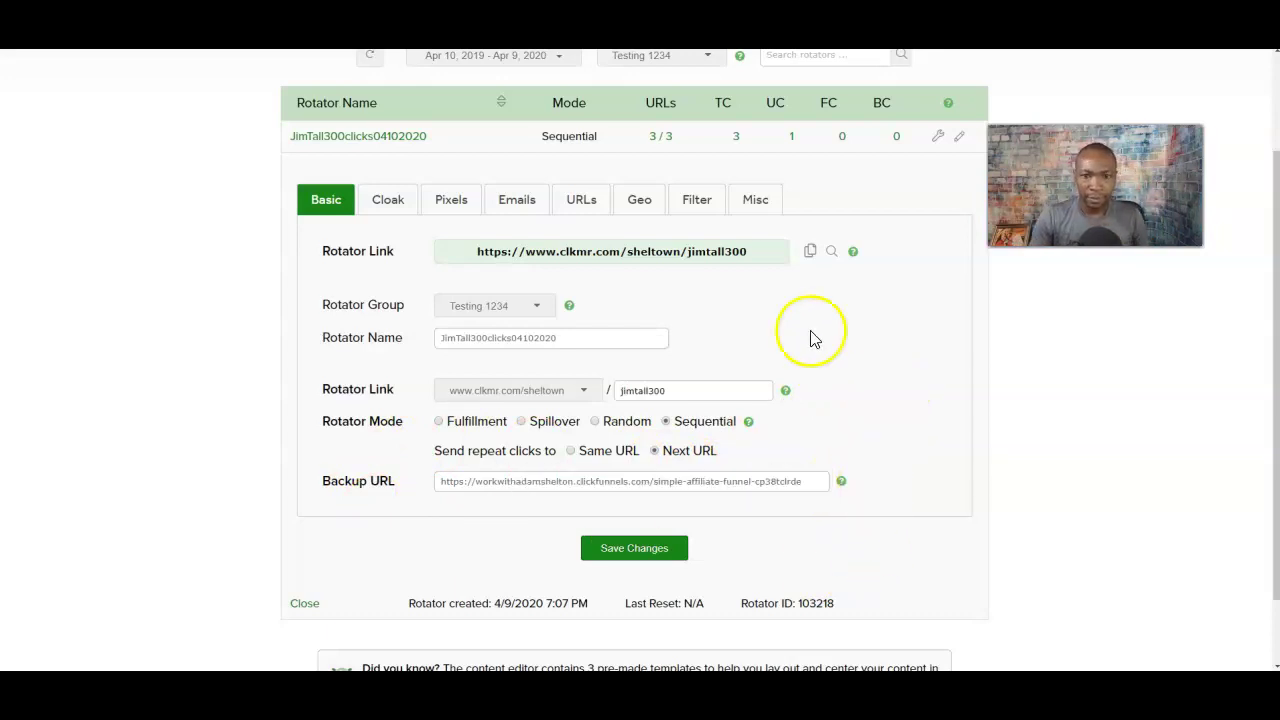
left_click(571, 250)
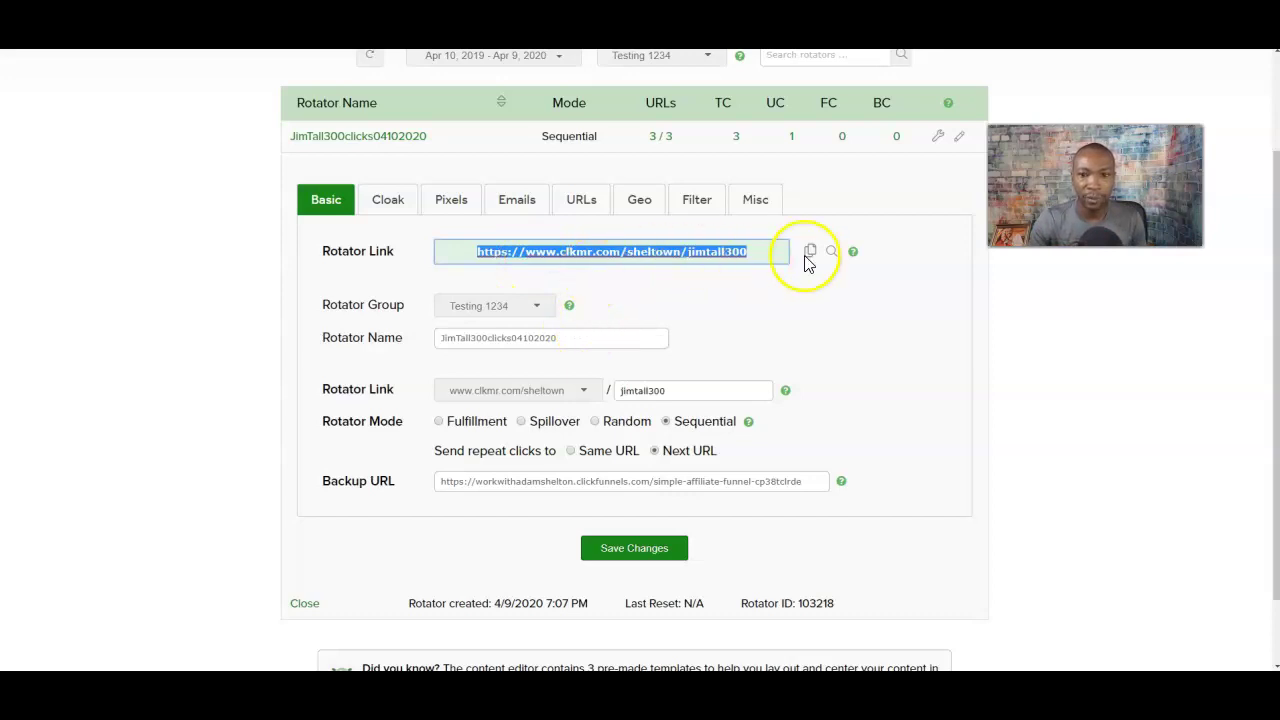
left_click(876, 313)
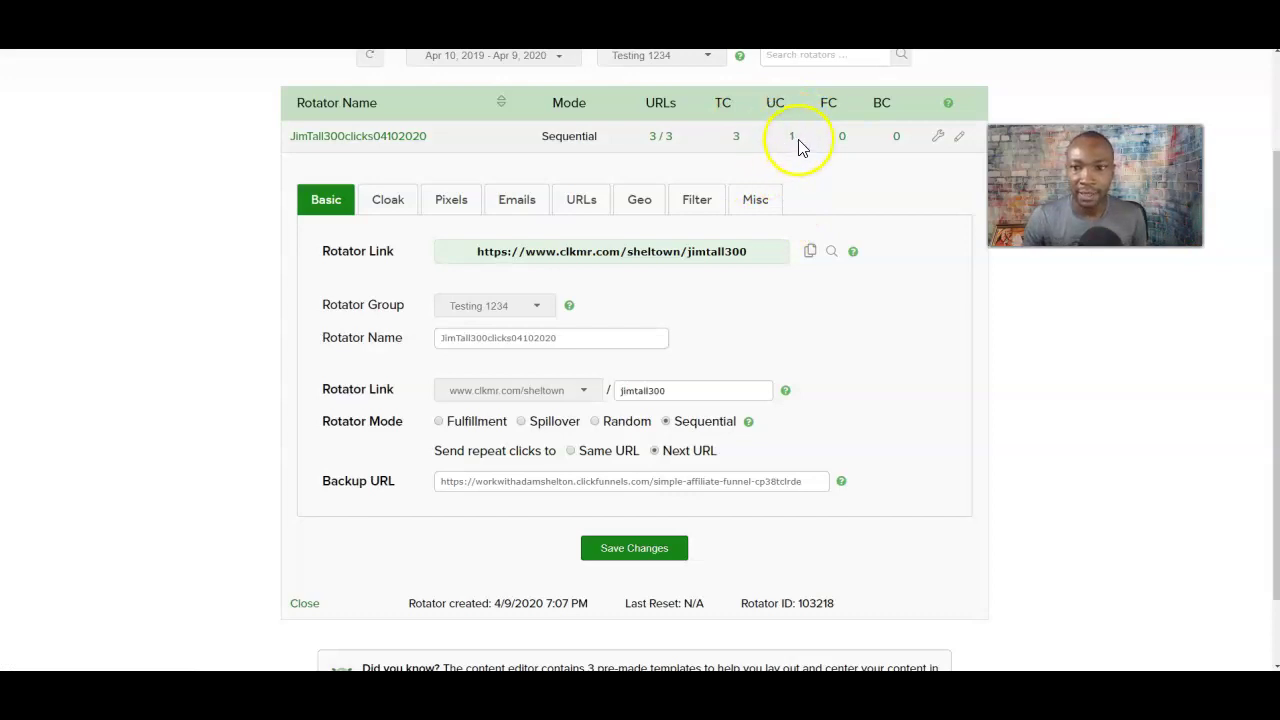
left_click(960, 137)
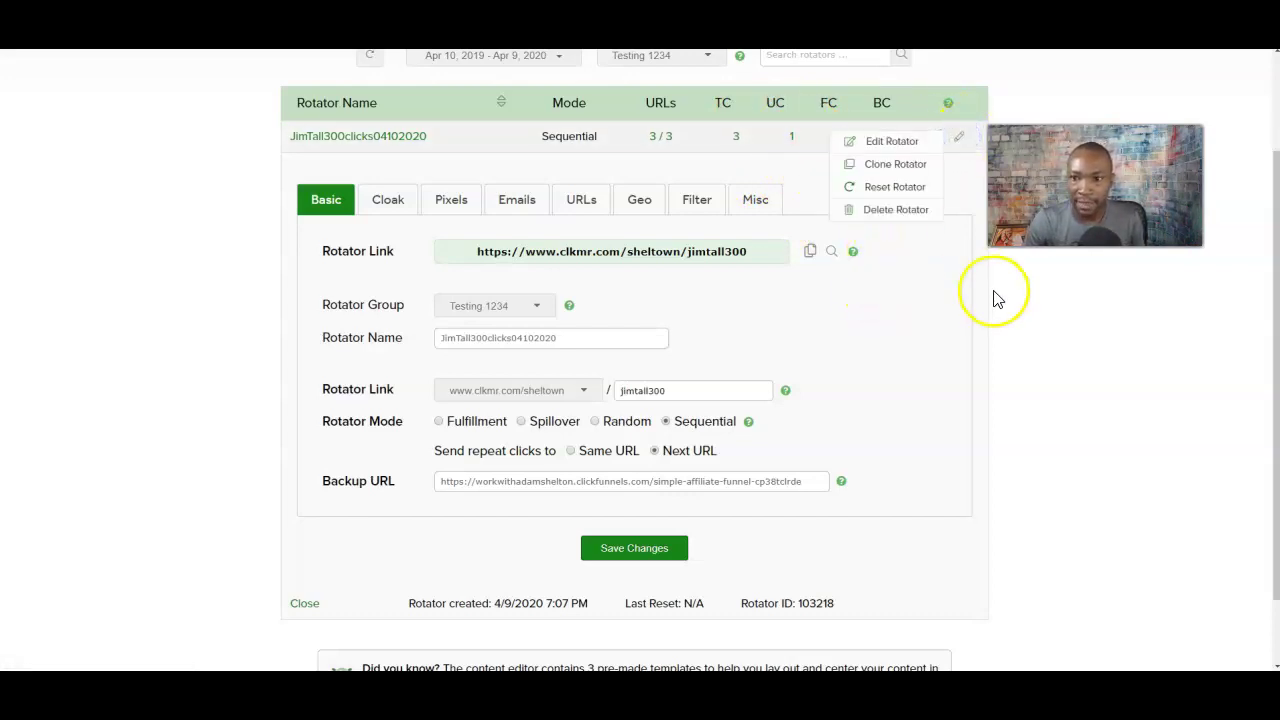
left_click(995, 298)
left_click(940, 137)
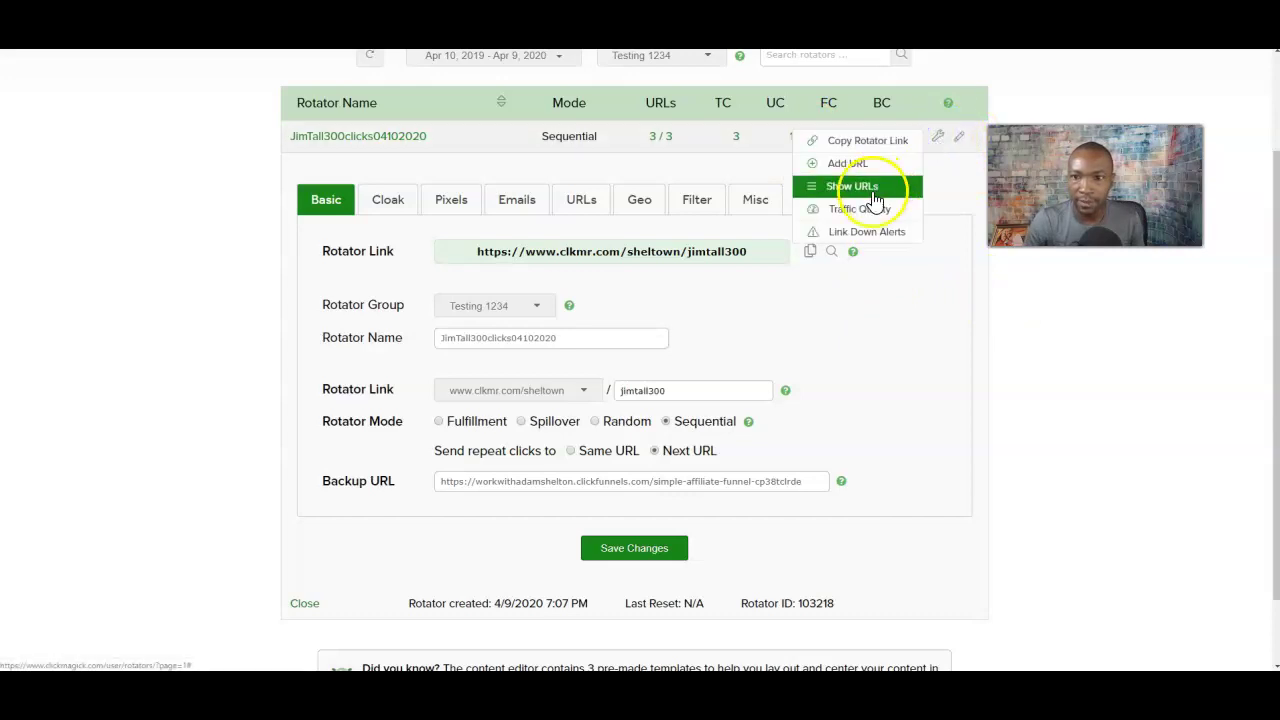
left_click(872, 190)
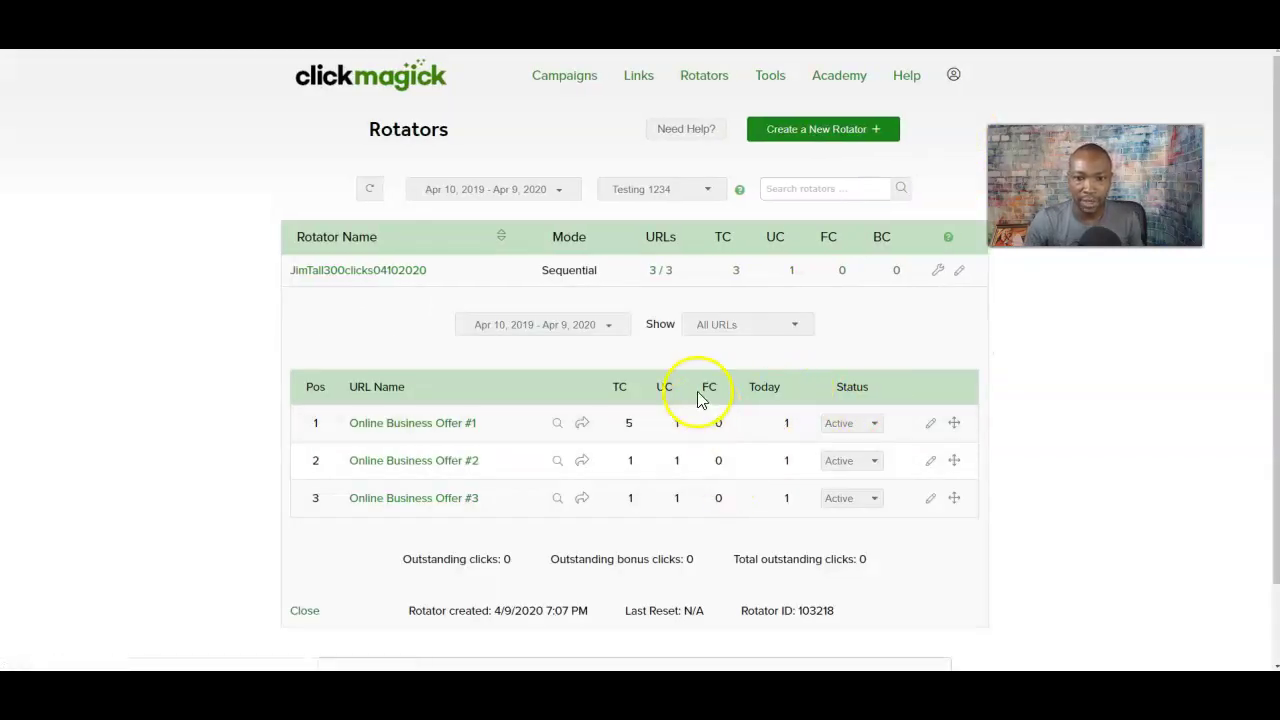